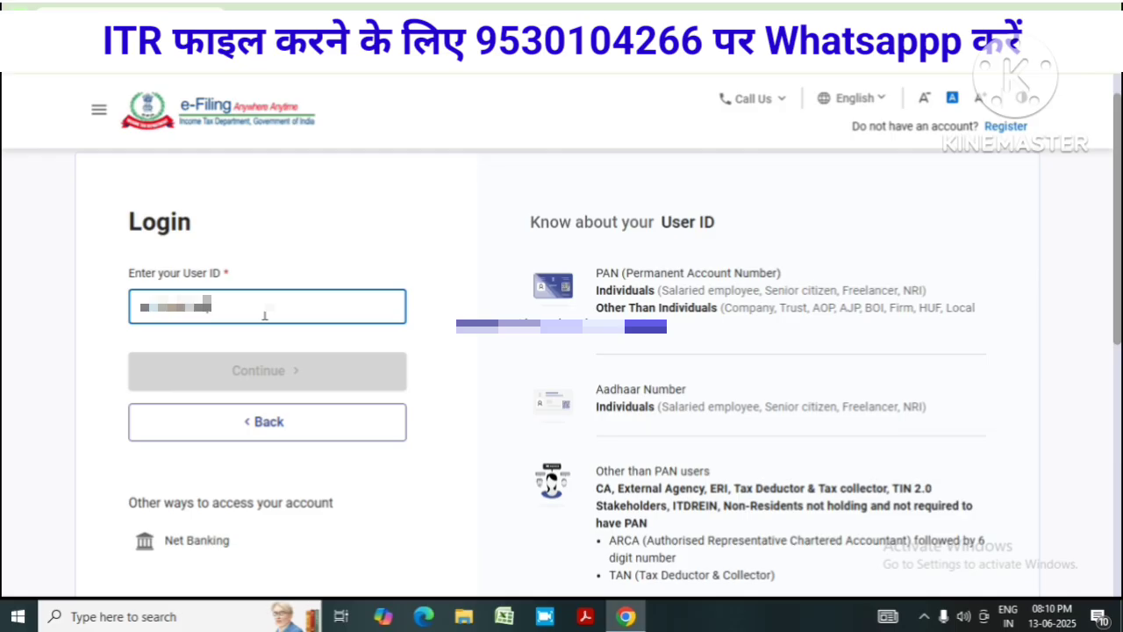
Log in with the user ID, the secure access confirmation and the saved account password
{"action": "type", "text": "A"}
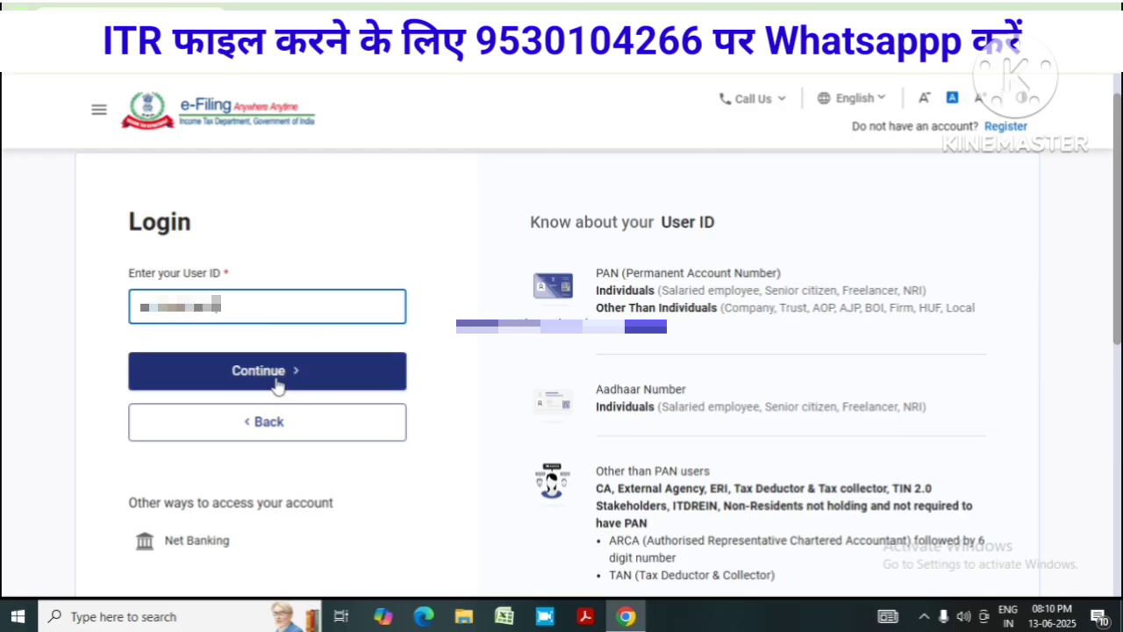
{"action": "left_click", "coordinate": [278, 384]}
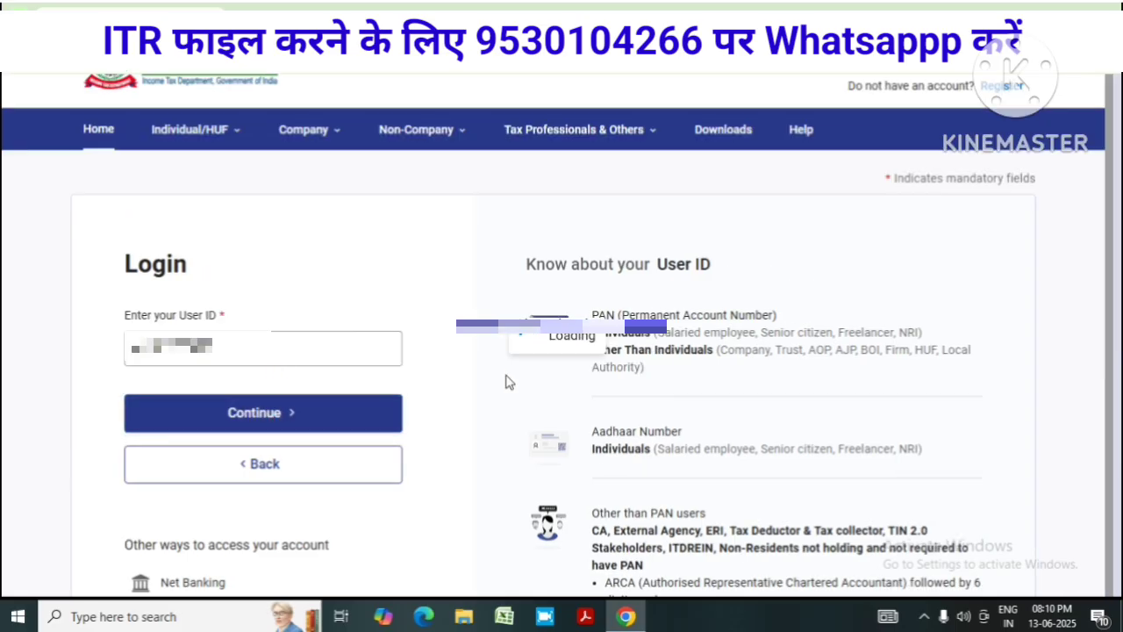
{"action": "scroll", "coordinate": [413, 319], "scroll_direction": "down", "scroll_amount": 2}
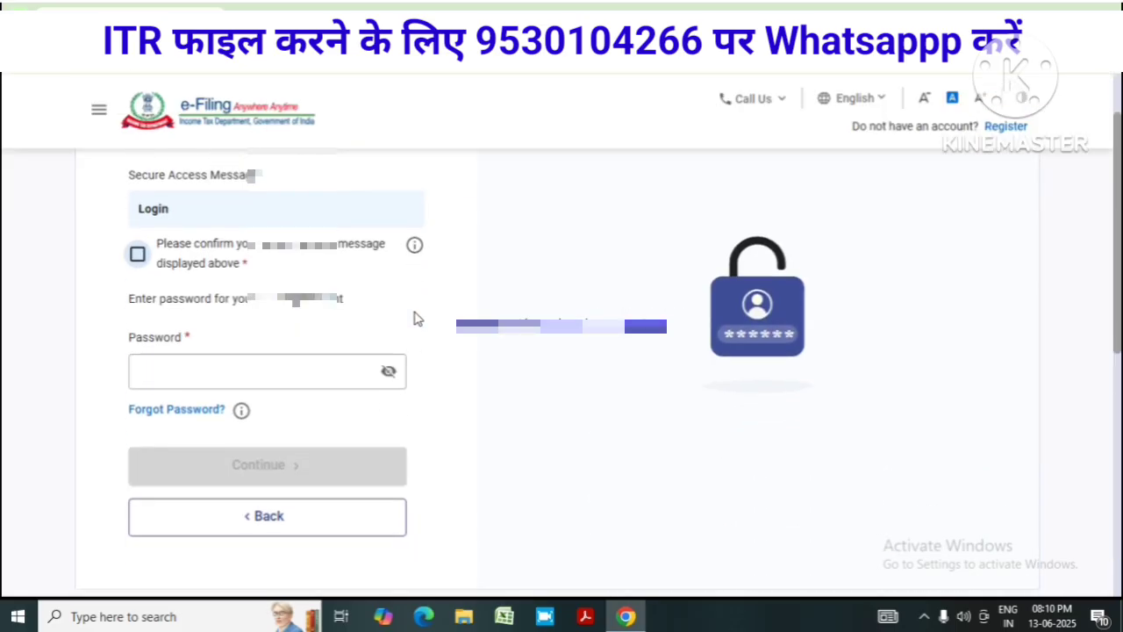
{"action": "left_click", "coordinate": [138, 255]}
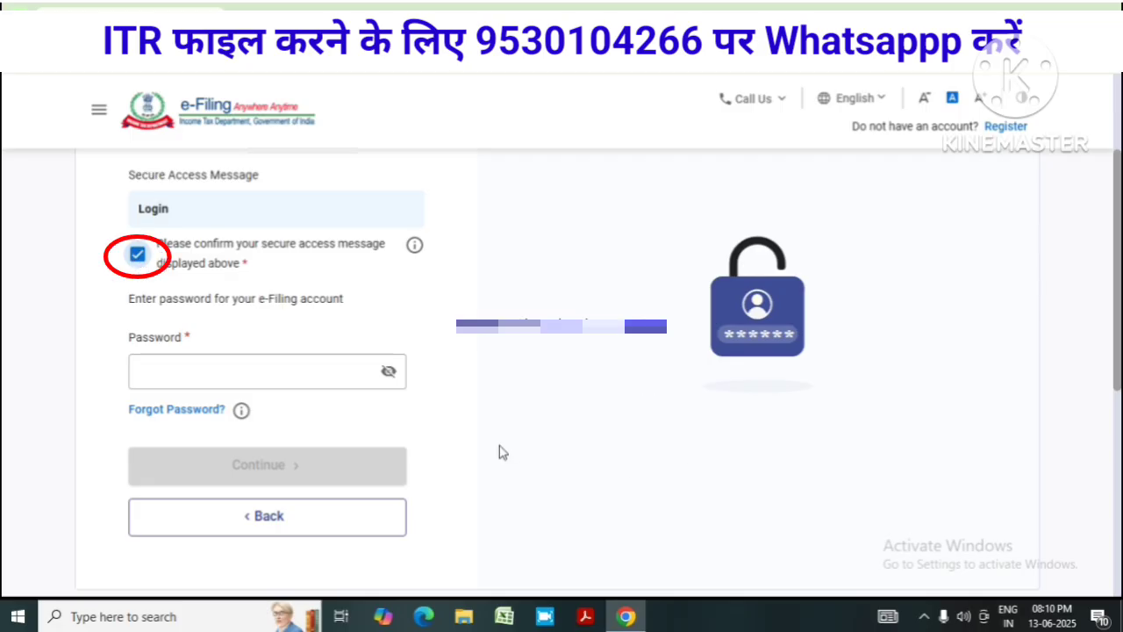
{"action": "left_click", "coordinate": [268, 363]}
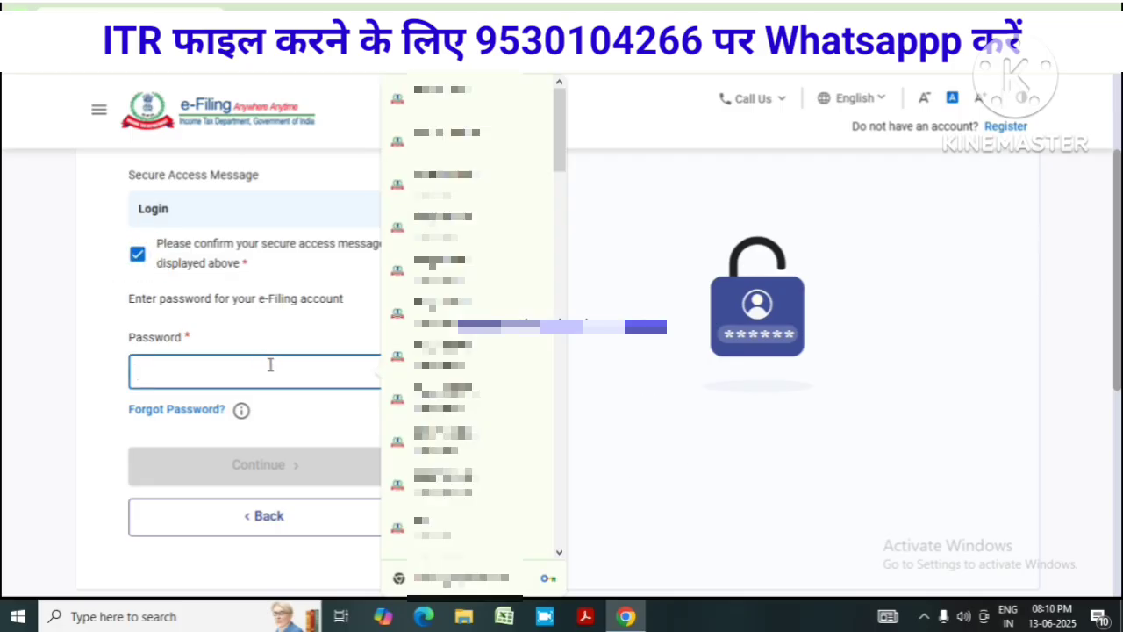
{"action": "left_click", "coordinate": [453, 113]}
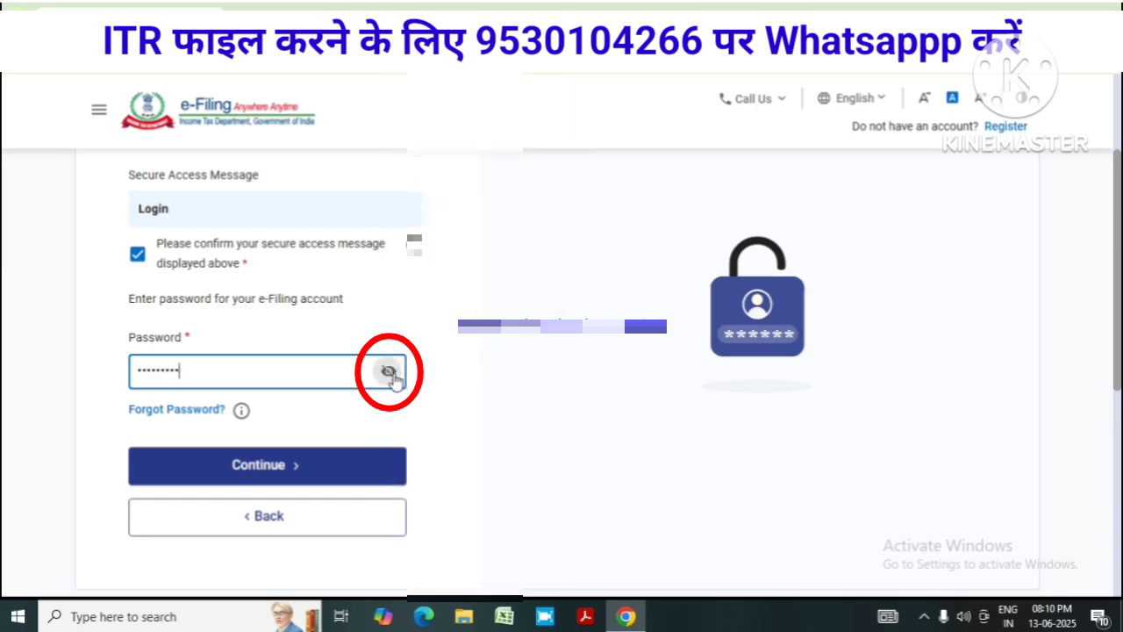
{"action": "left_click", "coordinate": [260, 466]}
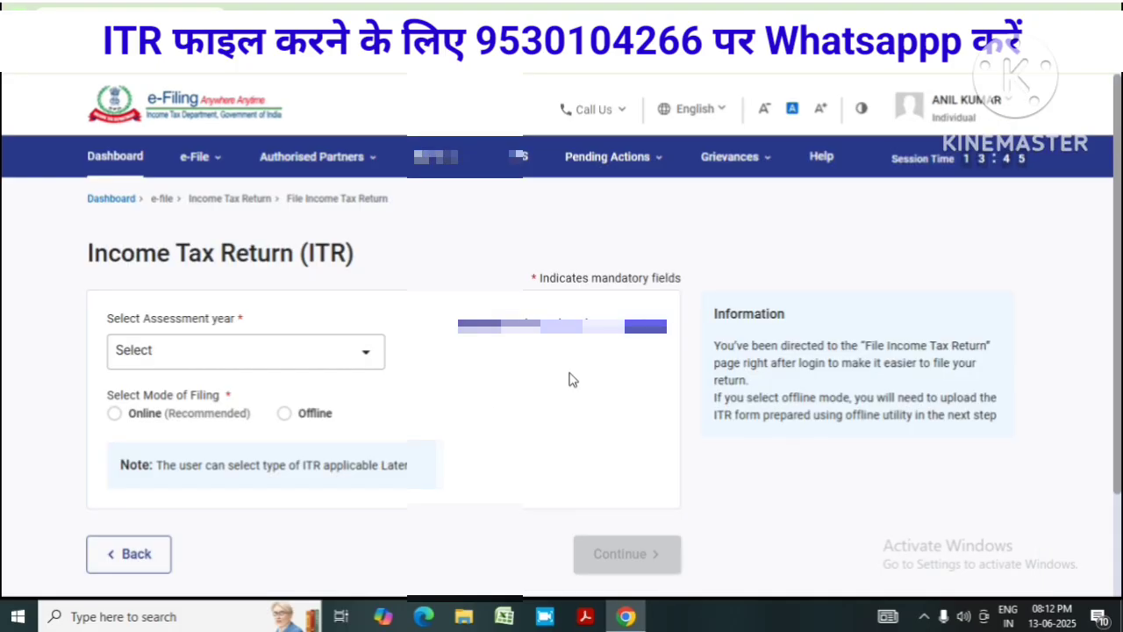
Start a new online filing for assessment year 2025-26 instead of resuming the draft
{"action": "left_click", "coordinate": [365, 353]}
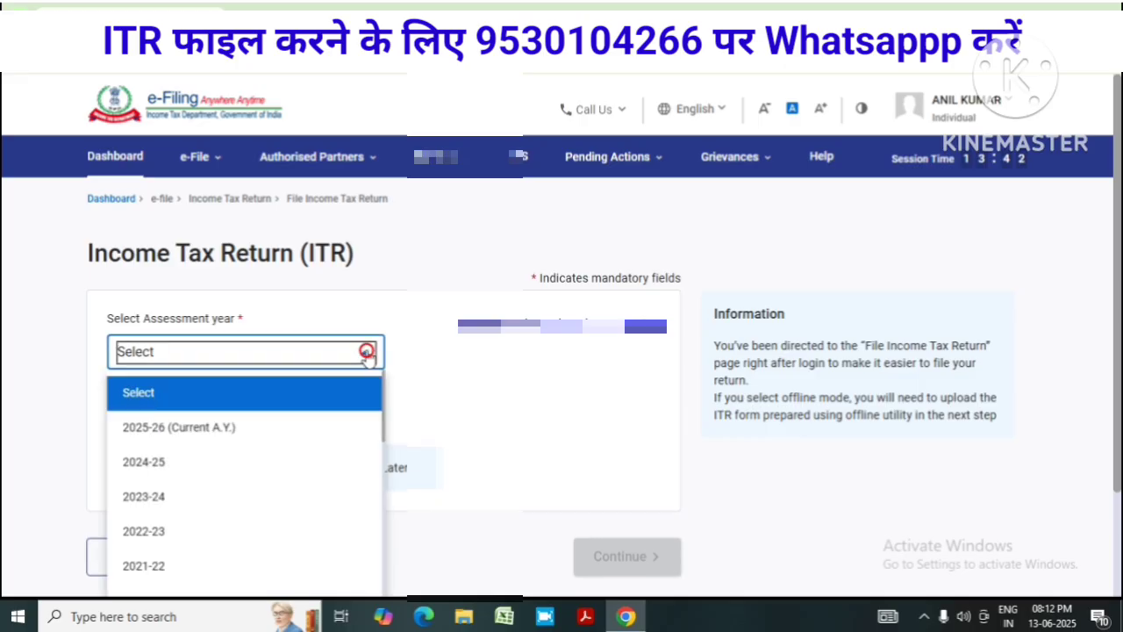
{"action": "left_click", "coordinate": [202, 430]}
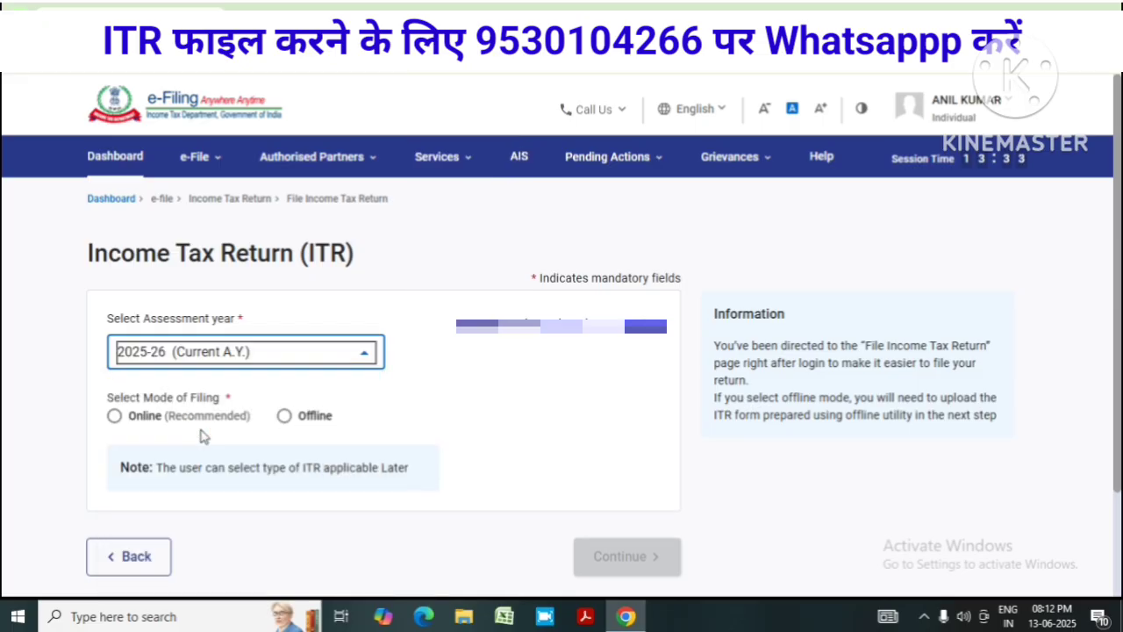
{"action": "left_click", "coordinate": [114, 416]}
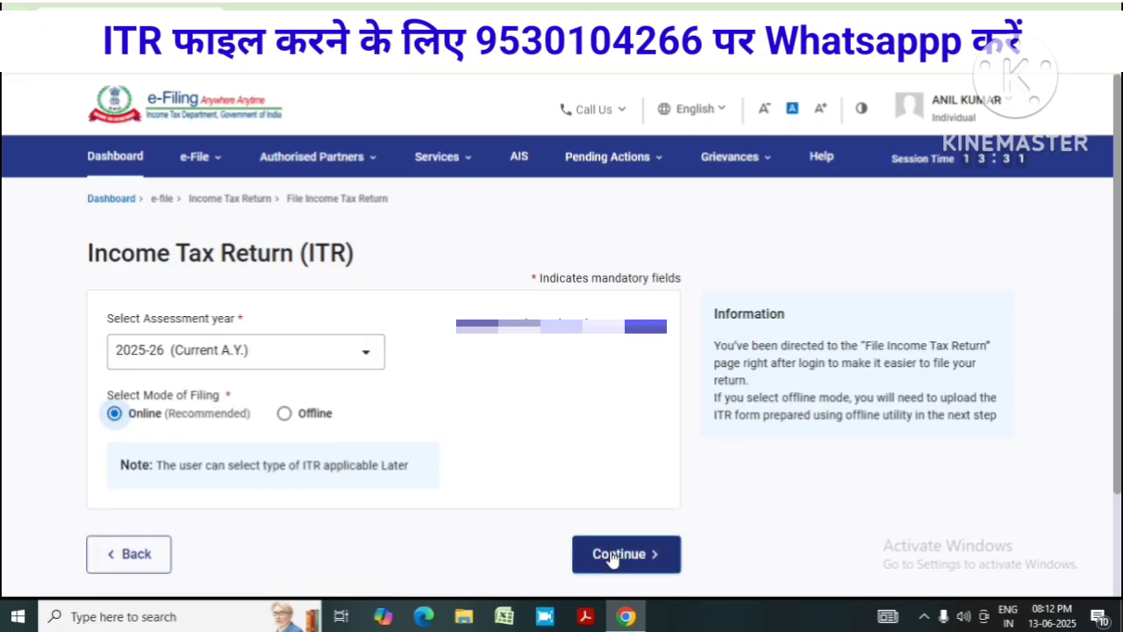
{"action": "left_click", "coordinate": [611, 553]}
{"action": "scroll", "coordinate": [706, 408], "scroll_direction": "down", "scroll_amount": 3}
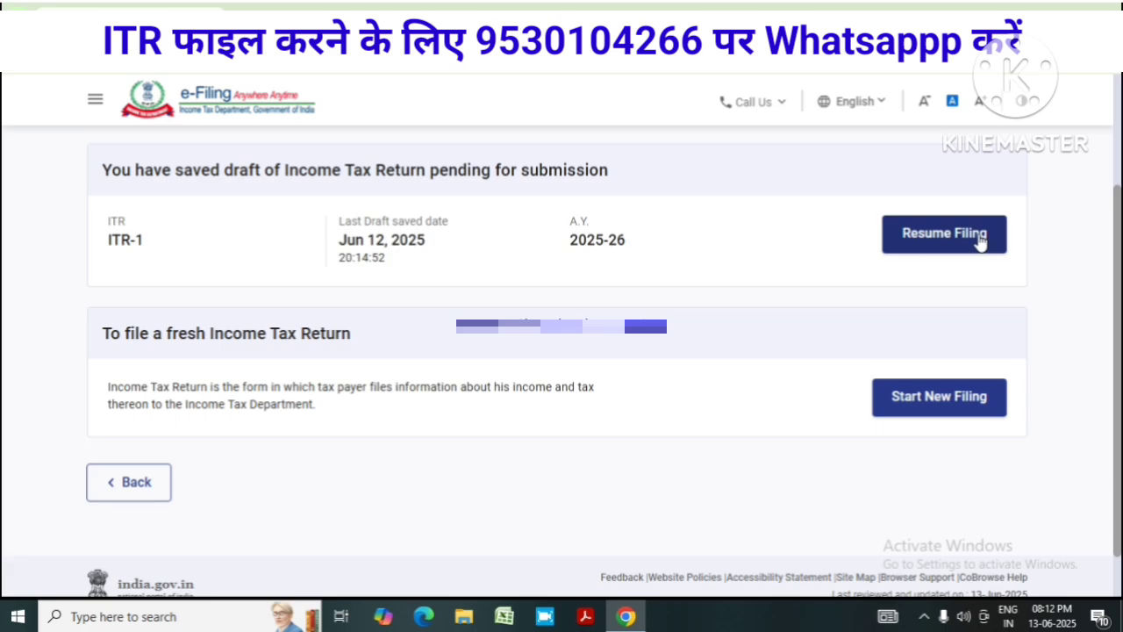
{"action": "left_click", "coordinate": [939, 399]}
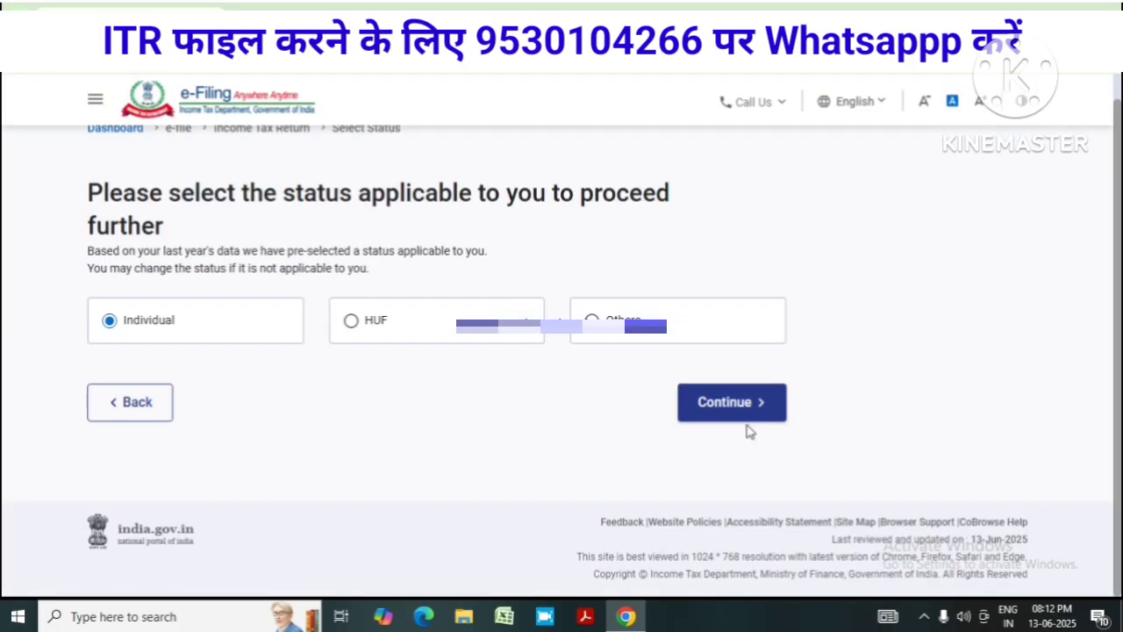
Choose ITR - 1 for Individual status, dismiss the new tax regime notice, and begin filing
{"action": "left_click", "coordinate": [697, 419]}
{"action": "left_click", "coordinate": [241, 373]}
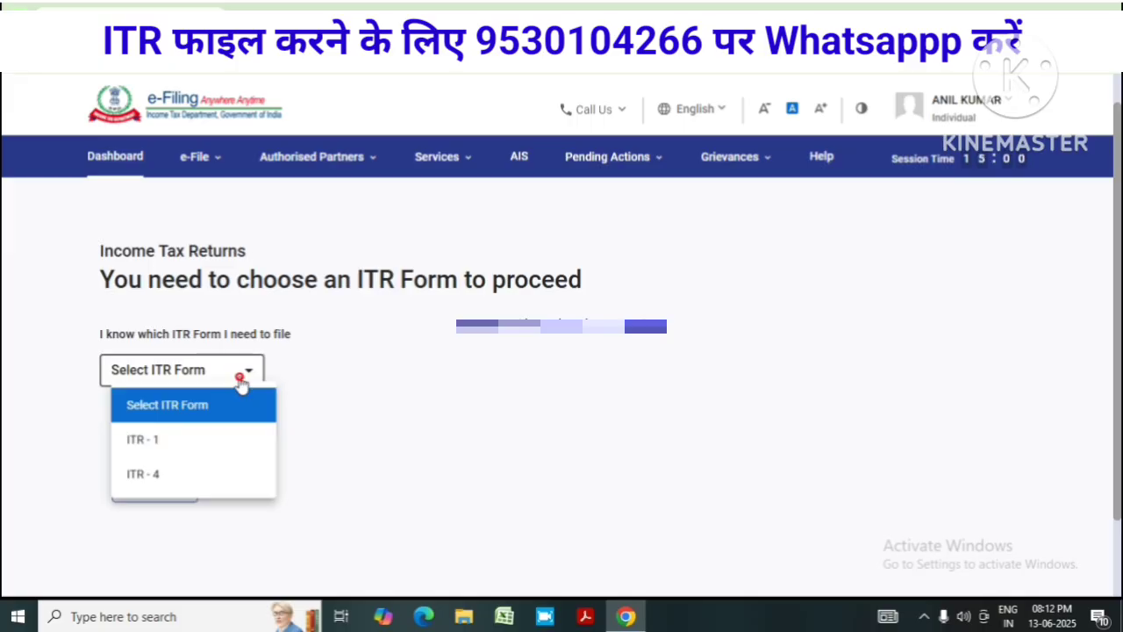
{"action": "left_click", "coordinate": [163, 443]}
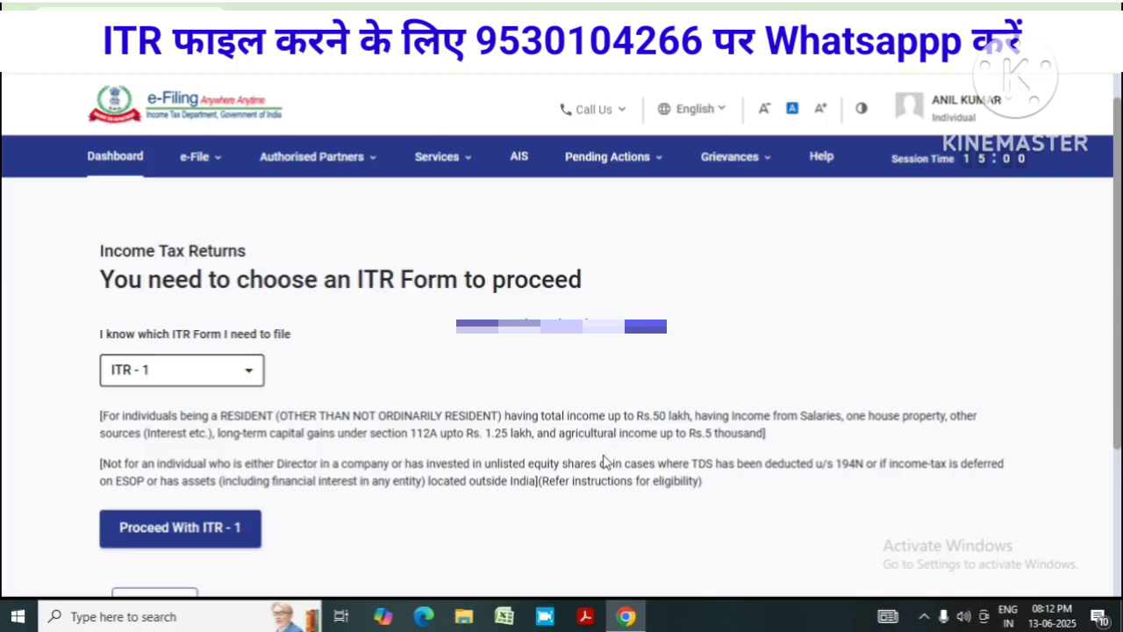
{"action": "scroll", "coordinate": [480, 474], "scroll_direction": "down", "scroll_amount": 2}
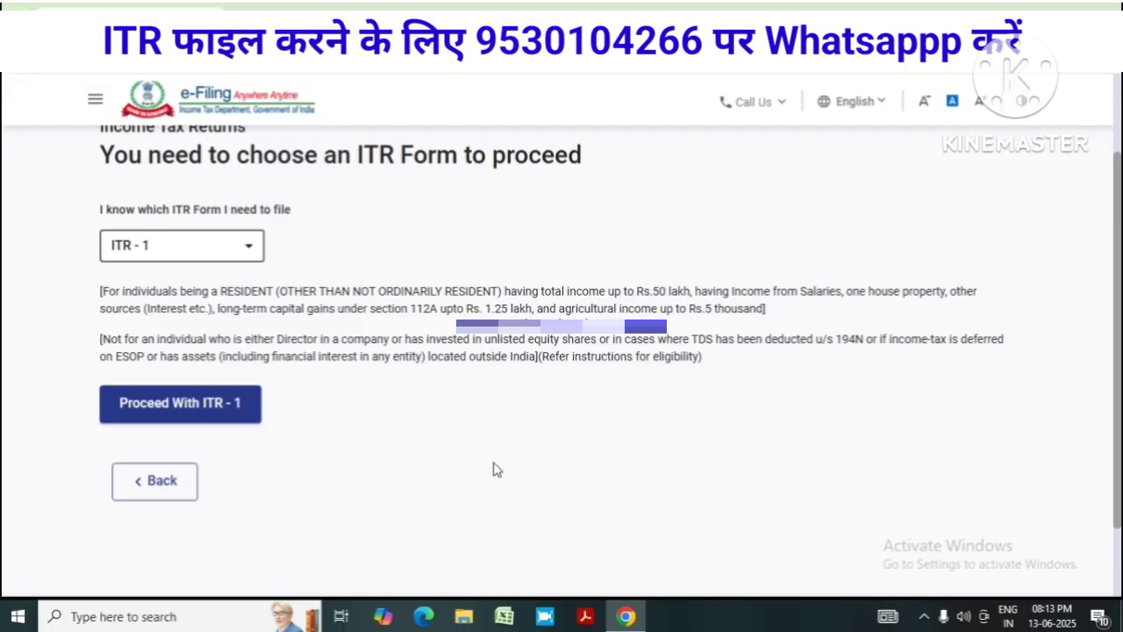
{"action": "left_click", "coordinate": [195, 414]}
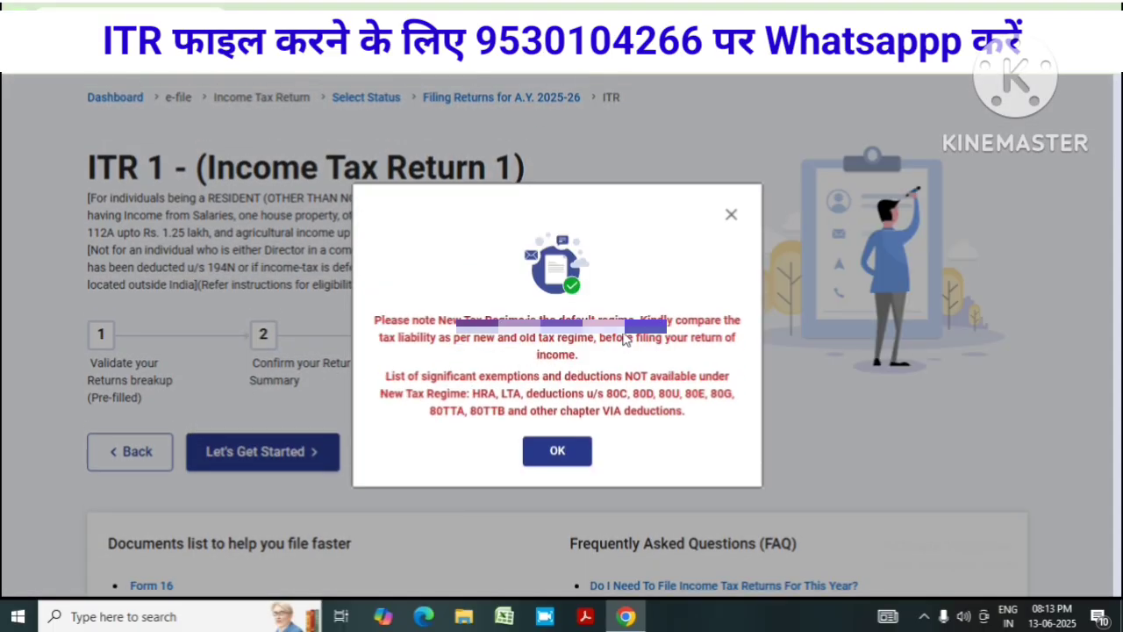
{"action": "left_click", "coordinate": [566, 451]}
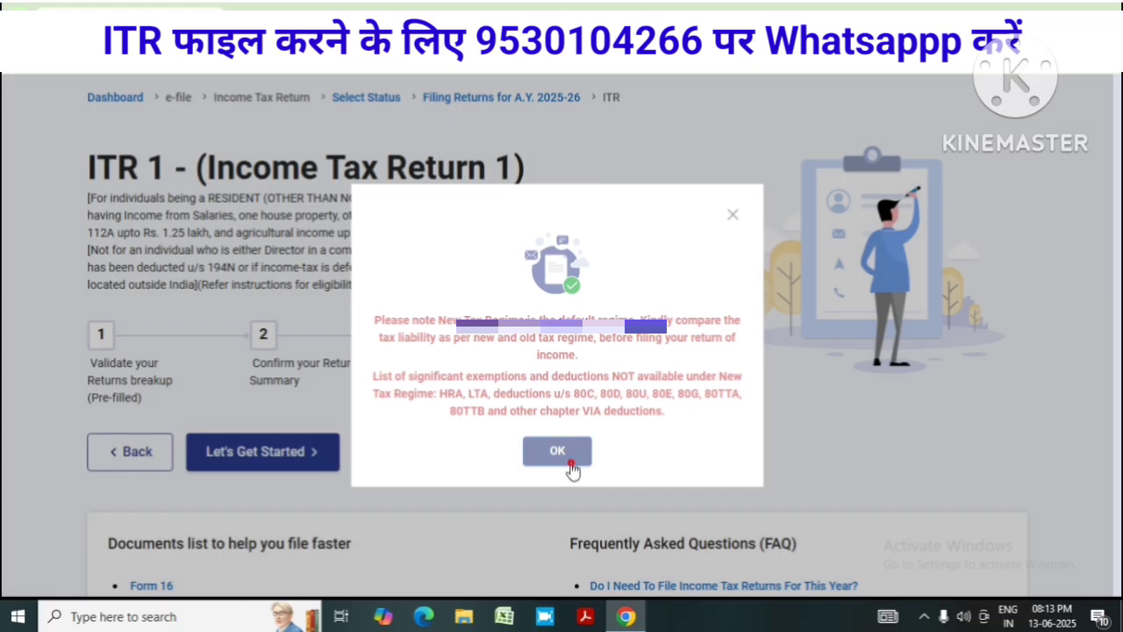
{"action": "left_click", "coordinate": [263, 410]}
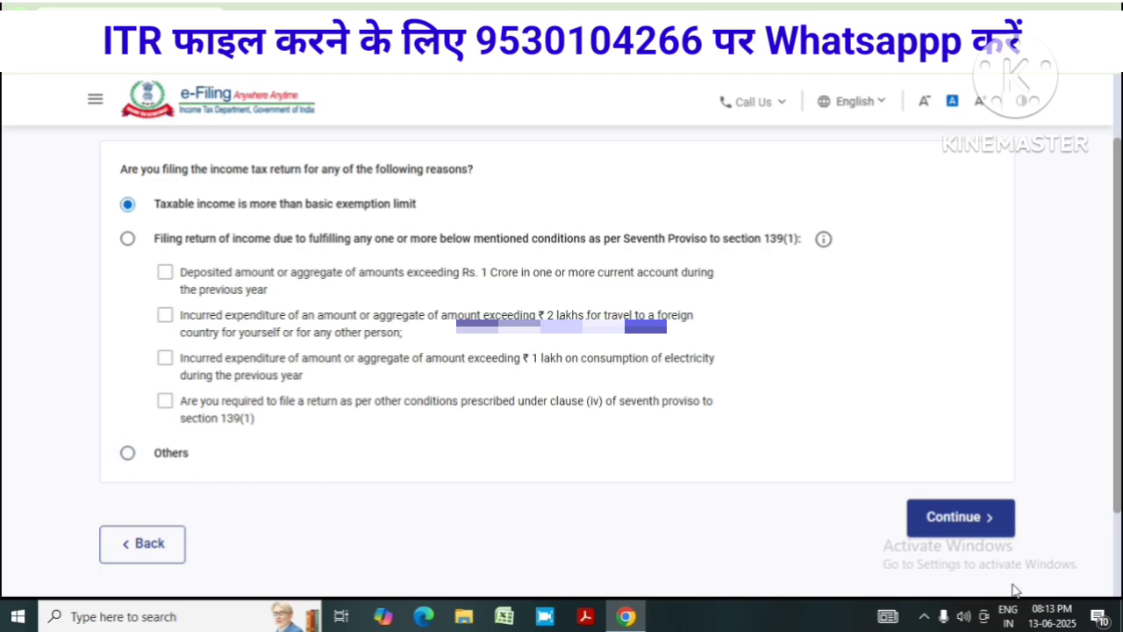
Go to the return summary, dismiss the pre-filled data notice and open Personal Information
{"action": "left_click", "coordinate": [960, 517]}
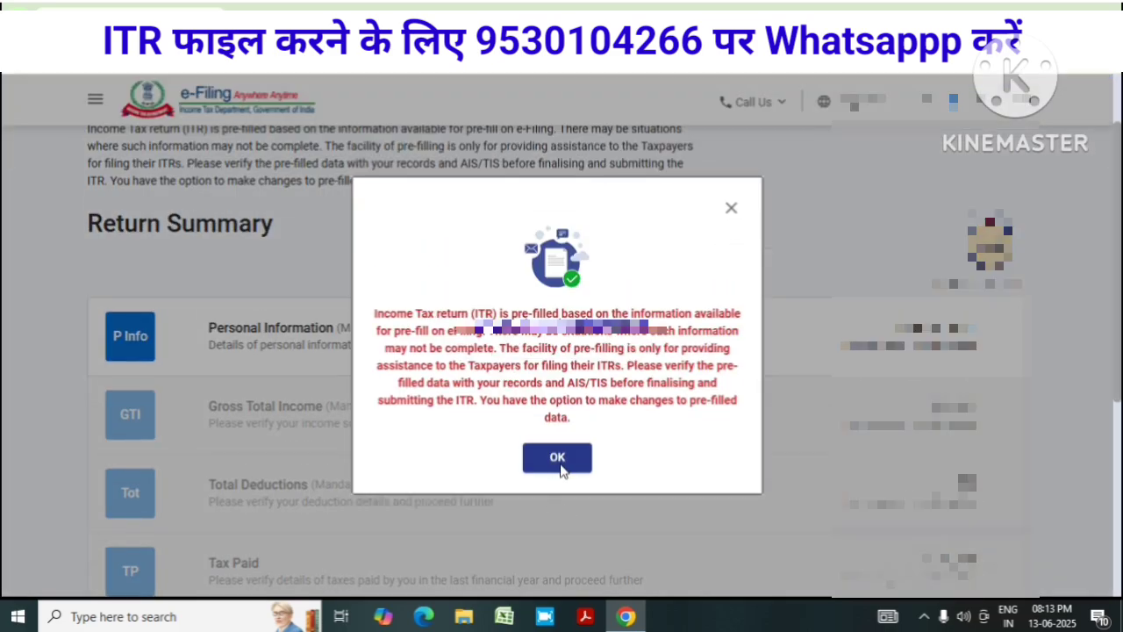
{"action": "left_click", "coordinate": [559, 458]}
{"action": "scroll", "coordinate": [600, 412], "scroll_direction": "down", "scroll_amount": 2}
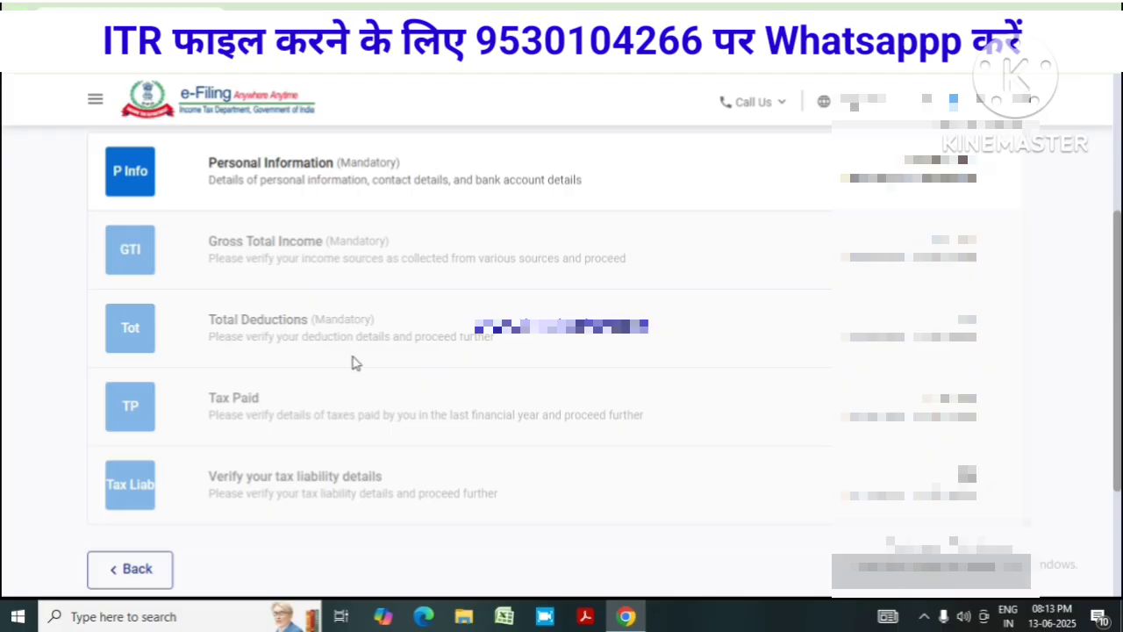
{"action": "left_click", "coordinate": [742, 188]}
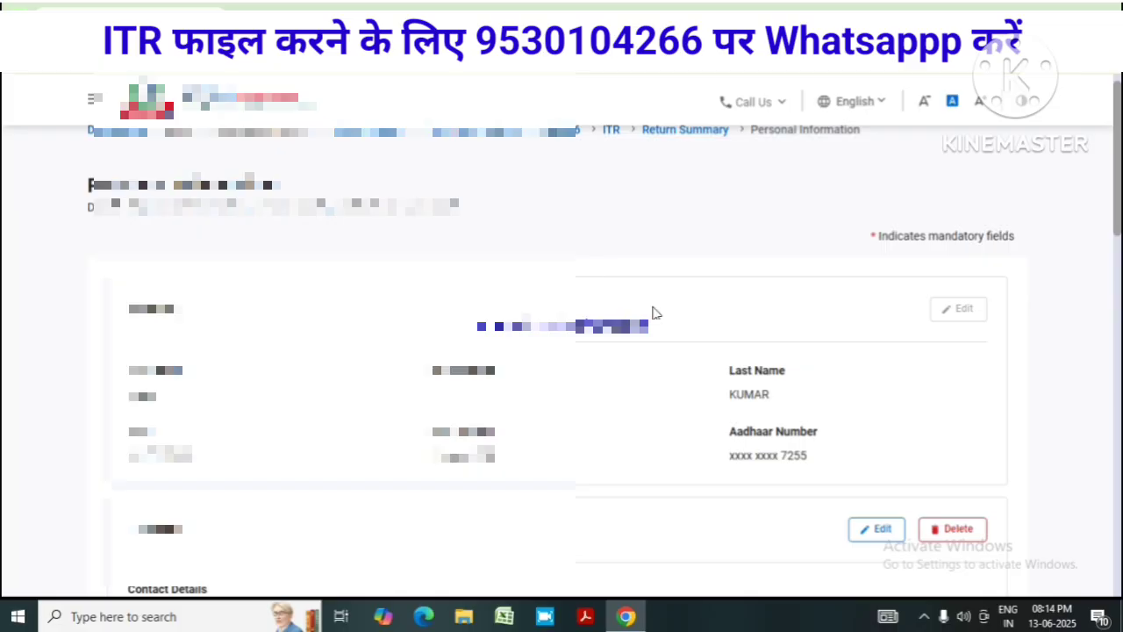
{"action": "scroll", "coordinate": [697, 424], "scroll_direction": "down", "scroll_amount": 1}
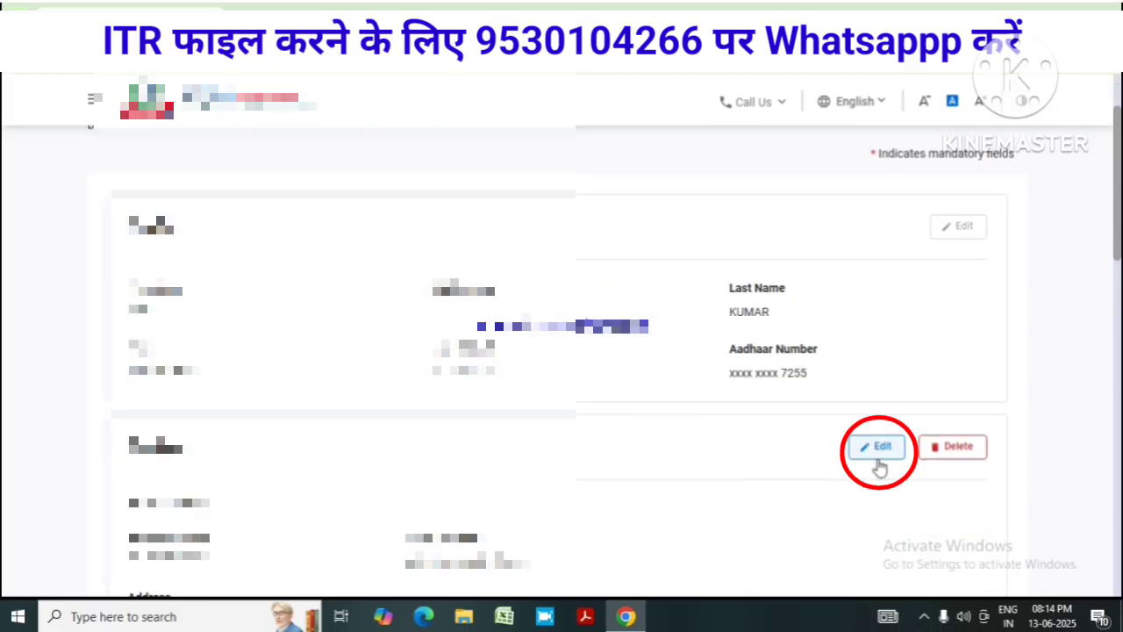
{"action": "scroll", "coordinate": [825, 464], "scroll_direction": "down", "scroll_amount": 4}
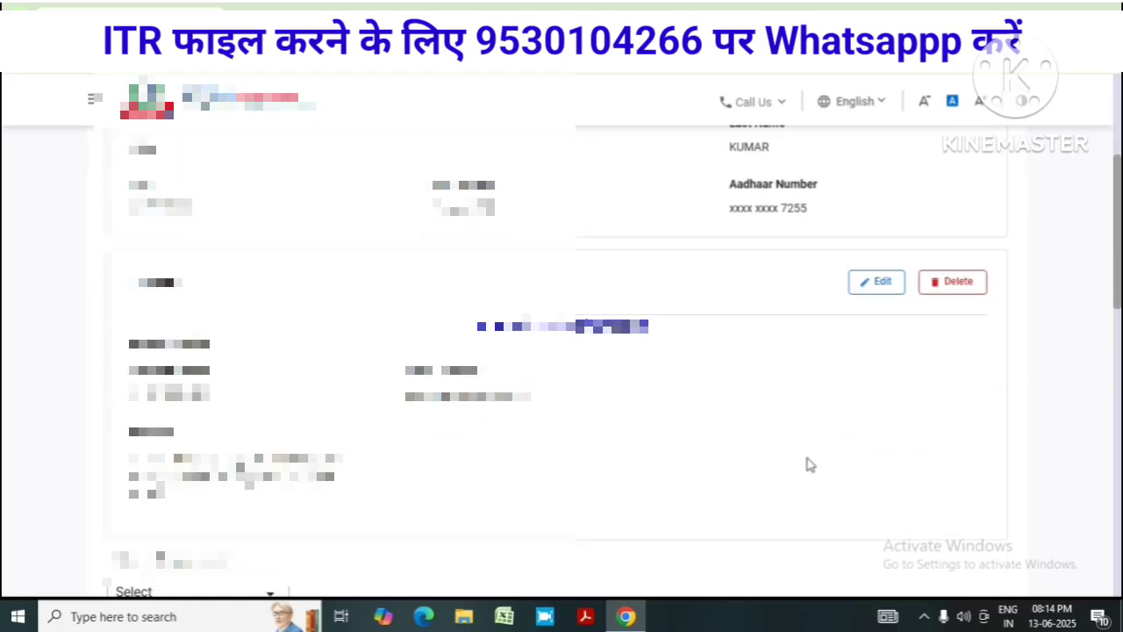
{"action": "scroll", "coordinate": [788, 456], "scroll_direction": "down", "scroll_amount": 3}
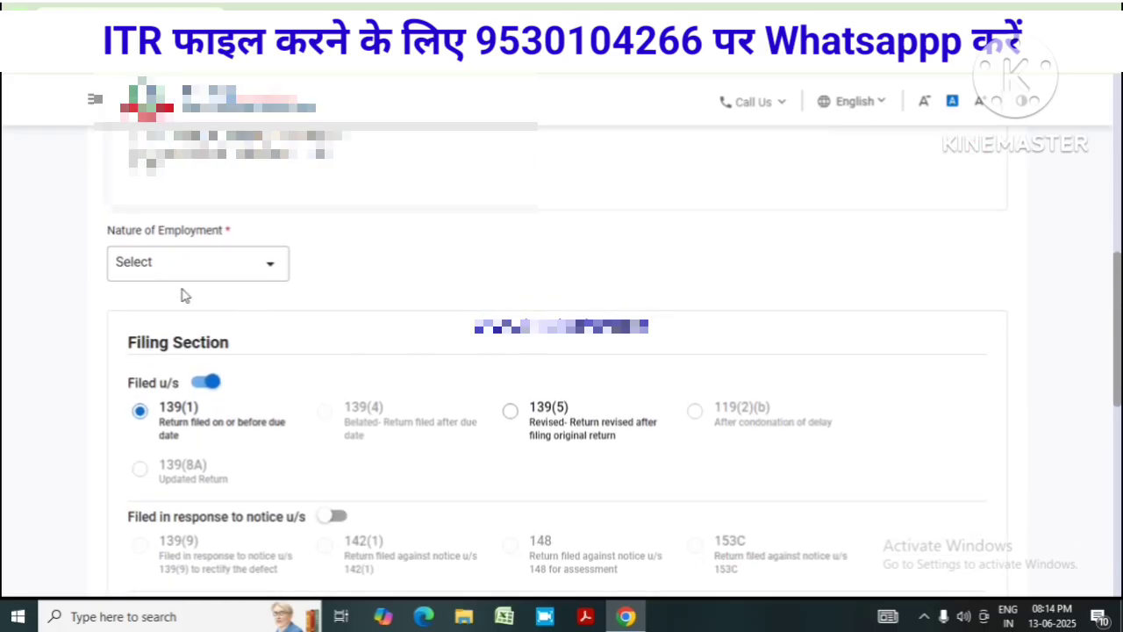
Set Nature of Employment to State Government
{"action": "left_click", "coordinate": [268, 279]}
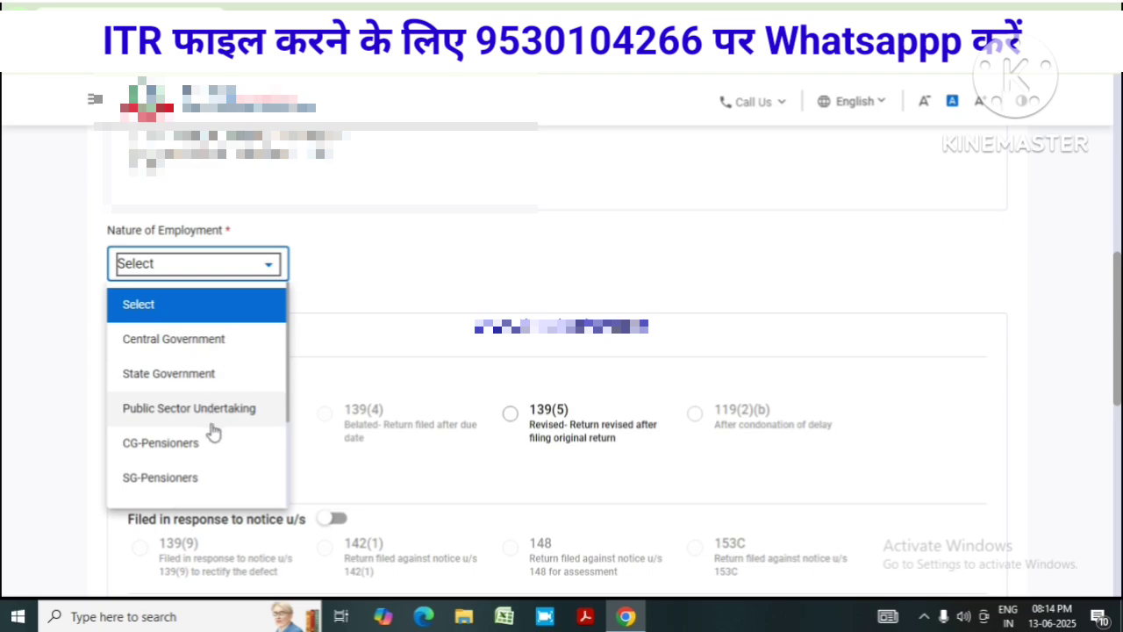
{"action": "scroll", "coordinate": [213, 431], "scroll_direction": "down", "scroll_amount": 1}
{"action": "scroll", "coordinate": [213, 431], "scroll_direction": "down", "scroll_amount": 1}
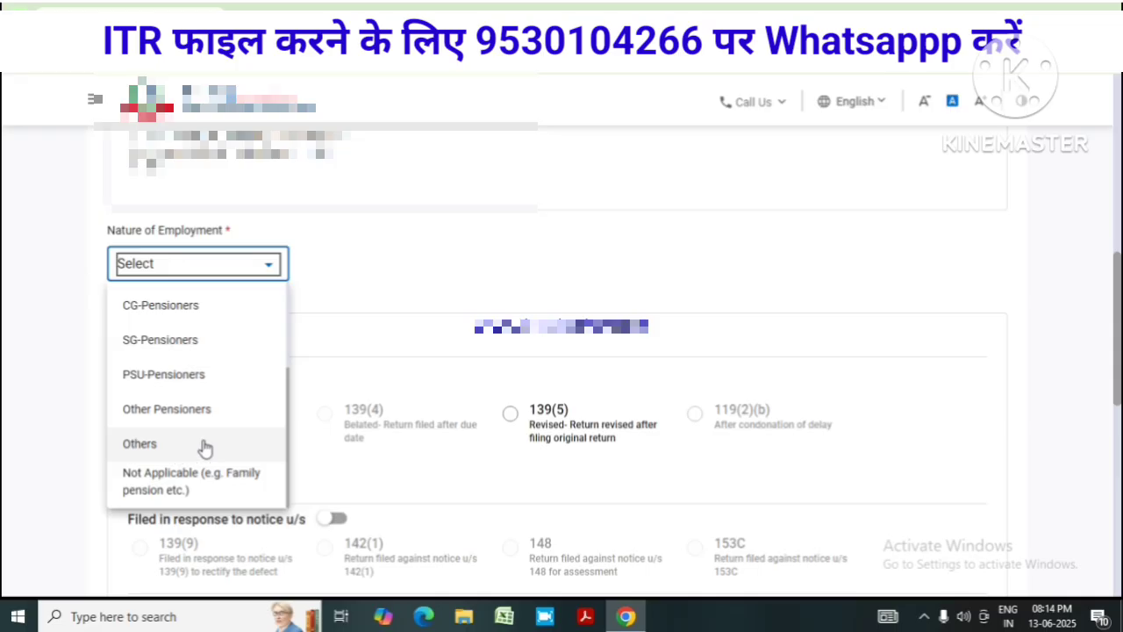
{"action": "scroll", "coordinate": [204, 449], "scroll_direction": "up", "scroll_amount": 2}
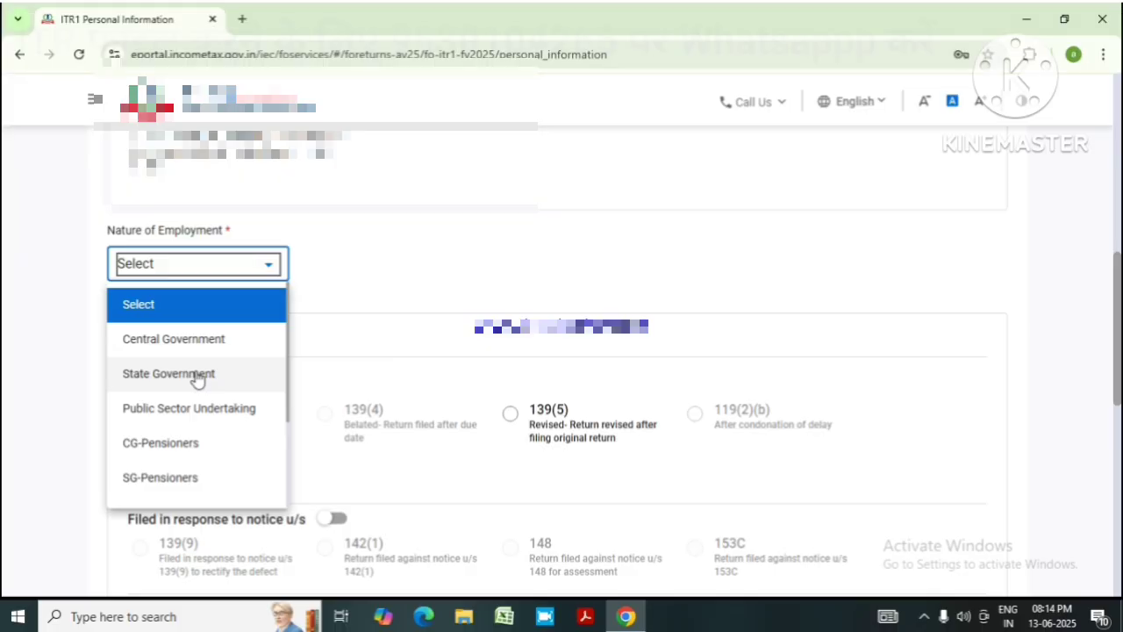
{"action": "left_click", "coordinate": [197, 375]}
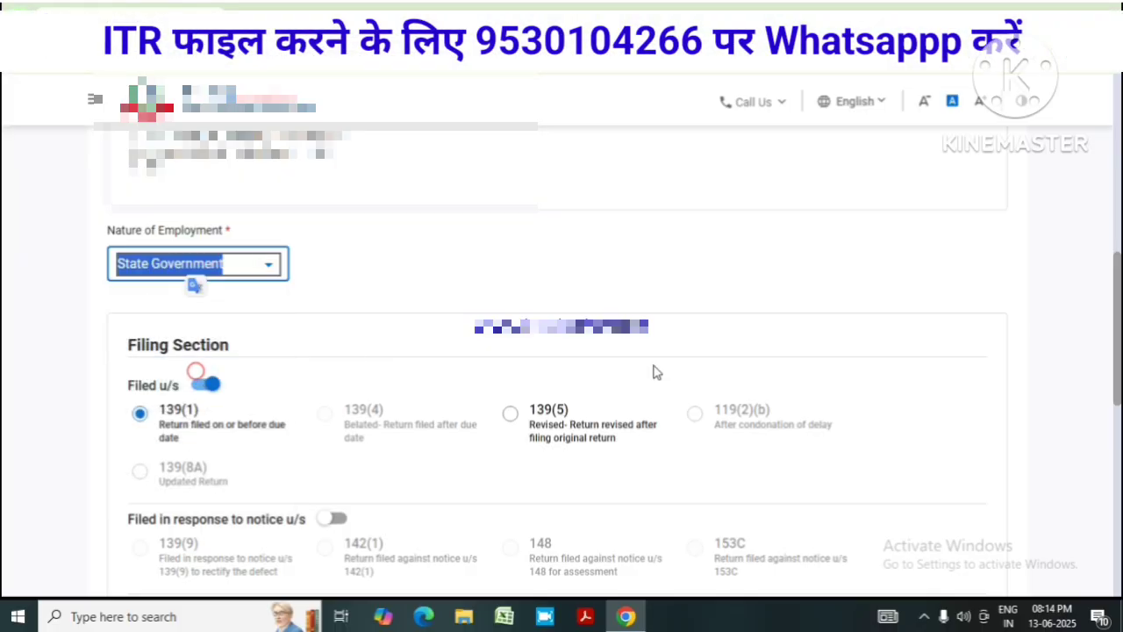
Answer Yes to opting out of the new tax regime under section 115BAC(6)
{"action": "scroll", "coordinate": [605, 368], "scroll_direction": "down", "scroll_amount": 3}
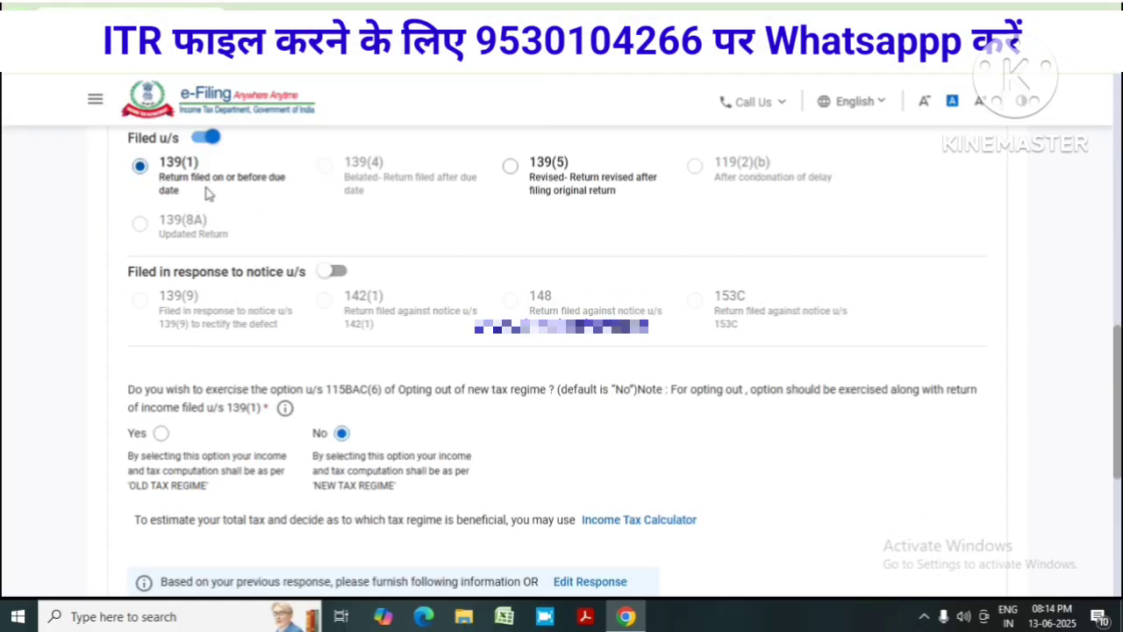
{"action": "scroll", "coordinate": [254, 223], "scroll_direction": "up", "scroll_amount": 1}
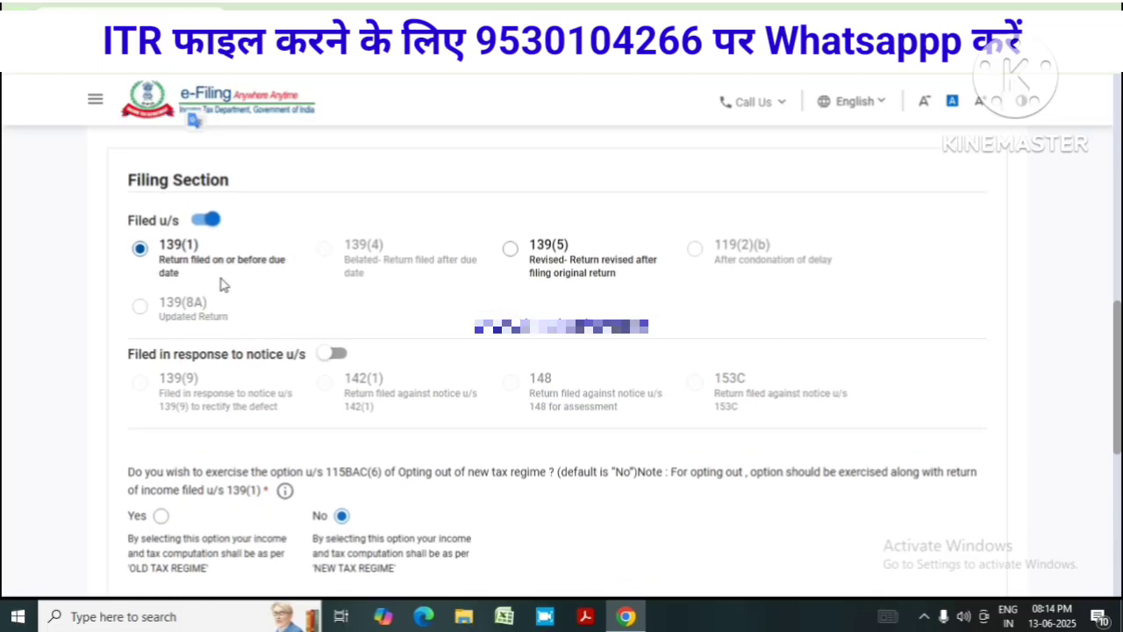
{"action": "scroll", "coordinate": [516, 382], "scroll_direction": "down", "scroll_amount": 2}
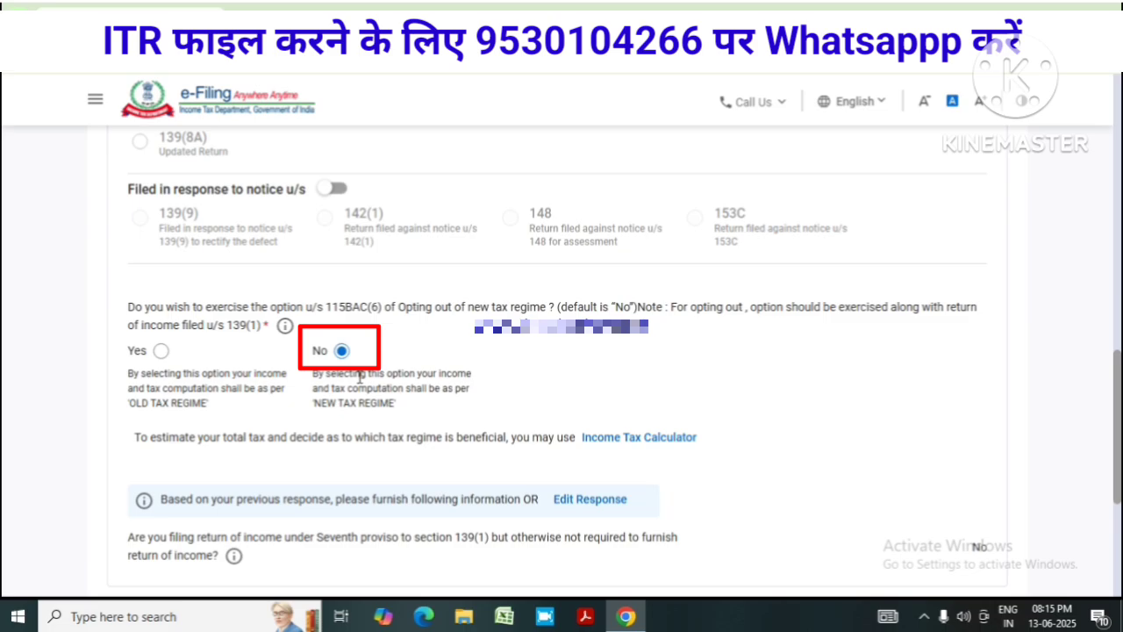
{"action": "left_click", "coordinate": [161, 351]}
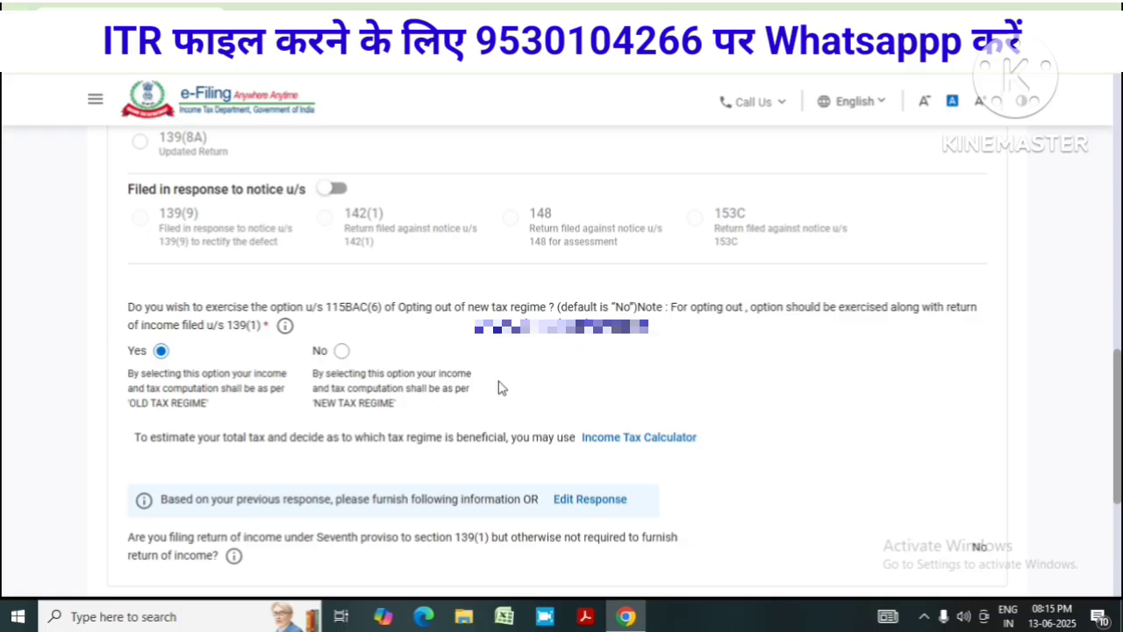
{"action": "scroll", "coordinate": [664, 431], "scroll_direction": "down", "scroll_amount": 3}
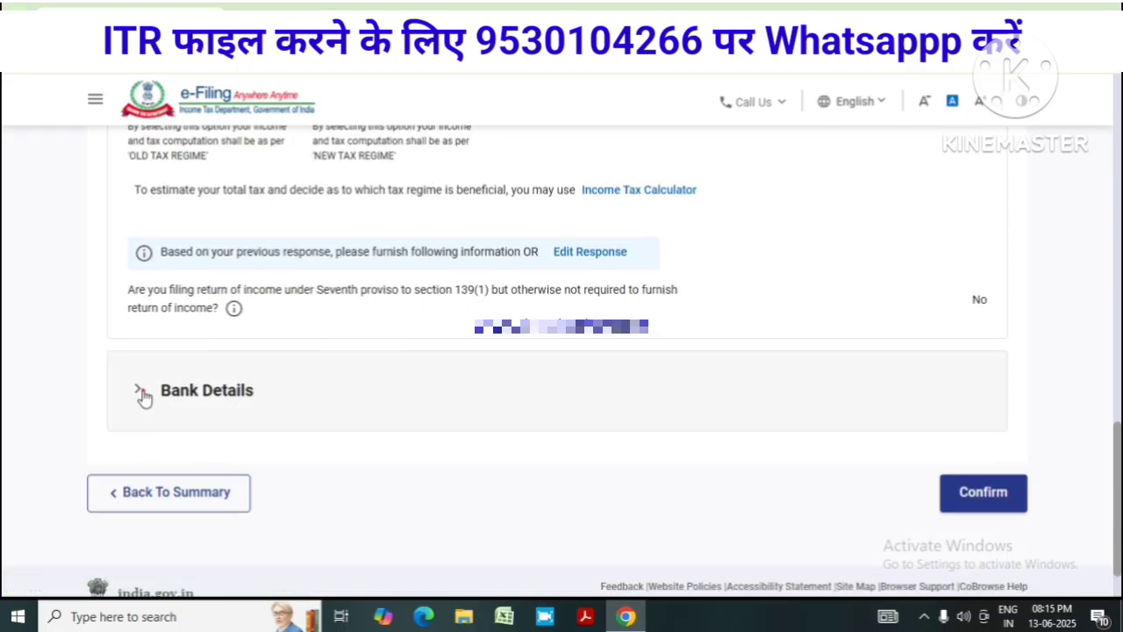
Review the bank account details, then confirm the Personal Information section
{"action": "left_click", "coordinate": [140, 392]}
{"action": "scroll", "coordinate": [697, 426], "scroll_direction": "down", "scroll_amount": 2}
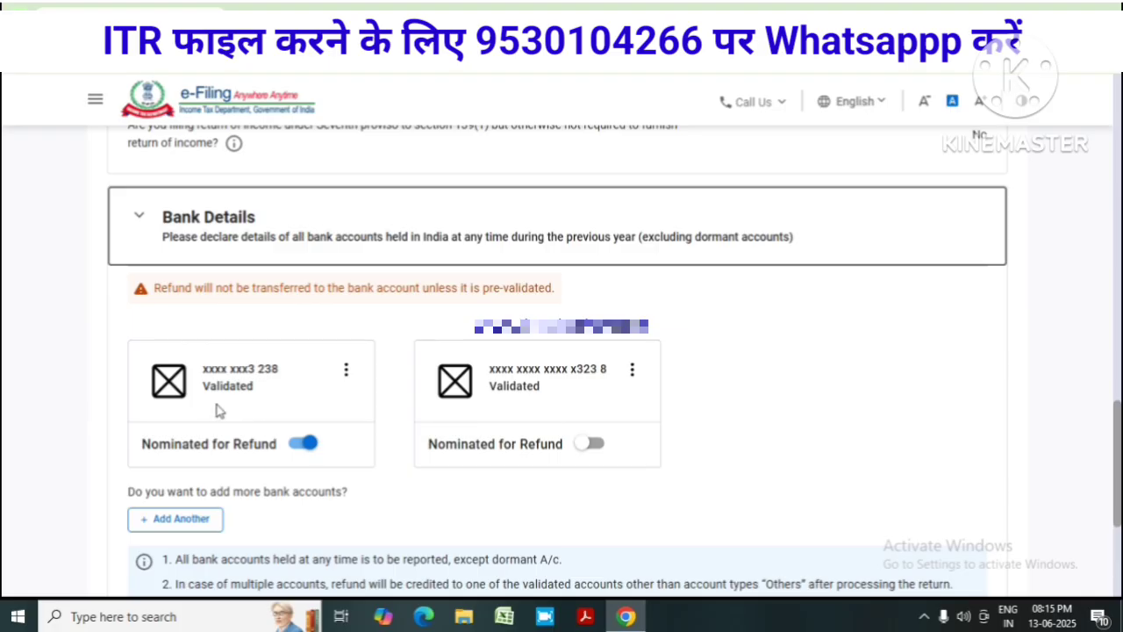
{"action": "left_click", "coordinate": [347, 374]}
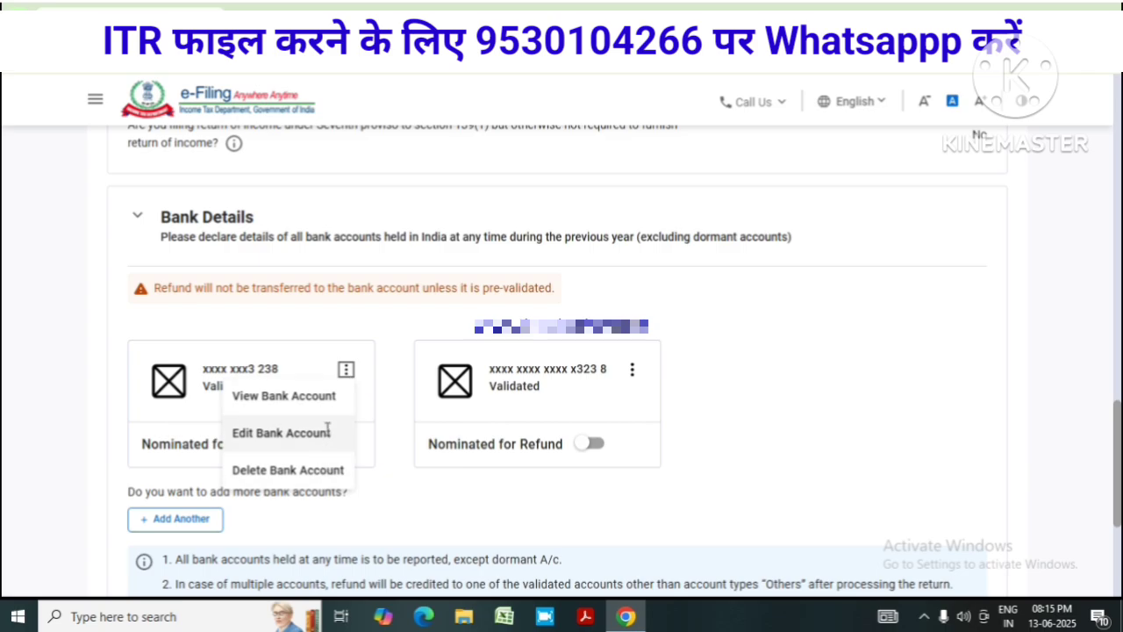
{"action": "left_click", "coordinate": [474, 491]}
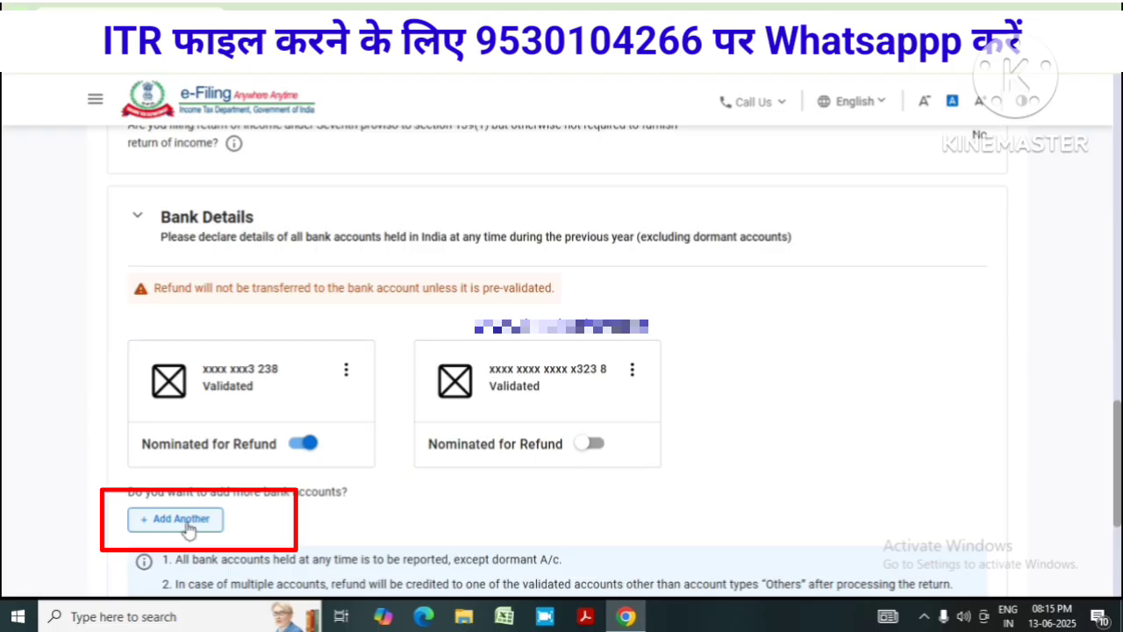
{"action": "scroll", "coordinate": [544, 524], "scroll_direction": "down", "scroll_amount": 3}
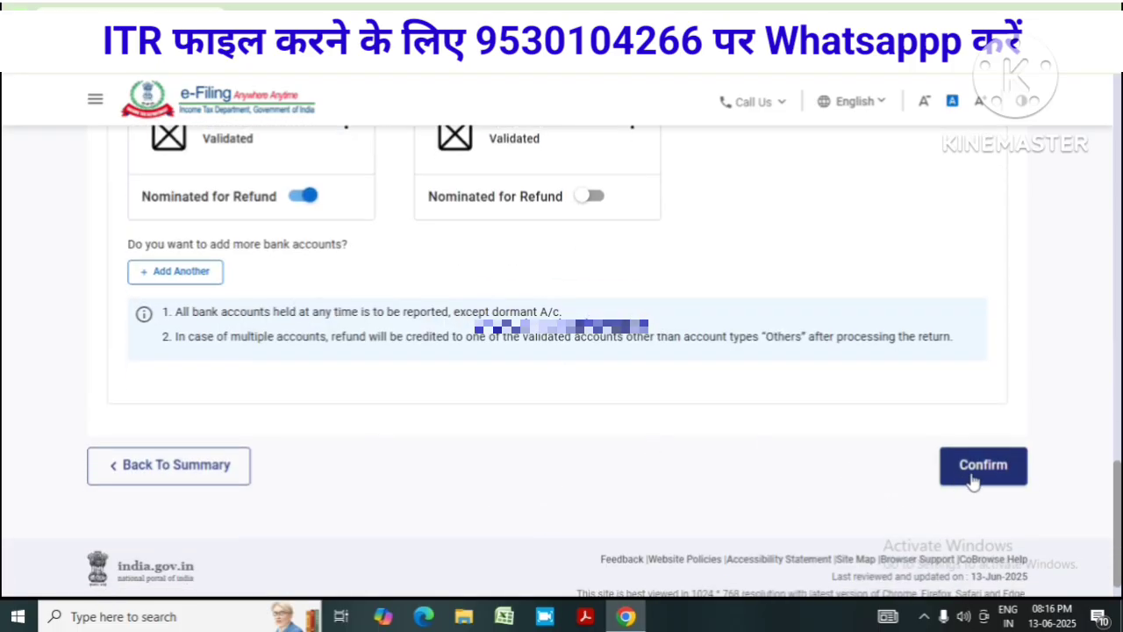
{"action": "left_click", "coordinate": [983, 466]}
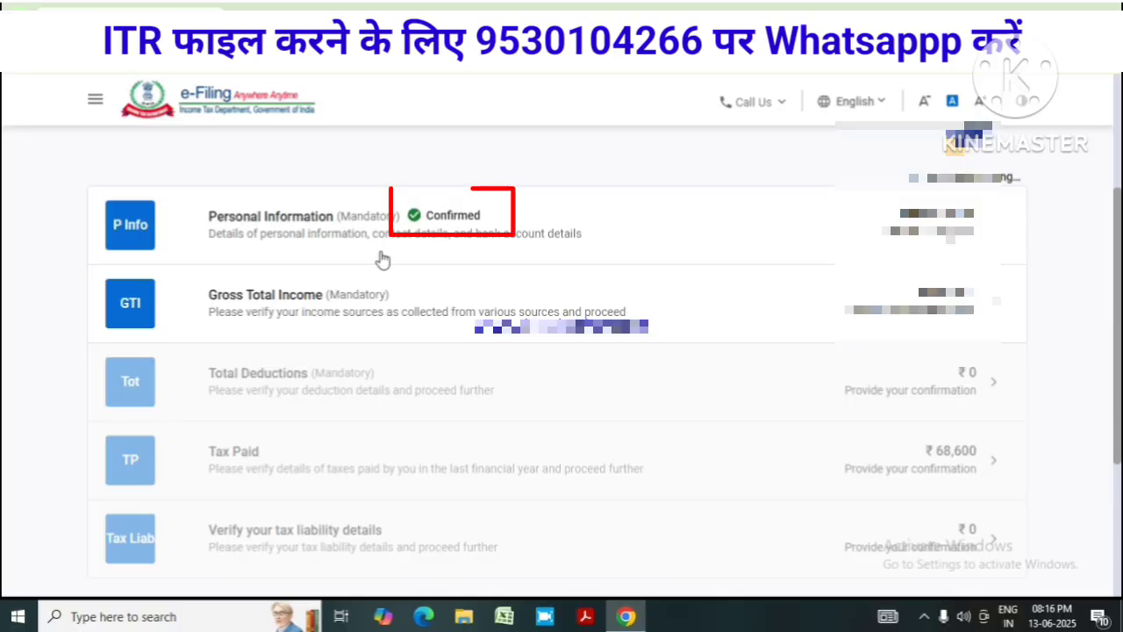
Open Gross Total Income and review B1 salary, showing ₹4,34,279 chargeable after ₹50,000 deductions
{"action": "left_click", "coordinate": [832, 311]}
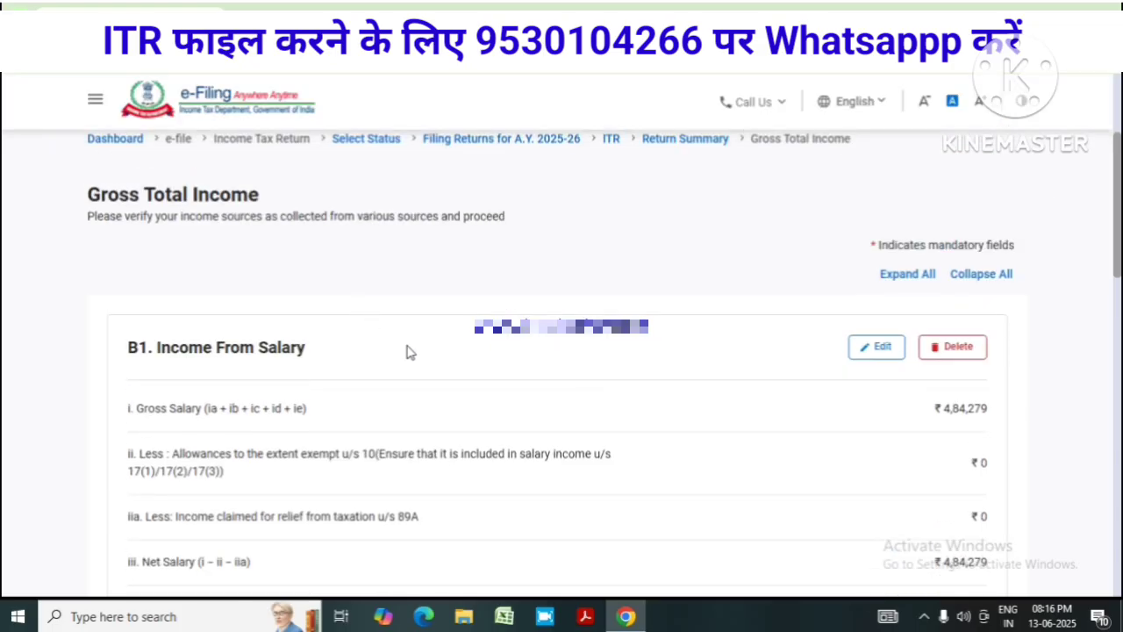
{"action": "scroll", "coordinate": [798, 358], "scroll_direction": "down", "scroll_amount": 2}
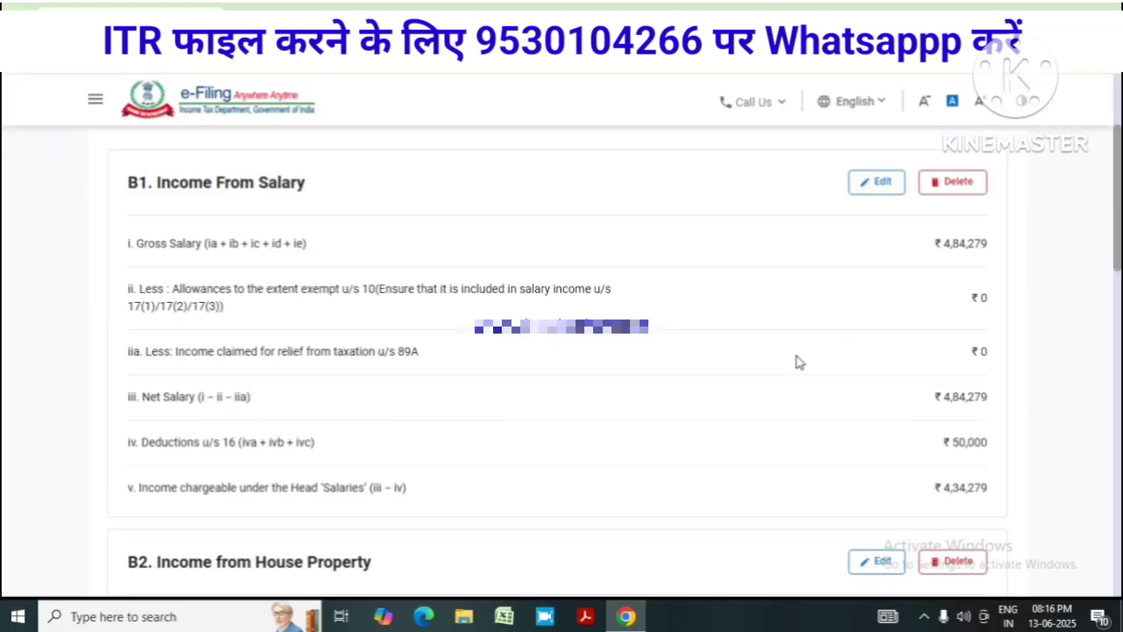
{"action": "scroll", "coordinate": [797, 360], "scroll_direction": "up", "scroll_amount": 2}
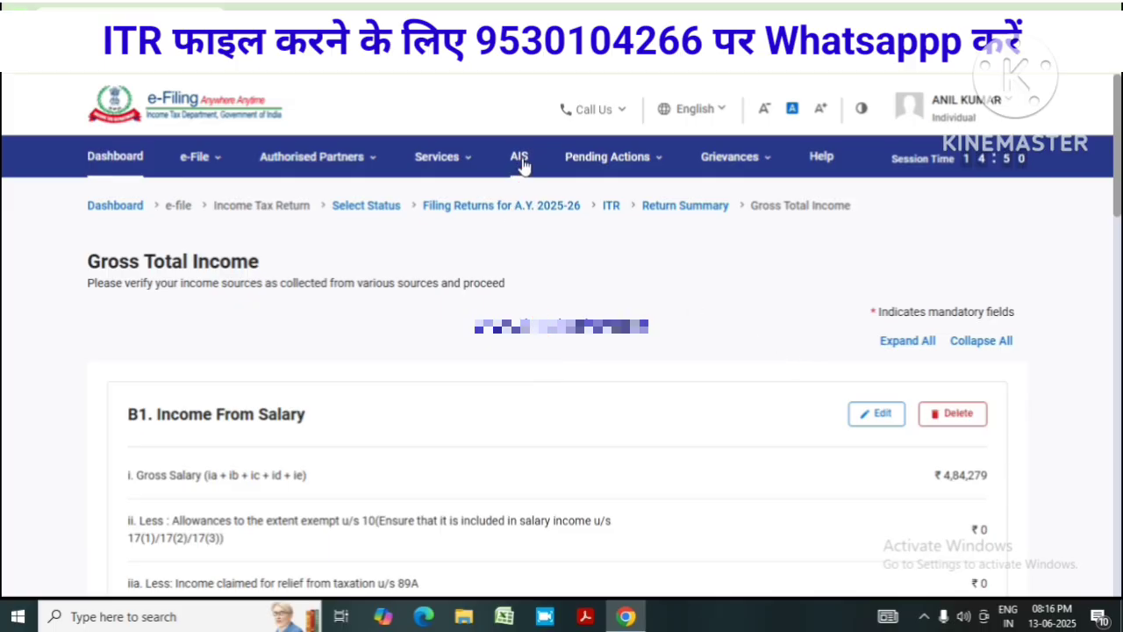
{"action": "left_click", "coordinate": [211, 159]}
{"action": "mouse_move", "coordinate": [222, 189]}
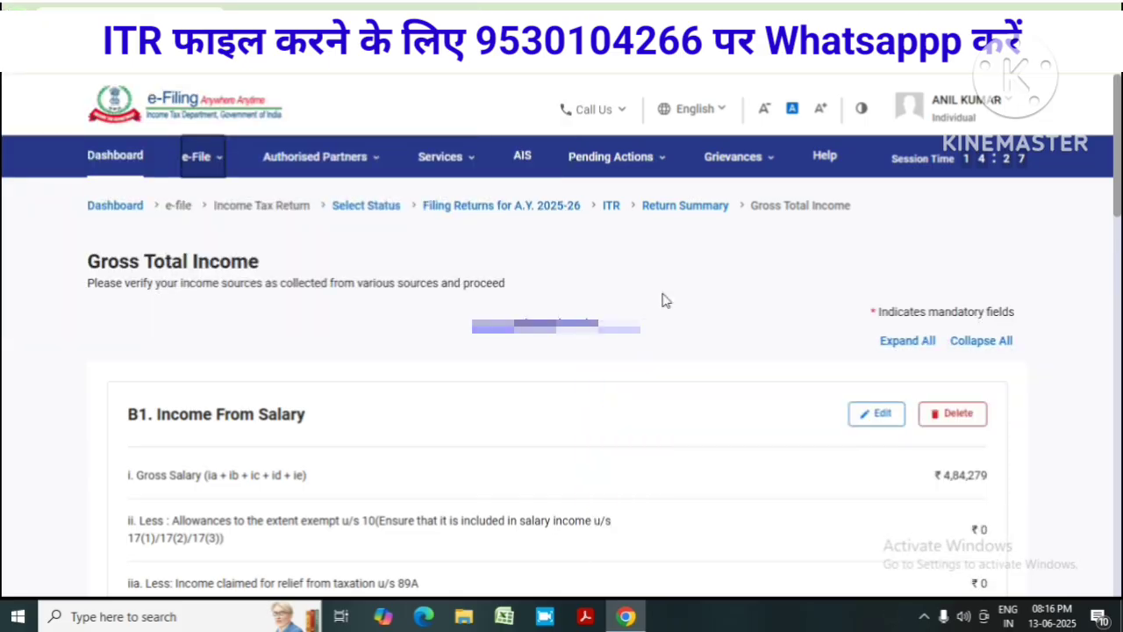
{"action": "scroll", "coordinate": [534, 418], "scroll_direction": "down", "scroll_amount": 2}
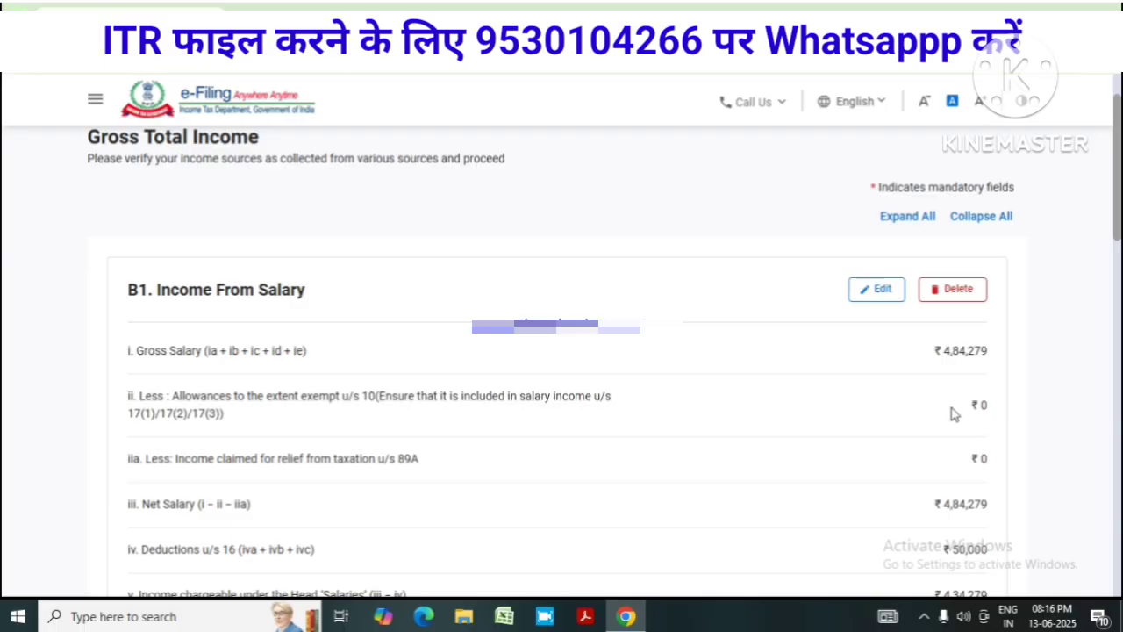
{"action": "scroll", "coordinate": [952, 413], "scroll_direction": "down", "scroll_amount": 3}
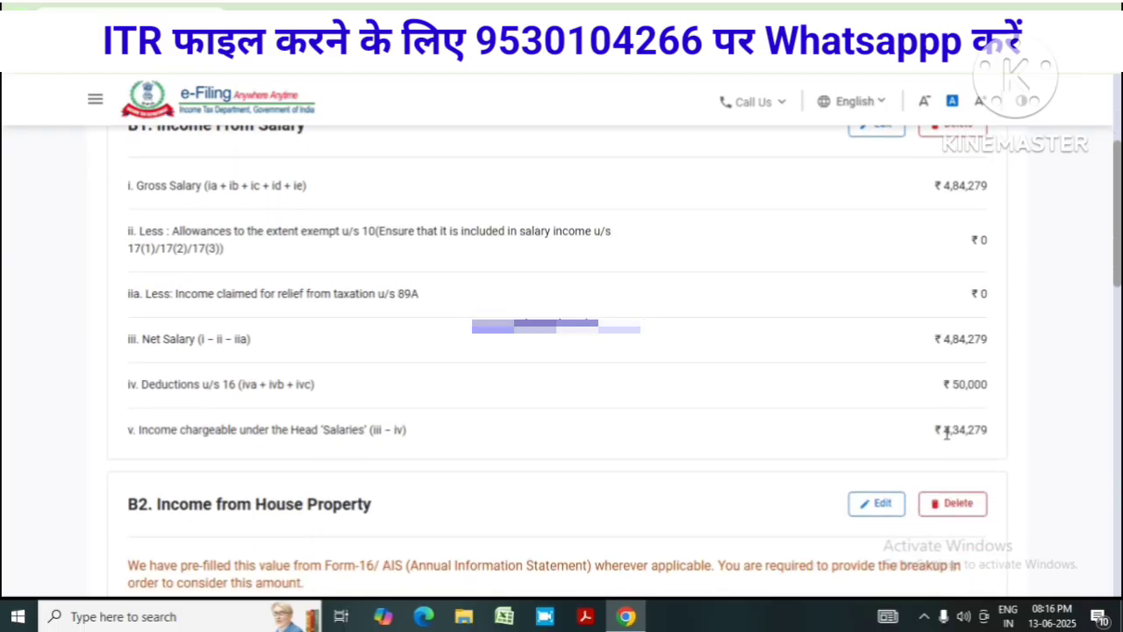
{"action": "scroll", "coordinate": [936, 424], "scroll_direction": "up", "scroll_amount": 1}
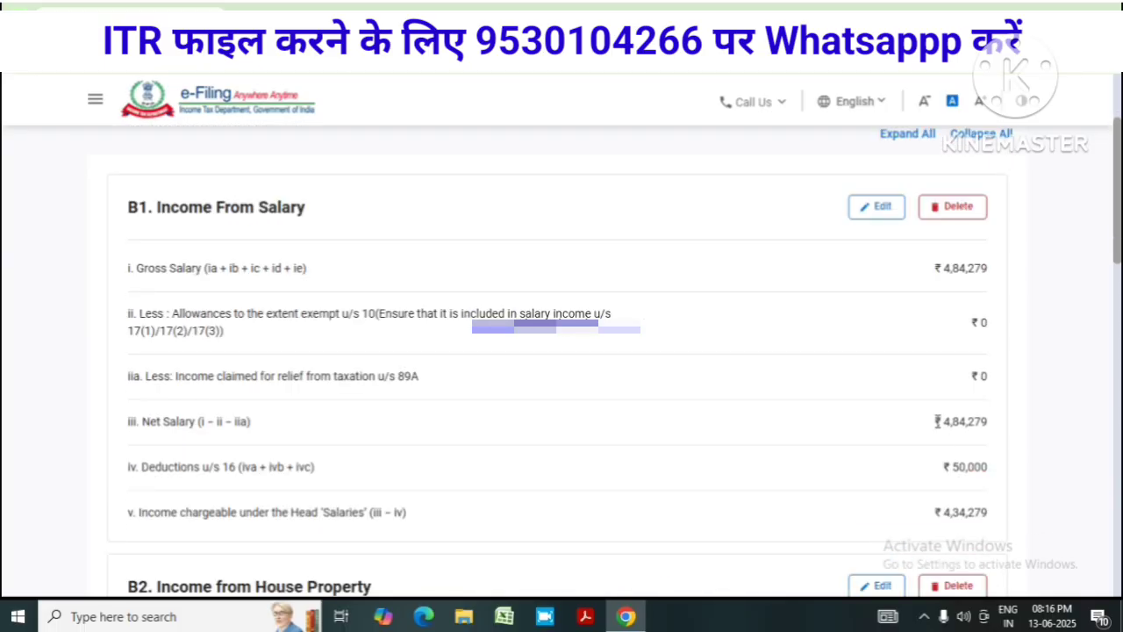
Edit B1 salary as per section 17(1) to 1164755 so Gross Salary recalculates
{"action": "left_click", "coordinate": [881, 211]}
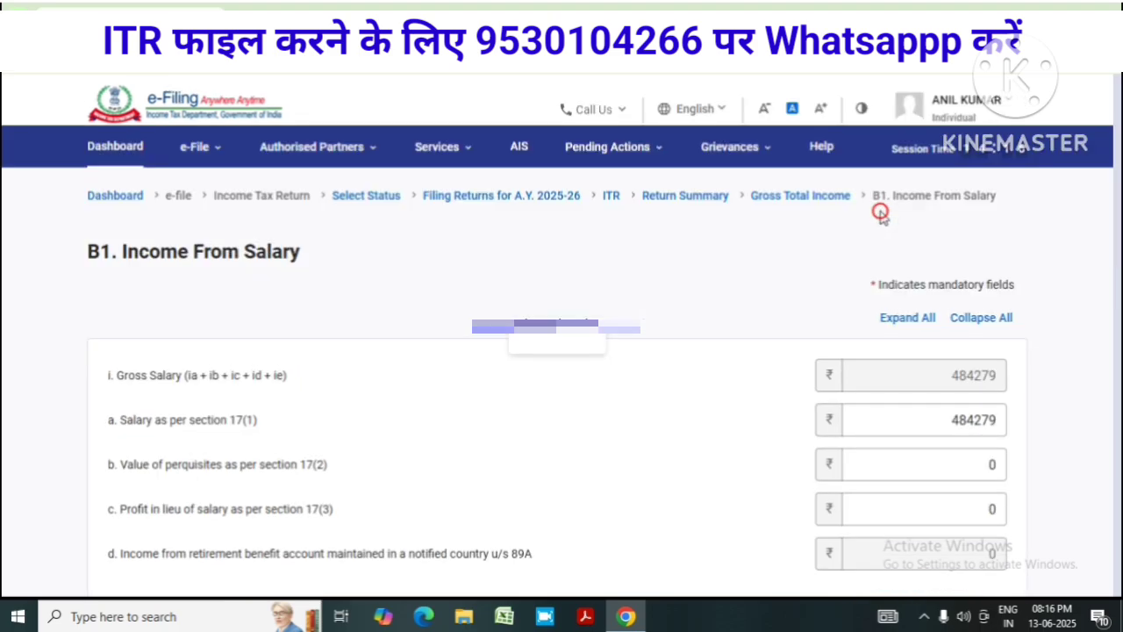
{"action": "left_click", "coordinate": [965, 401]}
{"action": "key", "text": "ctrl+a"}
{"action": "type", "text": "1164755"}
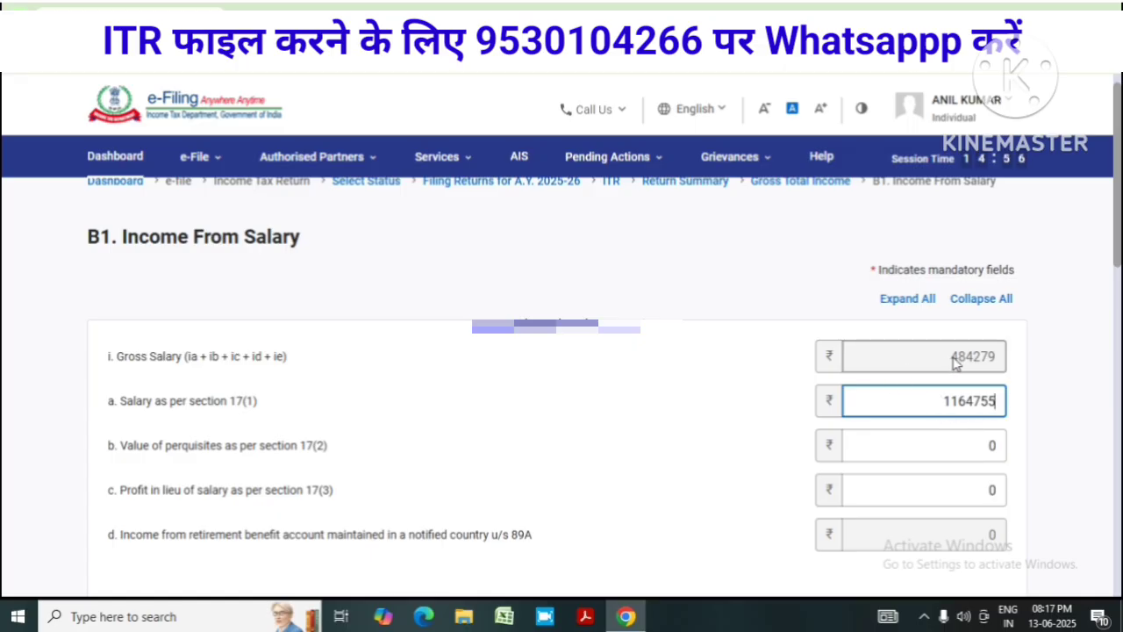
{"action": "left_click", "coordinate": [888, 368]}
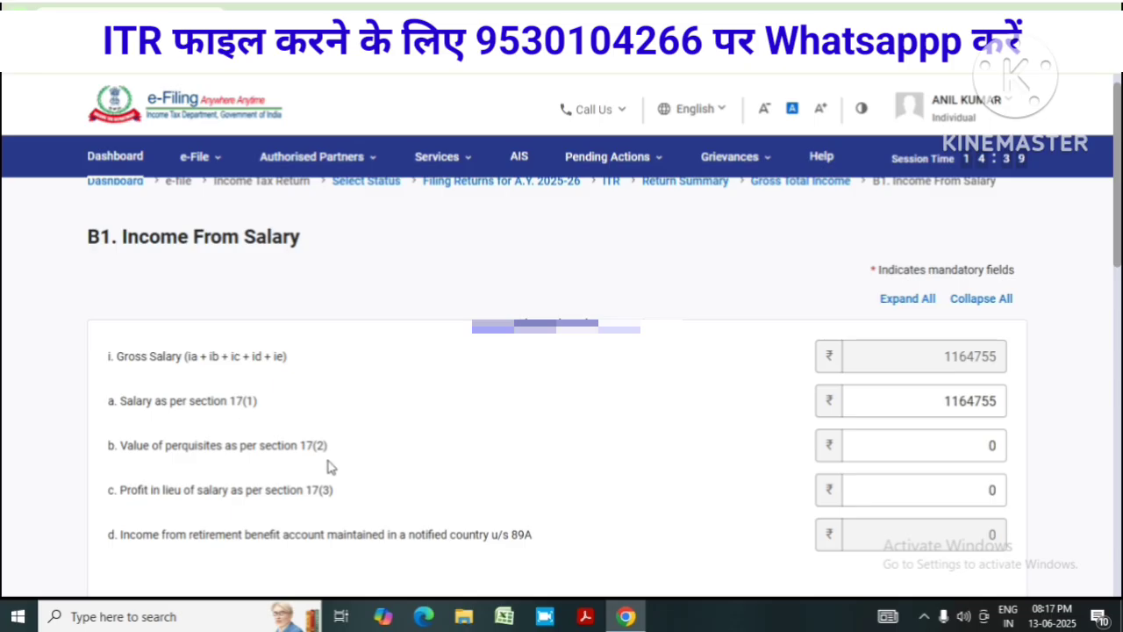
{"action": "scroll", "coordinate": [367, 460], "scroll_direction": "down", "scroll_amount": 2}
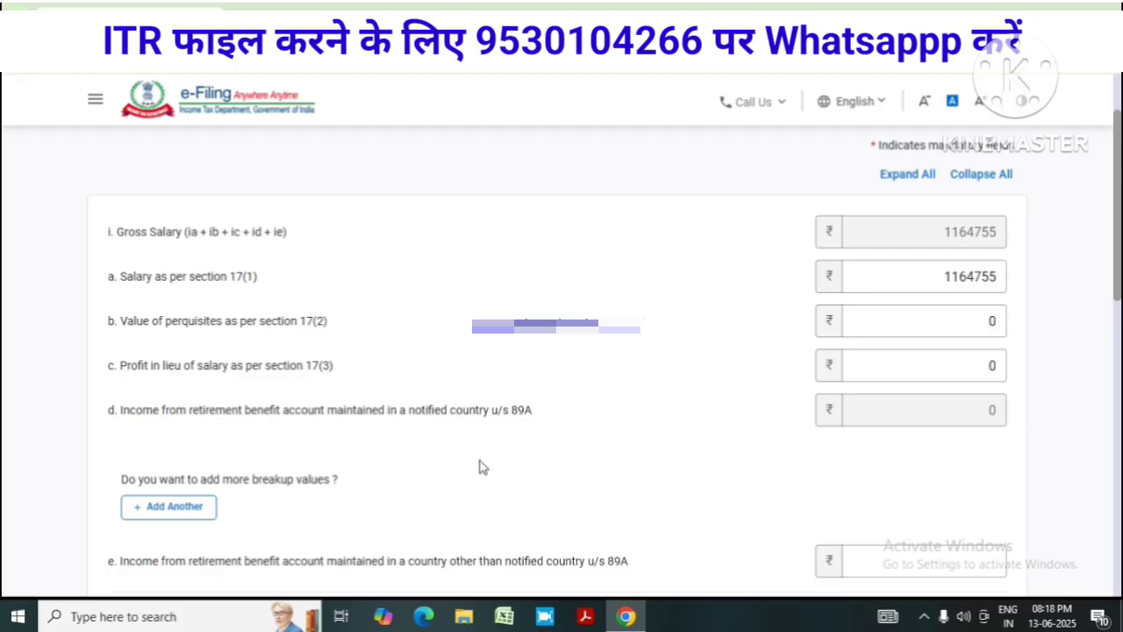
{"action": "scroll", "coordinate": [521, 444], "scroll_direction": "down", "scroll_amount": 2}
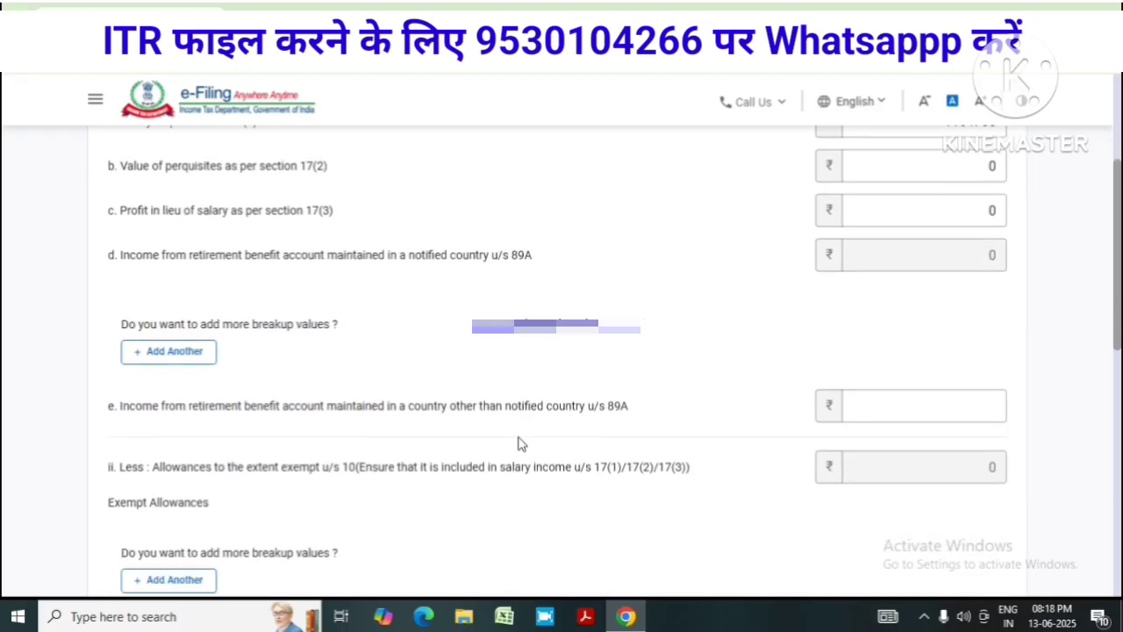
{"action": "scroll", "coordinate": [500, 414], "scroll_direction": "down", "scroll_amount": 1}
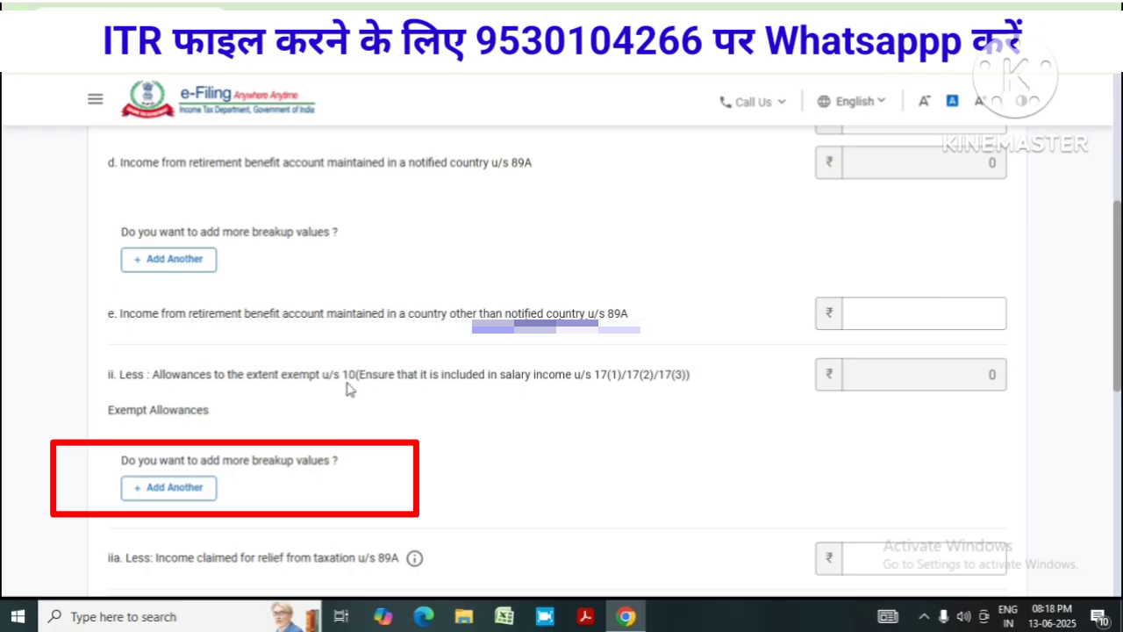
Add an exempt allowance entry of type Sec 10(13A) house rent allowance
{"action": "left_click", "coordinate": [181, 493]}
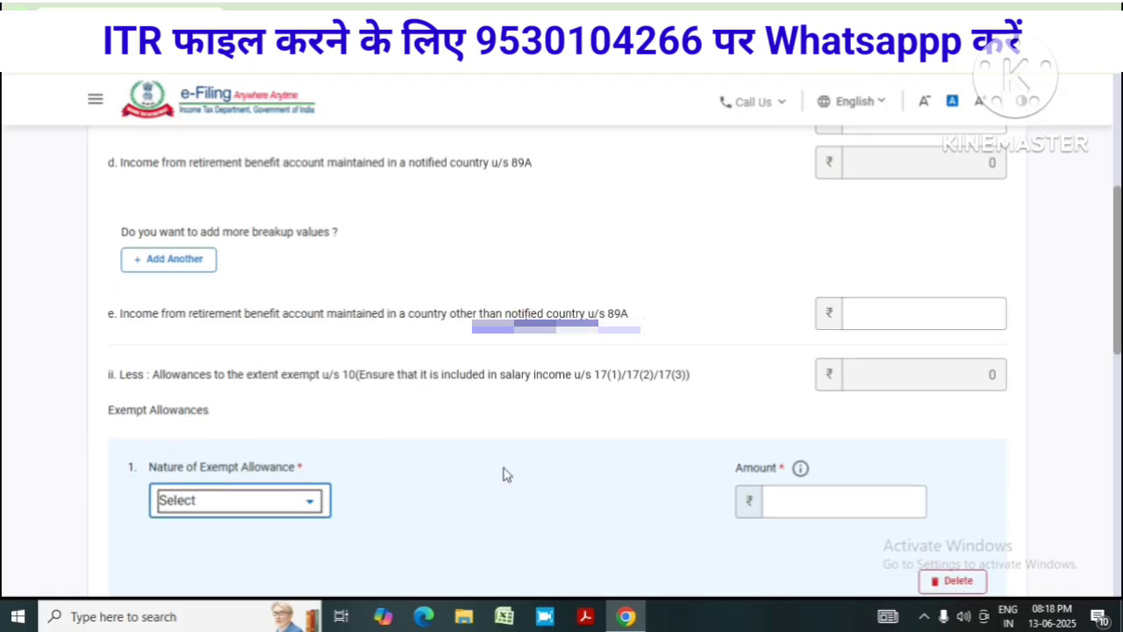
{"action": "scroll", "coordinate": [526, 461], "scroll_direction": "down", "scroll_amount": 4}
{"action": "scroll", "coordinate": [499, 451], "scroll_direction": "up", "scroll_amount": 1}
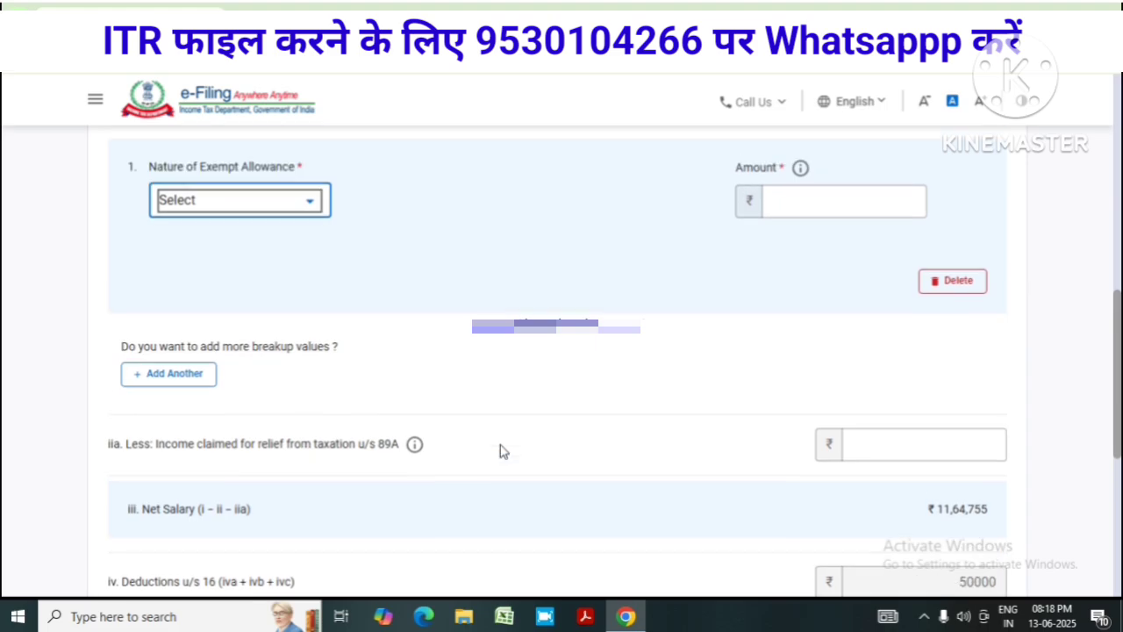
{"action": "scroll", "coordinate": [499, 451], "scroll_direction": "up", "scroll_amount": 2}
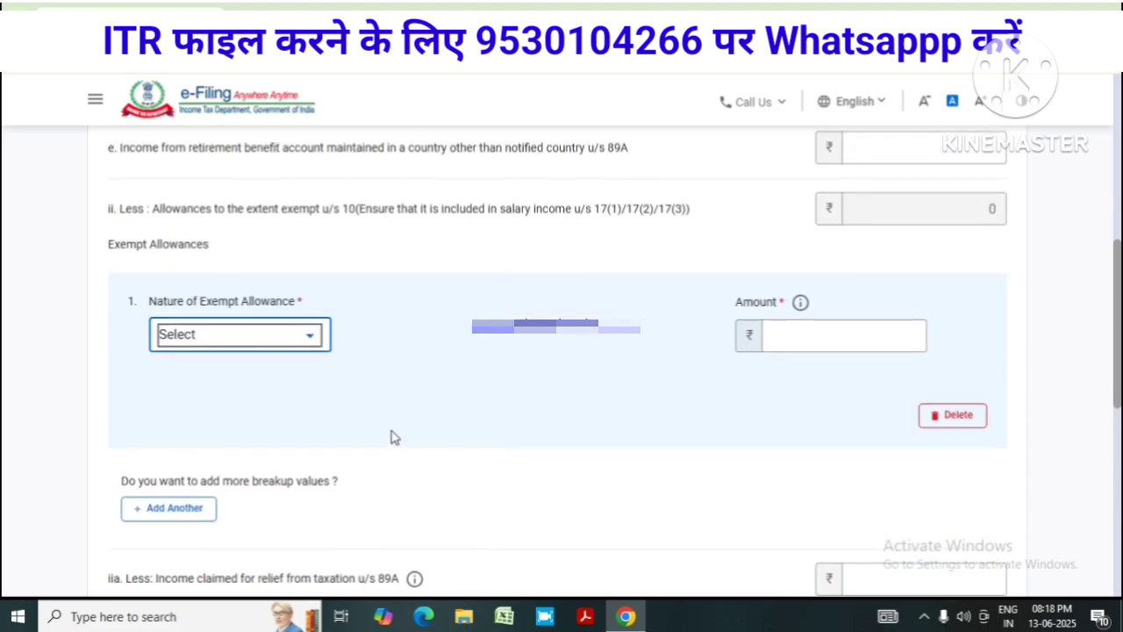
{"action": "left_click", "coordinate": [311, 339]}
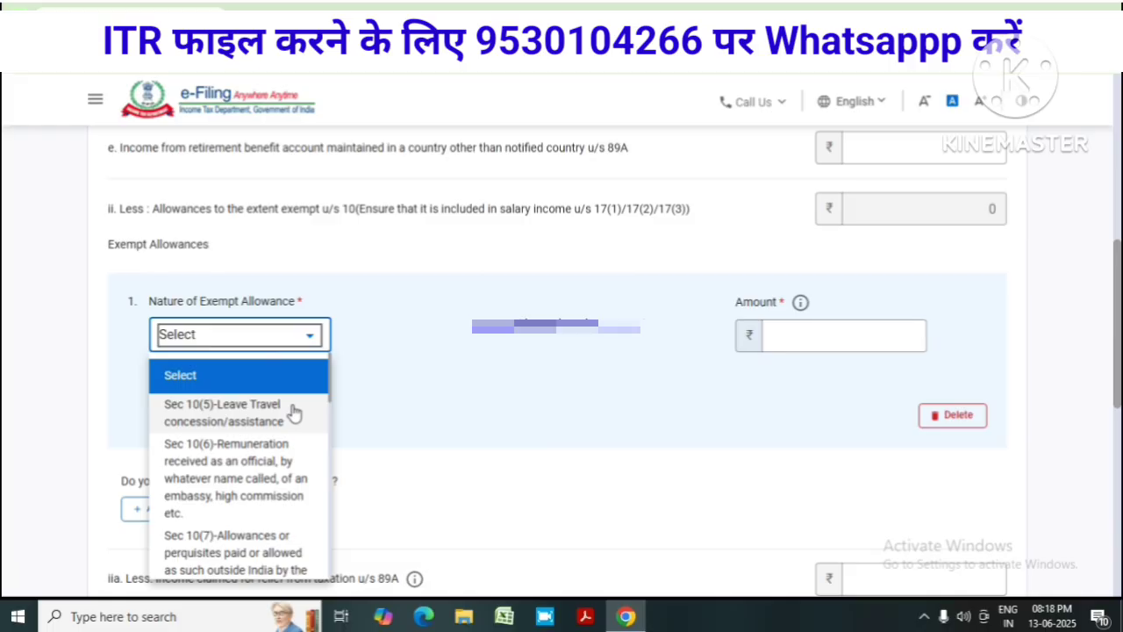
{"action": "scroll", "coordinate": [294, 414], "scroll_direction": "down", "scroll_amount": 6}
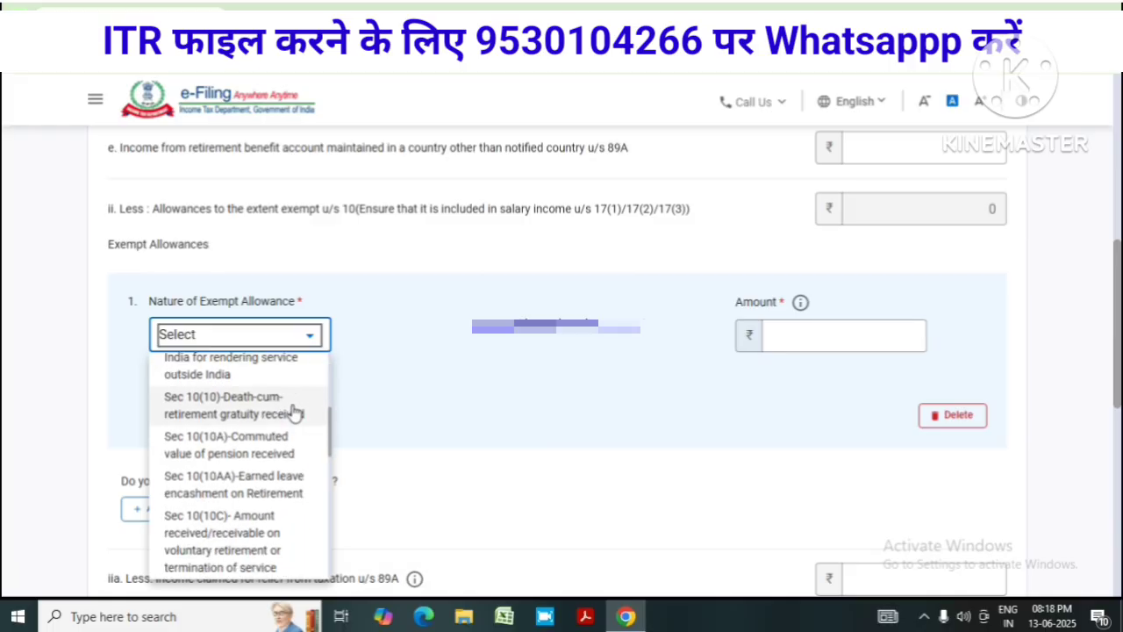
{"action": "scroll", "coordinate": [294, 414], "scroll_direction": "down", "scroll_amount": 4}
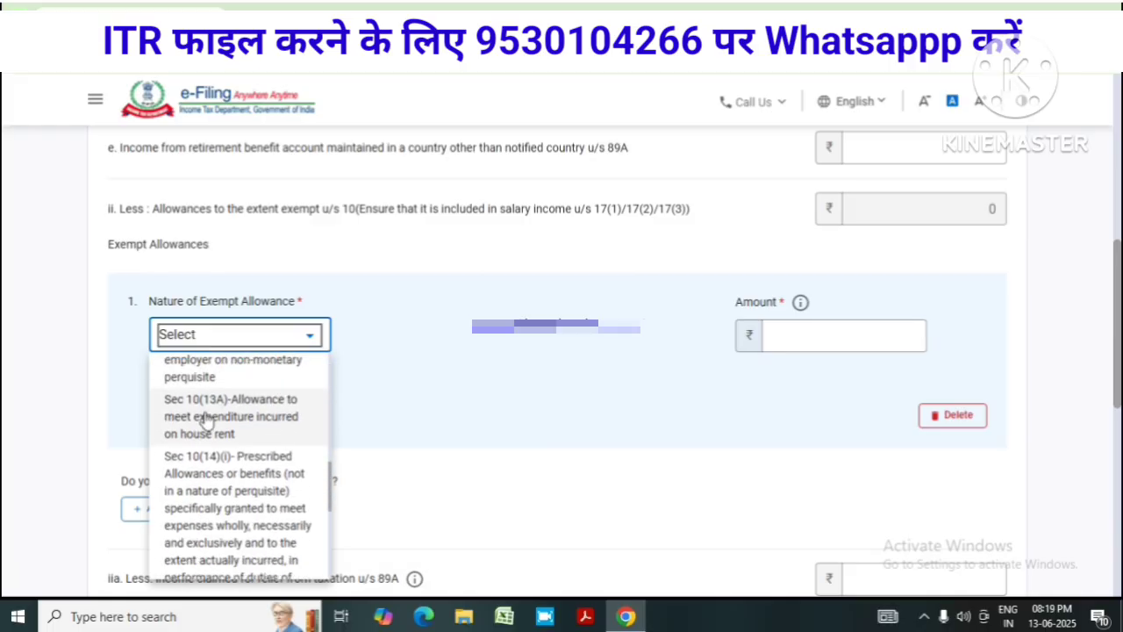
{"action": "left_click", "coordinate": [249, 425]}
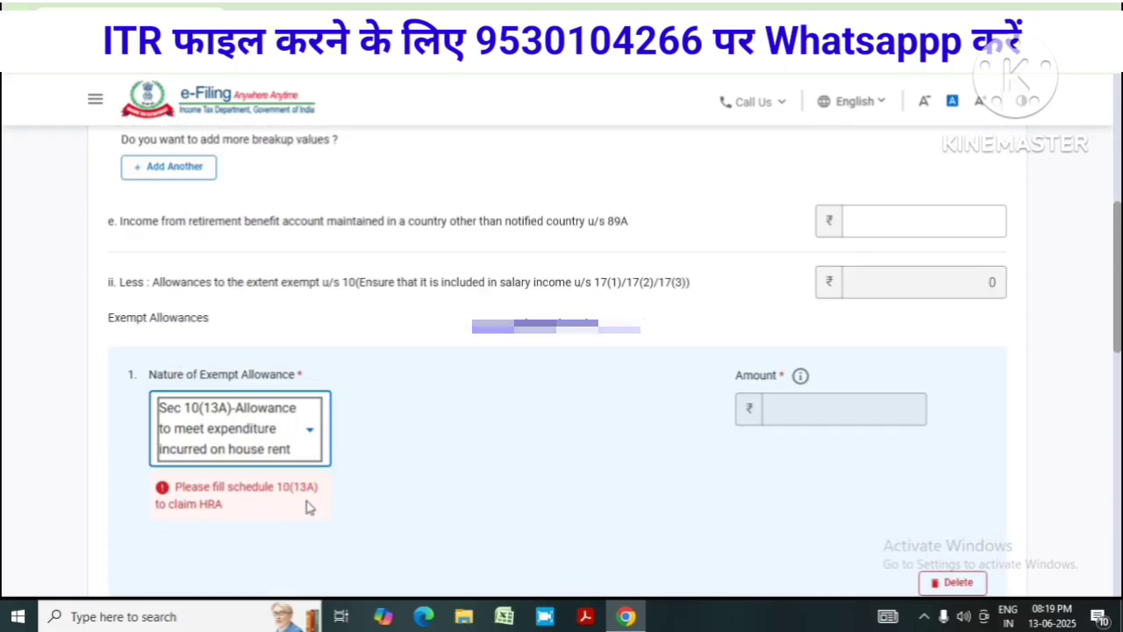
{"action": "scroll", "coordinate": [409, 503], "scroll_direction": "down", "scroll_amount": 3}
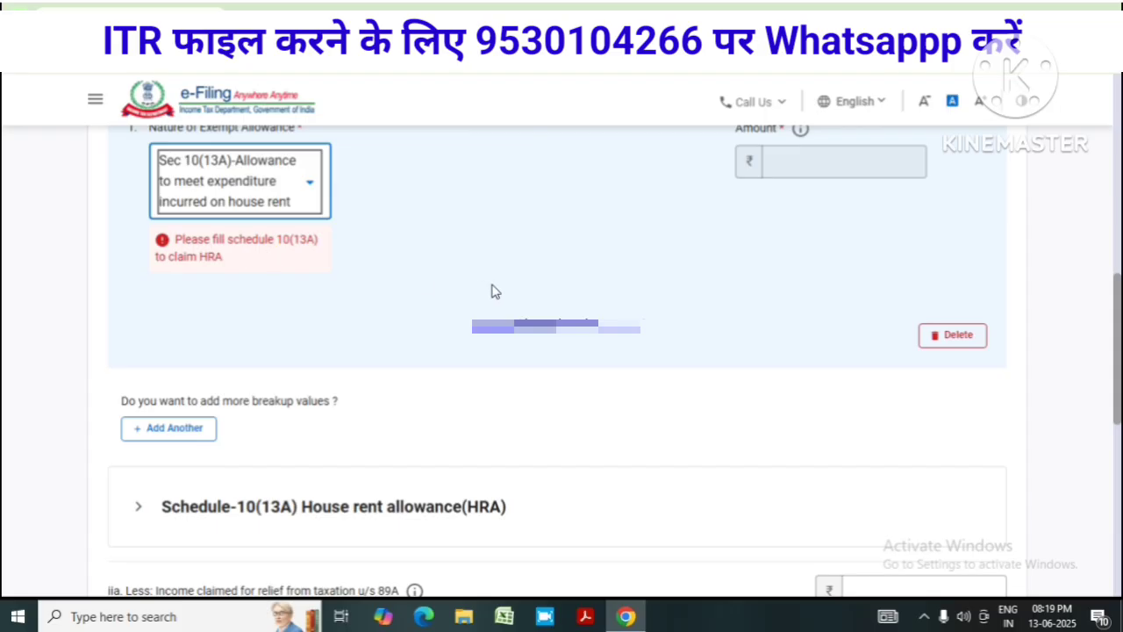
{"action": "scroll", "coordinate": [514, 301], "scroll_direction": "down", "scroll_amount": 1}
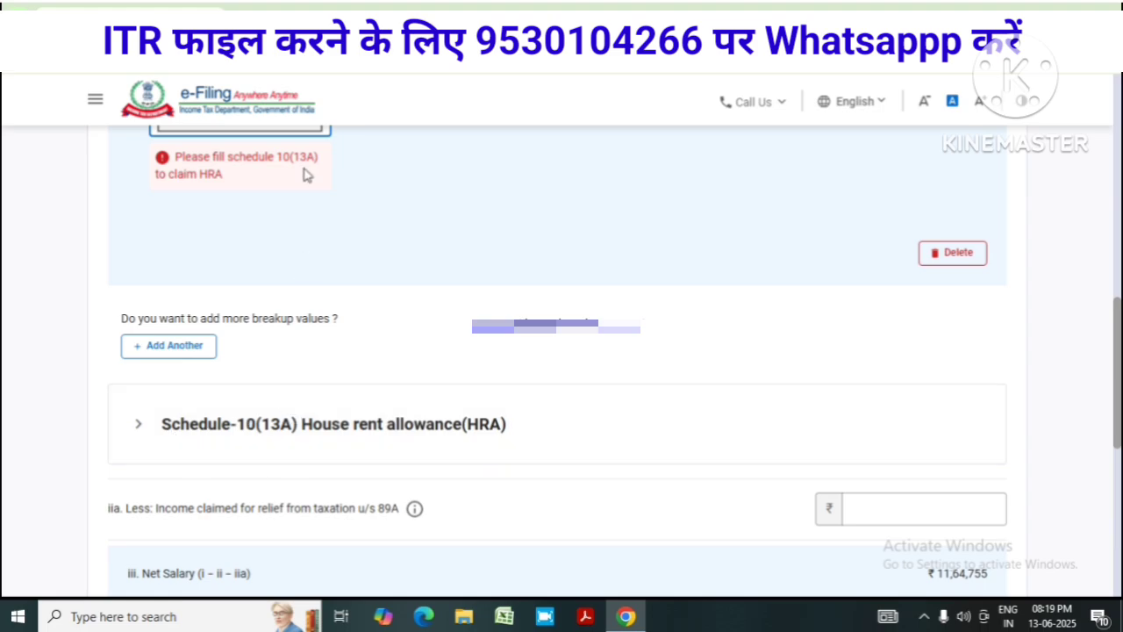
{"action": "scroll", "coordinate": [320, 225], "scroll_direction": "up", "scroll_amount": 1}
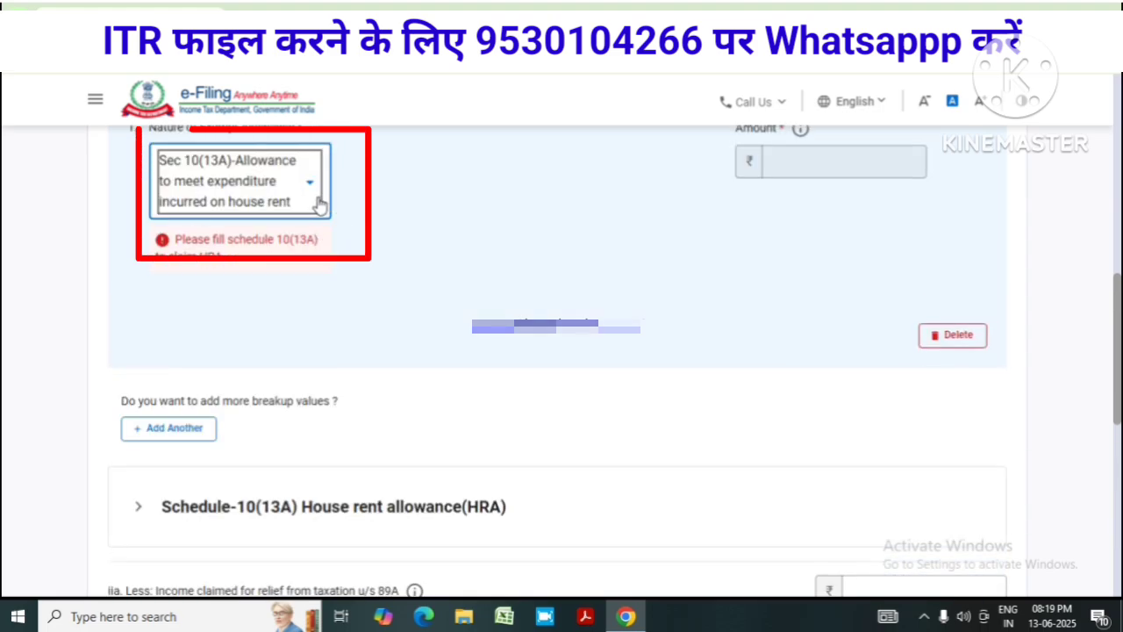
{"action": "scroll", "coordinate": [342, 338], "scroll_direction": "down", "scroll_amount": 1}
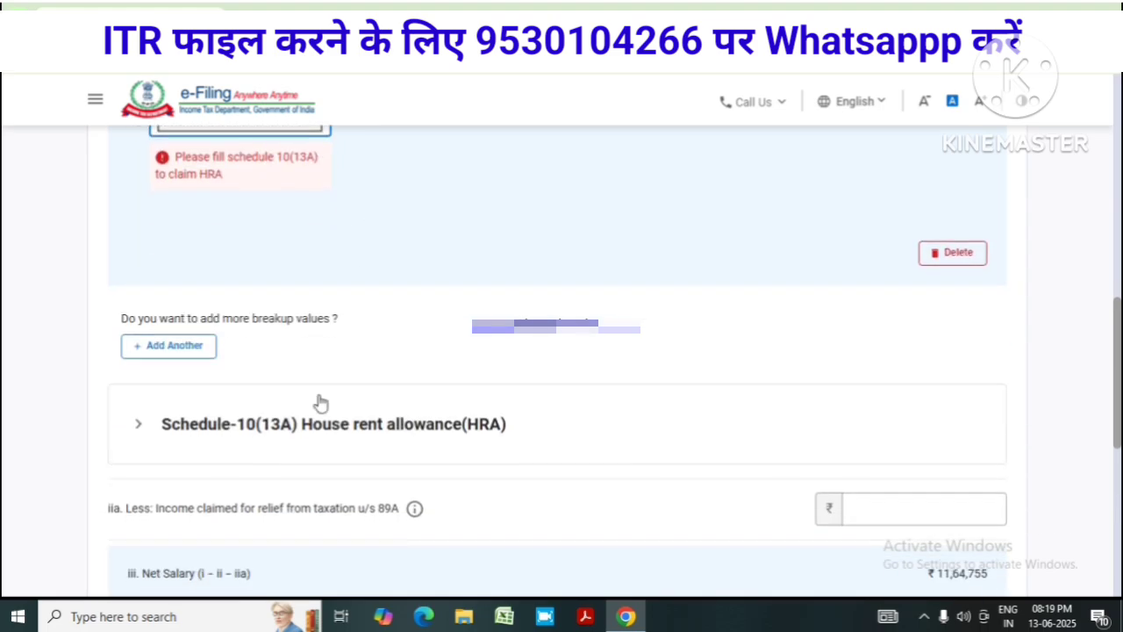
In Schedule-10(13A), set place of work Non-Metro, HRA received 67161 and rent paid 201483
{"action": "left_click", "coordinate": [166, 445]}
{"action": "scroll", "coordinate": [546, 429], "scroll_direction": "down", "scroll_amount": 2}
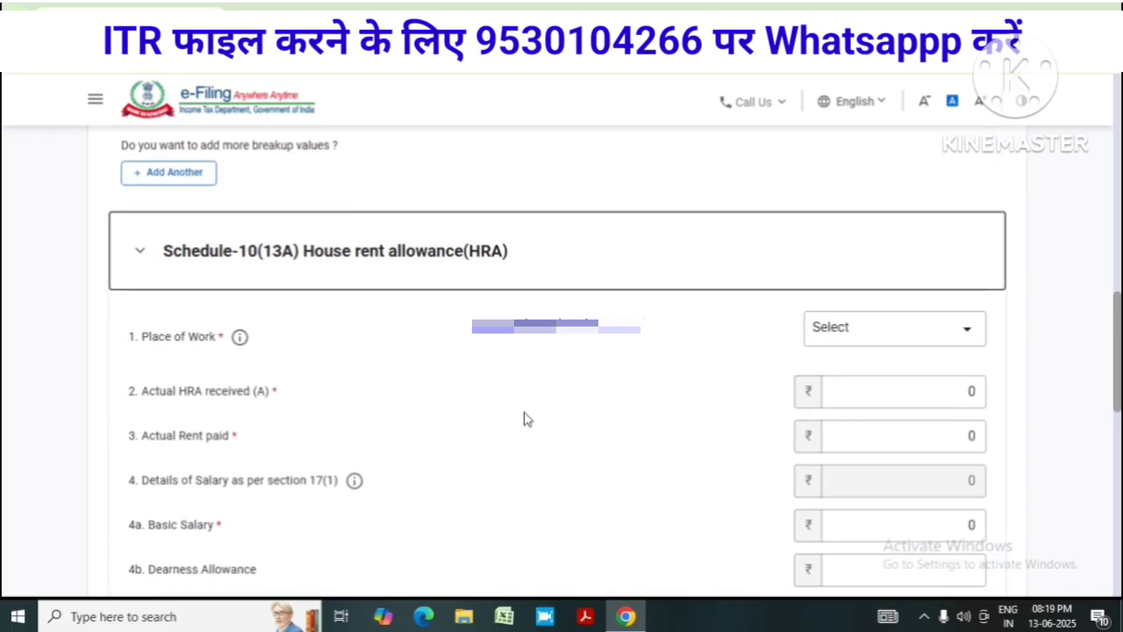
{"action": "scroll", "coordinate": [526, 418], "scroll_direction": "down", "scroll_amount": 1}
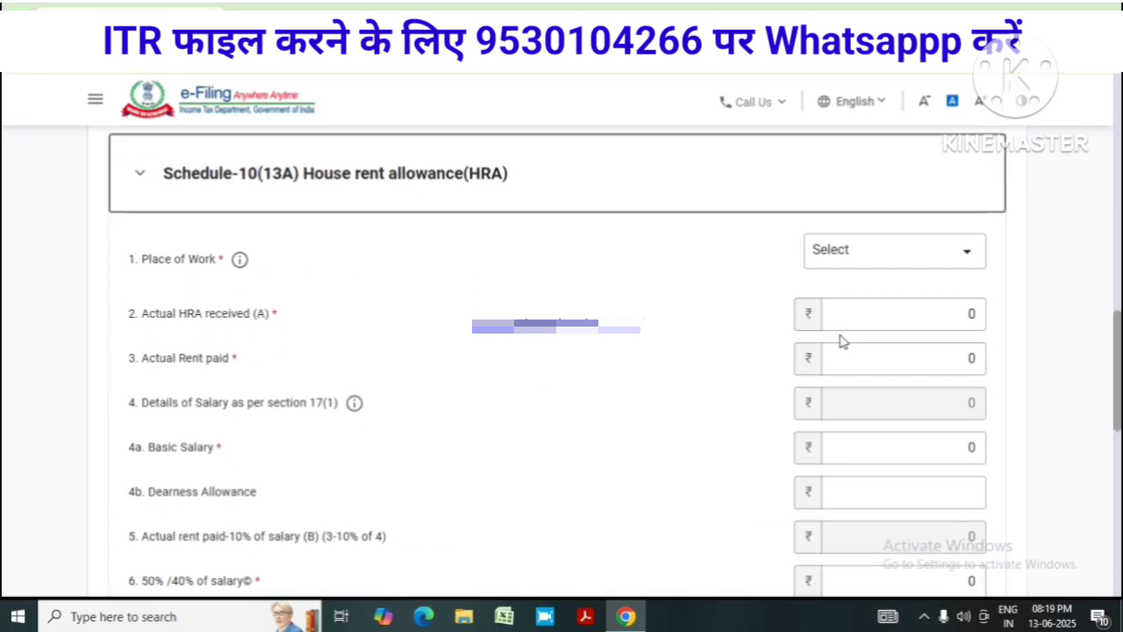
{"action": "left_click", "coordinate": [964, 261]}
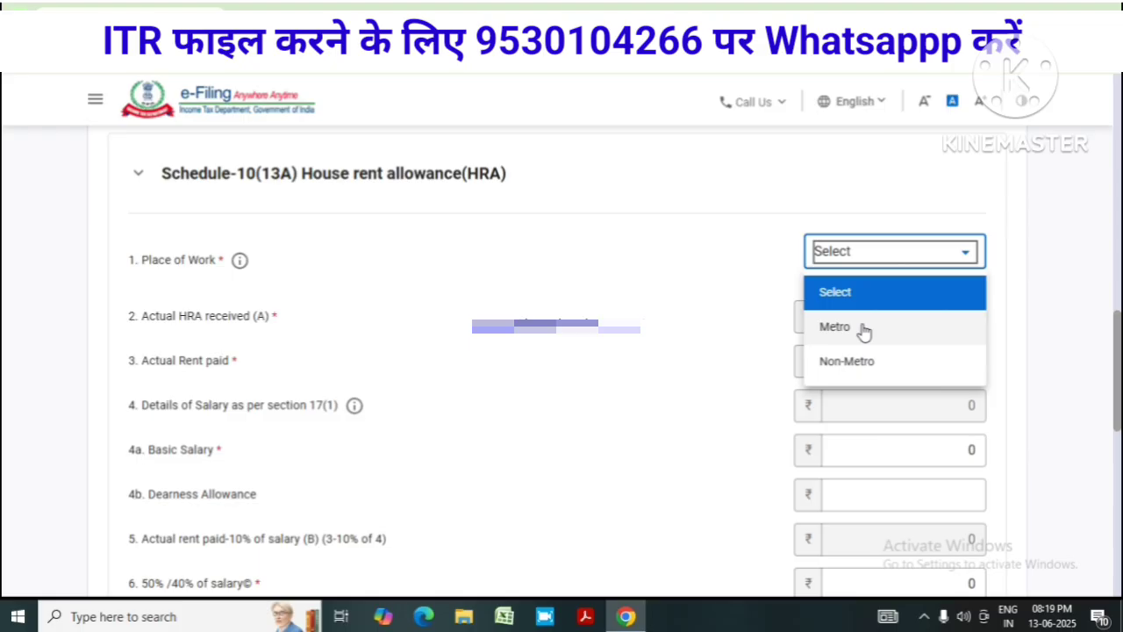
{"action": "left_click", "coordinate": [865, 362]}
{"action": "key", "text": "Tab"}
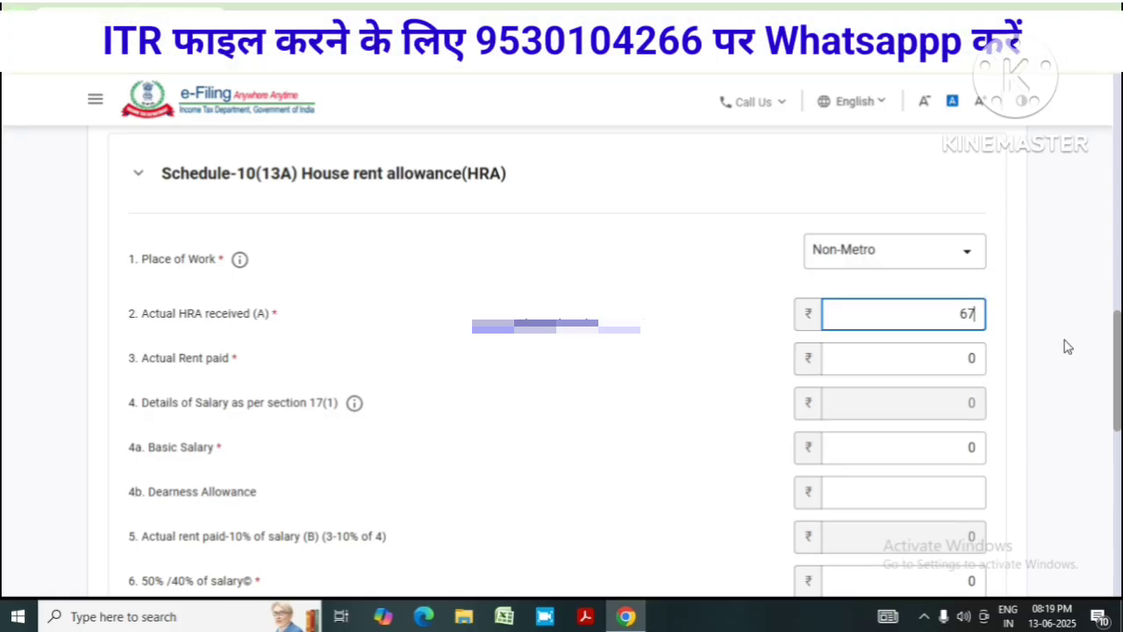
{"action": "type", "text": "67161"}
{"action": "left_click", "coordinate": [980, 358]}
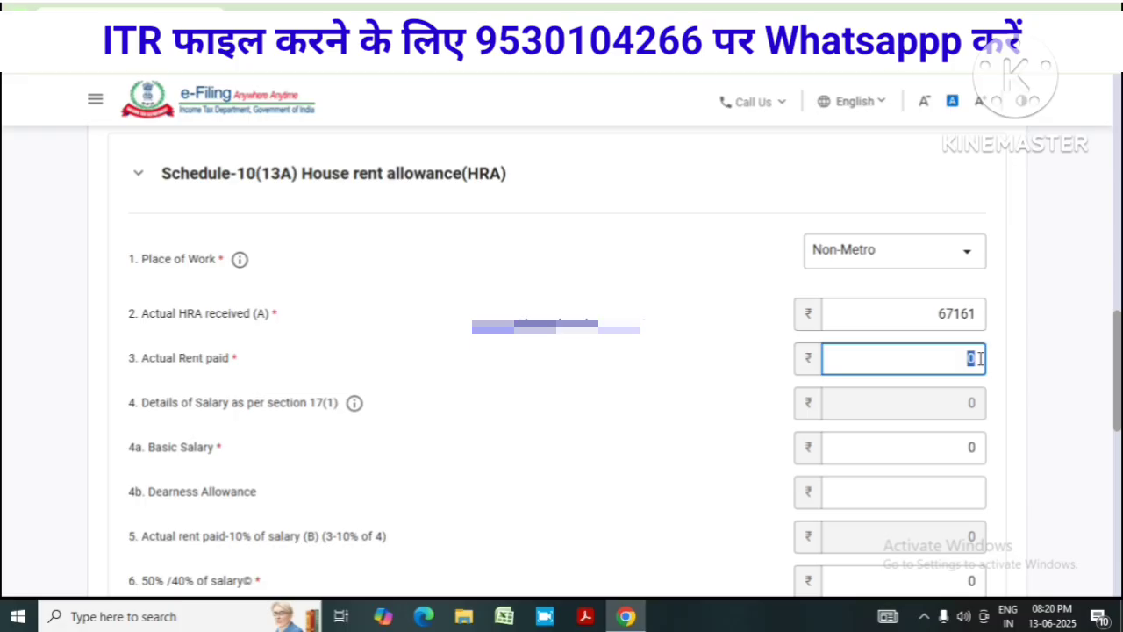
{"action": "type", "text": "2014483"}
{"action": "key", "text": "BackSpace"}
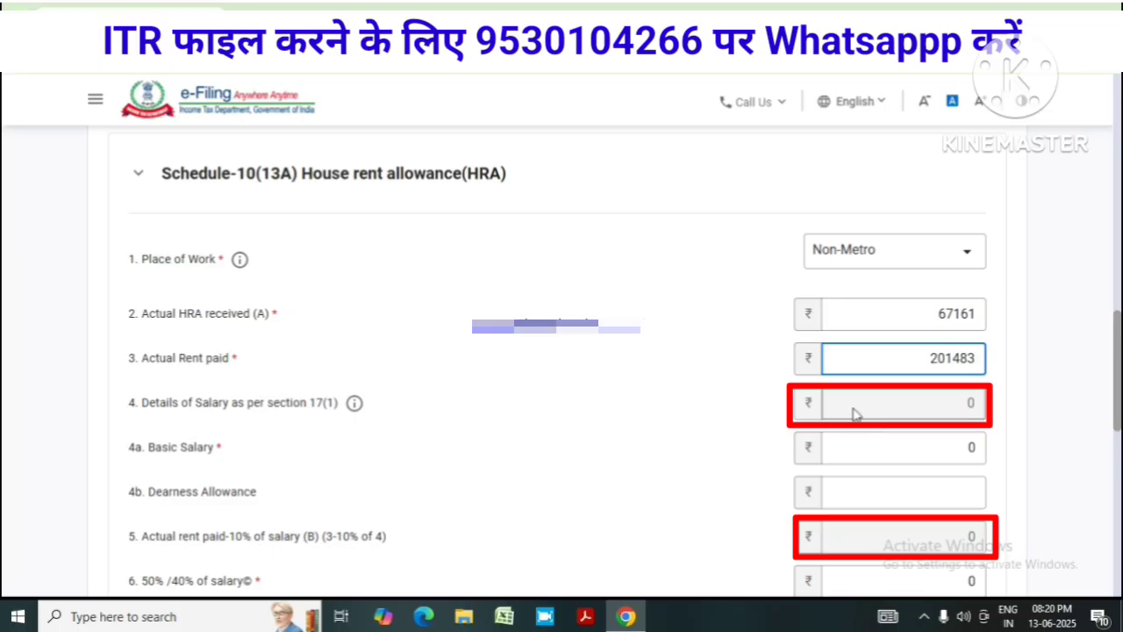
{"action": "left_click", "coordinate": [915, 412]}
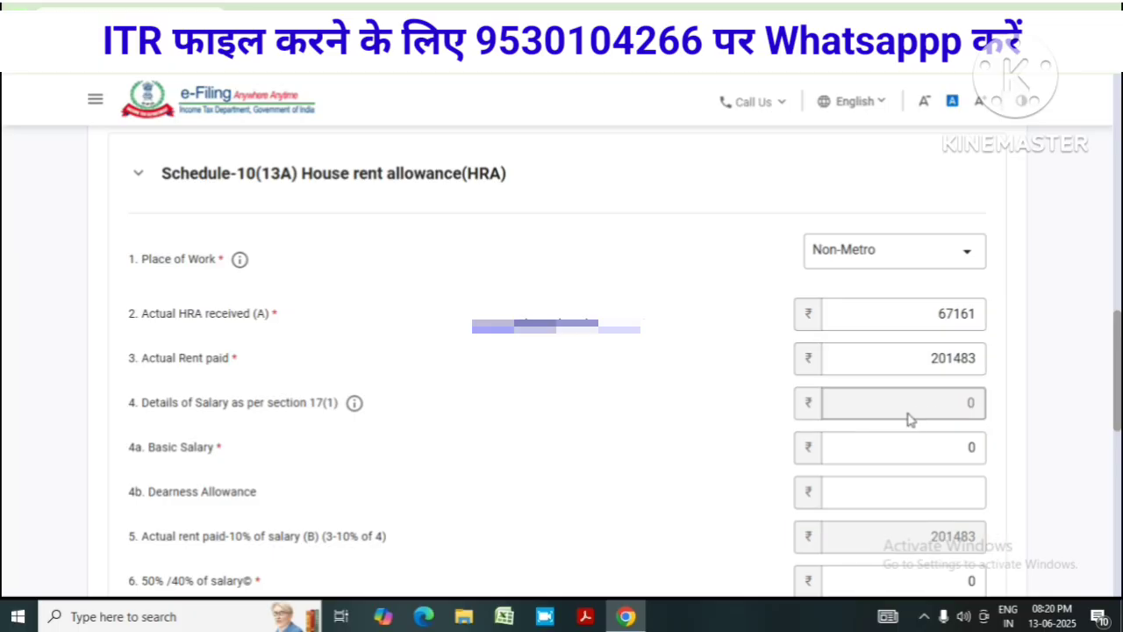
Enter basic salary 721300, dearness allowance 376294 and 50%/40% of salary 9038
{"action": "scroll", "coordinate": [921, 417], "scroll_direction": "down", "scroll_amount": 1}
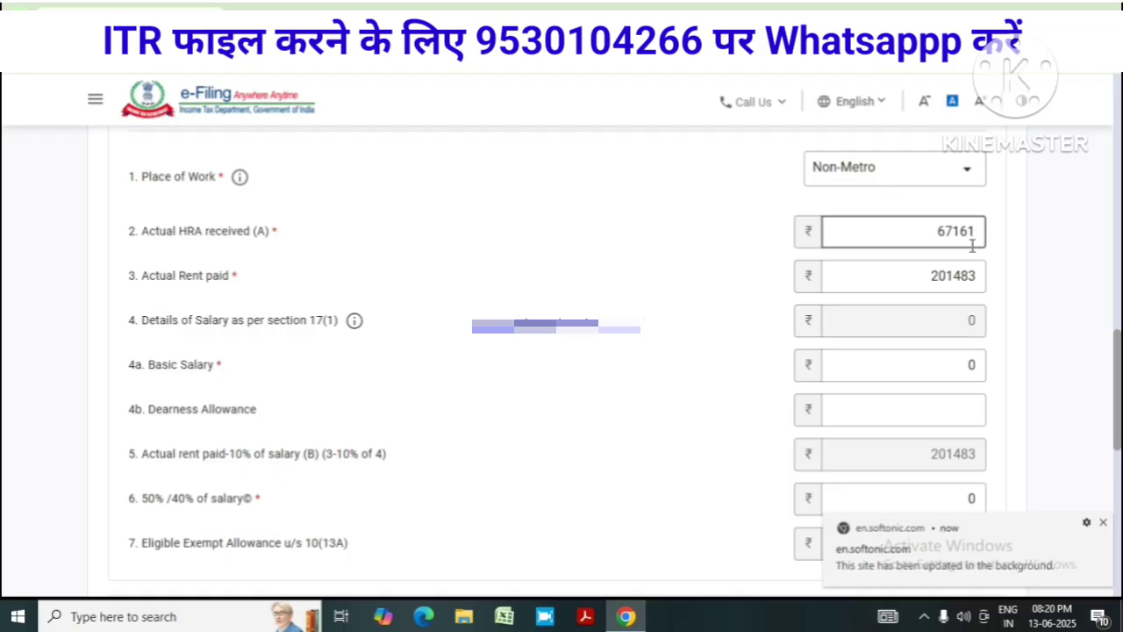
{"action": "left_click", "coordinate": [927, 365]}
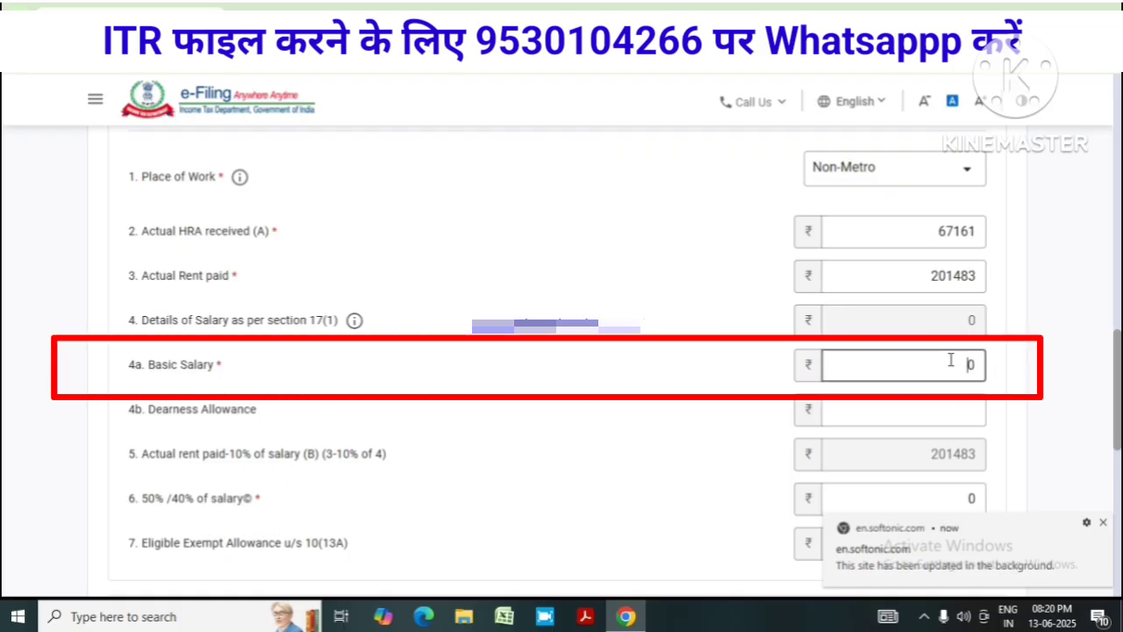
{"action": "double_click", "coordinate": [950, 362]}
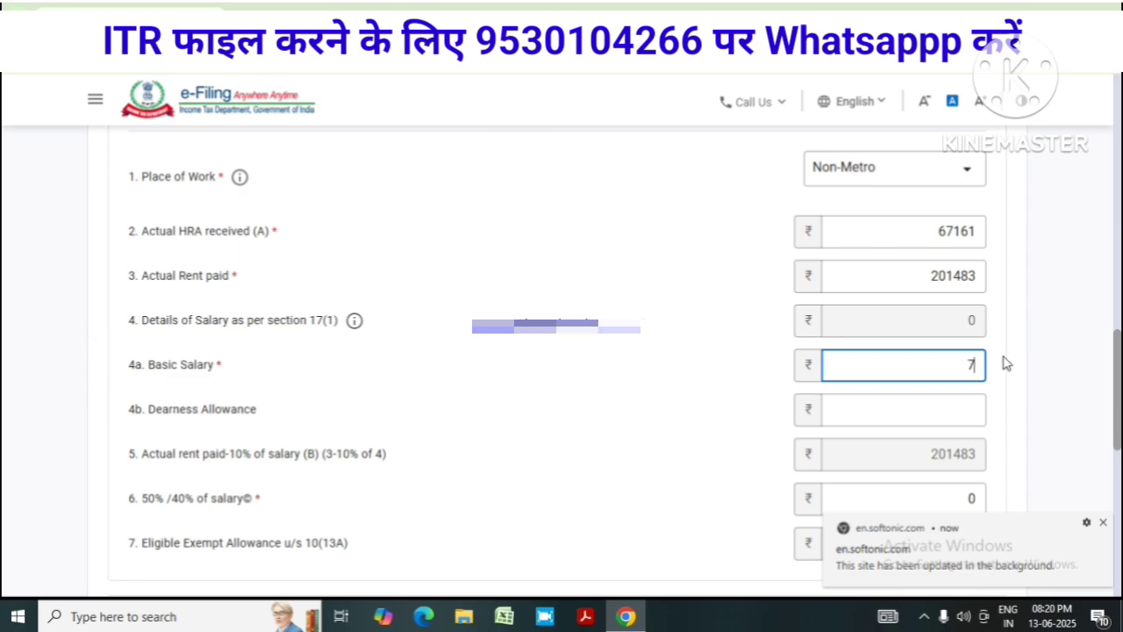
{"action": "type", "text": "721300"}
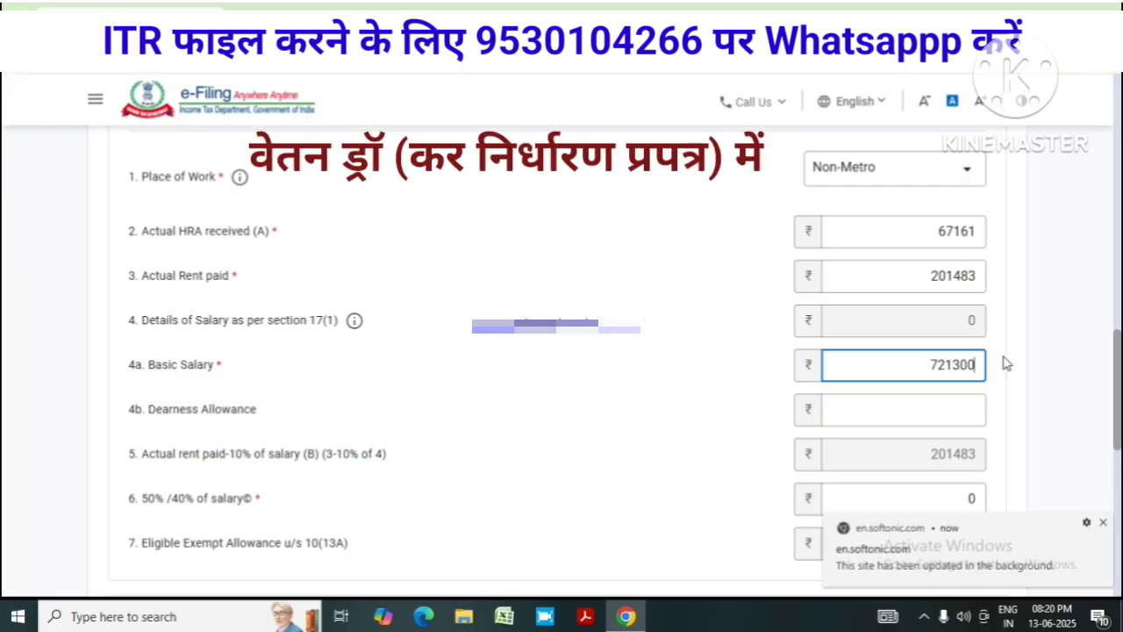
{"action": "left_click", "coordinate": [964, 413]}
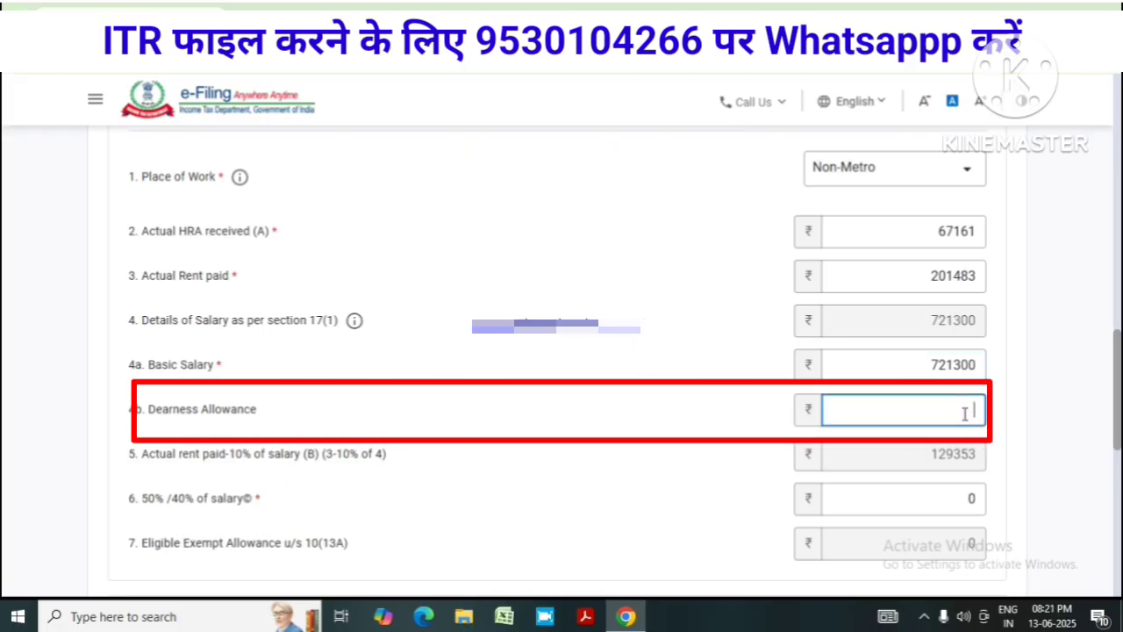
{"action": "type", "text": "376294"}
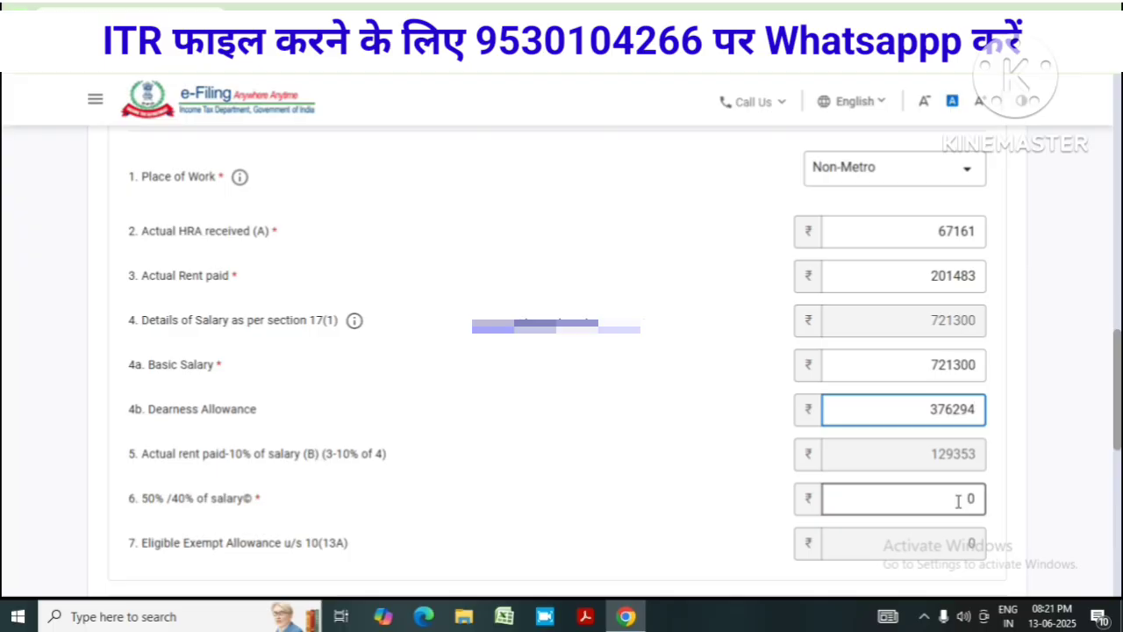
{"action": "left_click", "coordinate": [957, 501]}
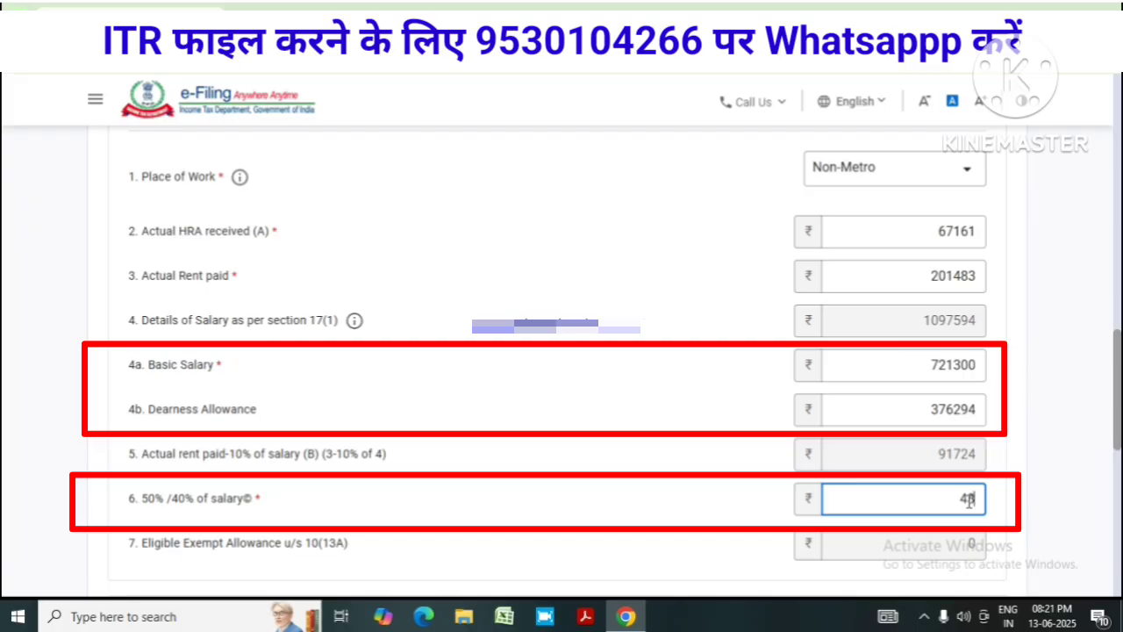
{"action": "type", "text": "9038"}
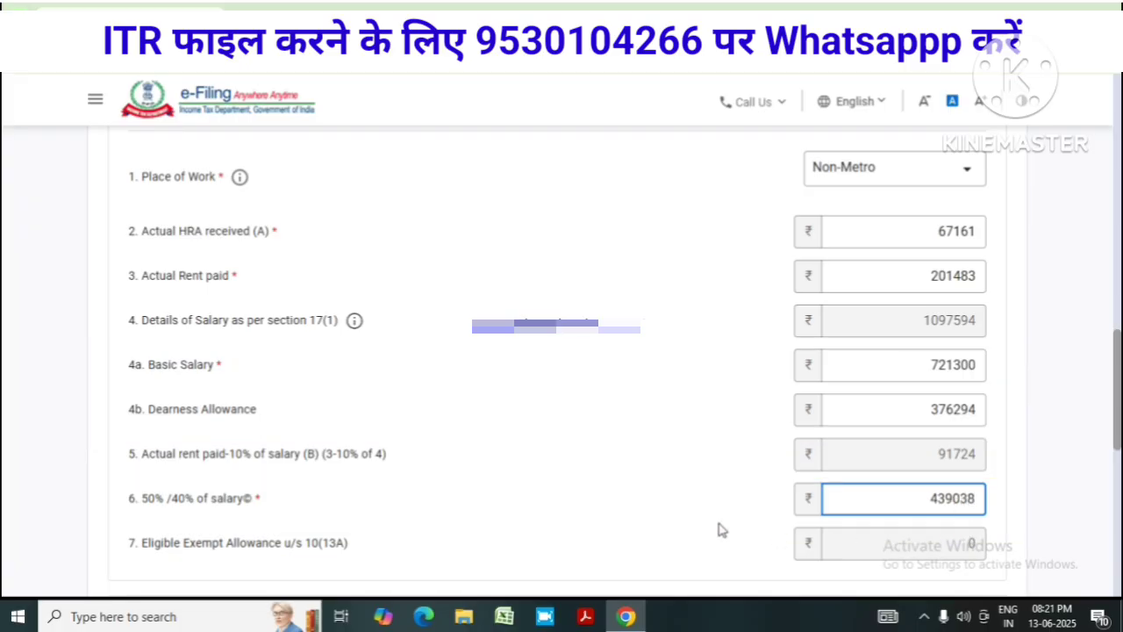
{"action": "left_click", "coordinate": [881, 541]}
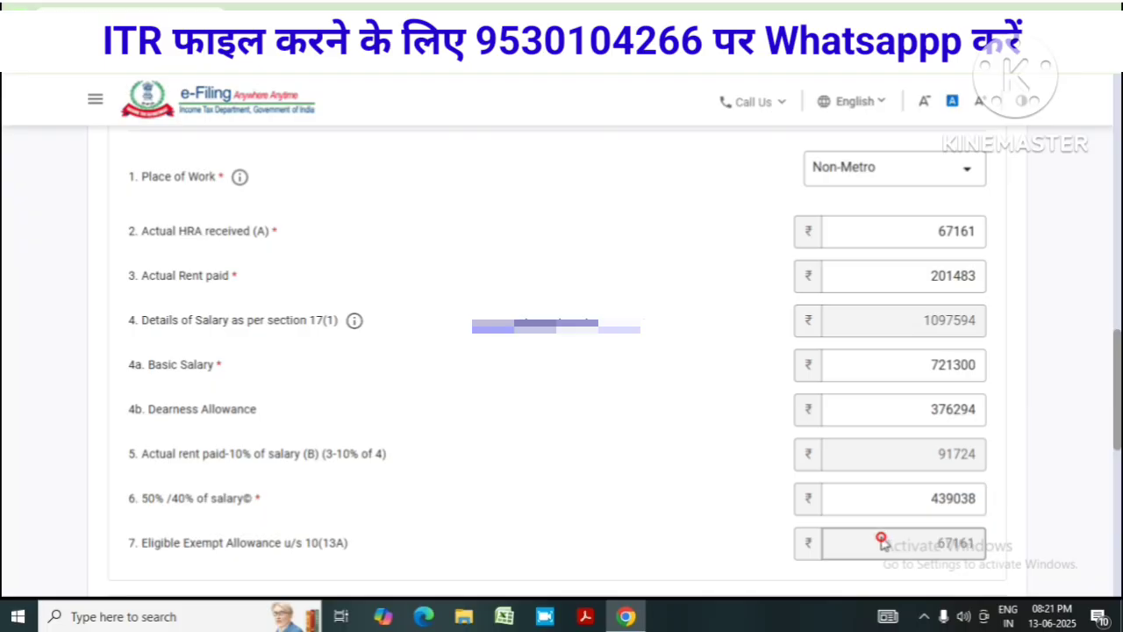
Save the salary and HRA details at the bottom of the salary form
{"action": "scroll", "coordinate": [1009, 518], "scroll_direction": "down", "scroll_amount": 1}
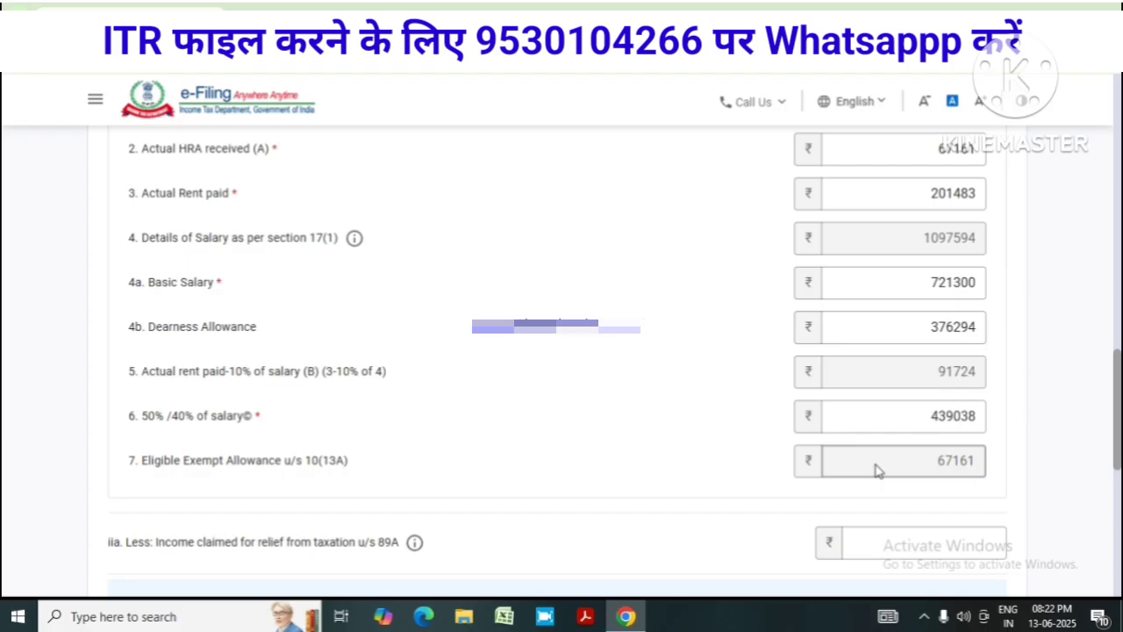
{"action": "scroll", "coordinate": [702, 488], "scroll_direction": "down", "scroll_amount": 4}
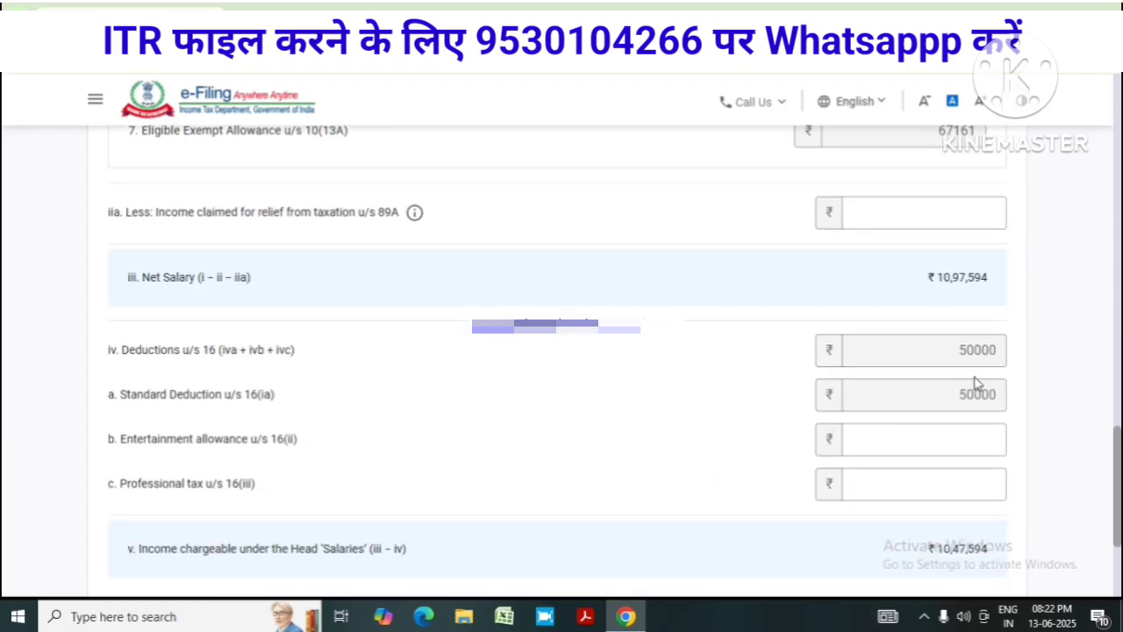
{"action": "scroll", "coordinate": [740, 412], "scroll_direction": "down", "scroll_amount": 1}
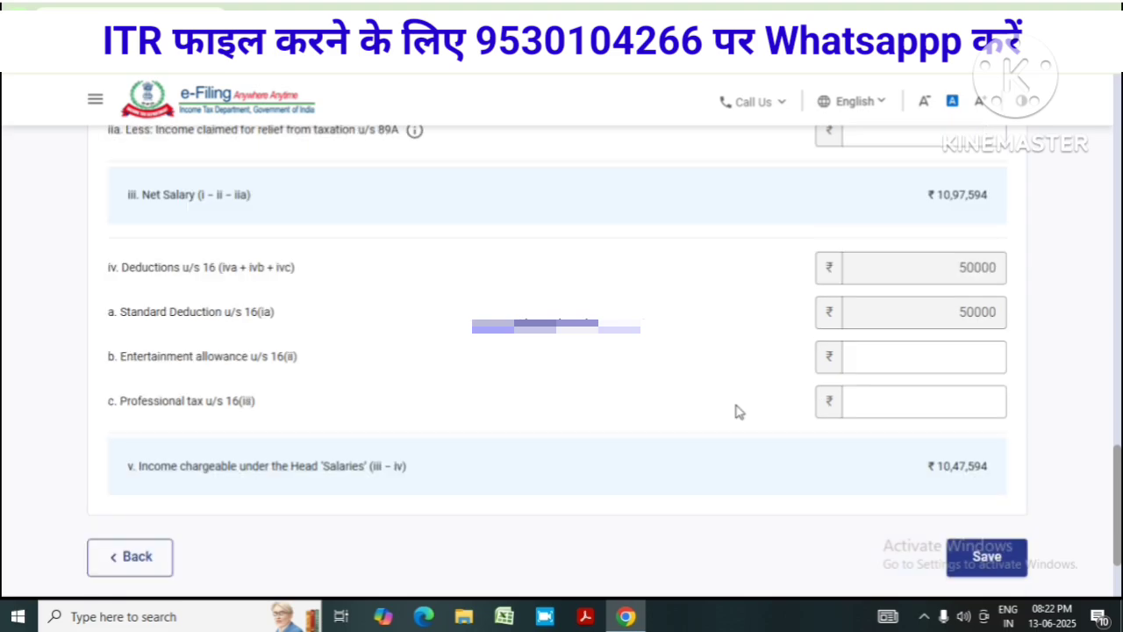
{"action": "scroll", "coordinate": [812, 509], "scroll_direction": "down", "scroll_amount": 1}
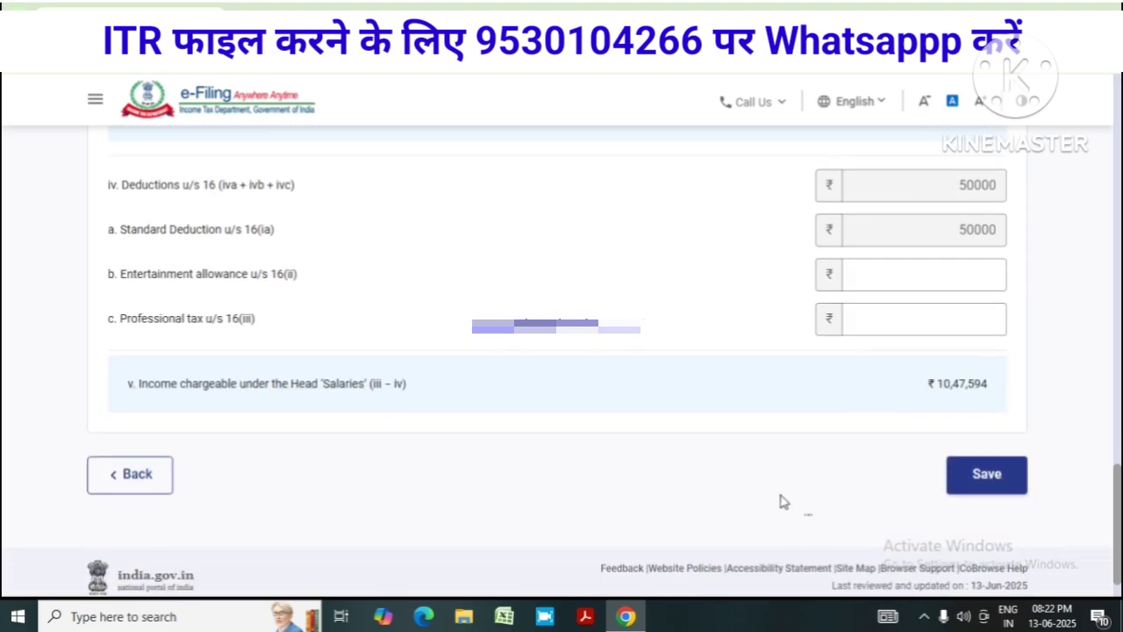
{"action": "left_click", "coordinate": [974, 490]}
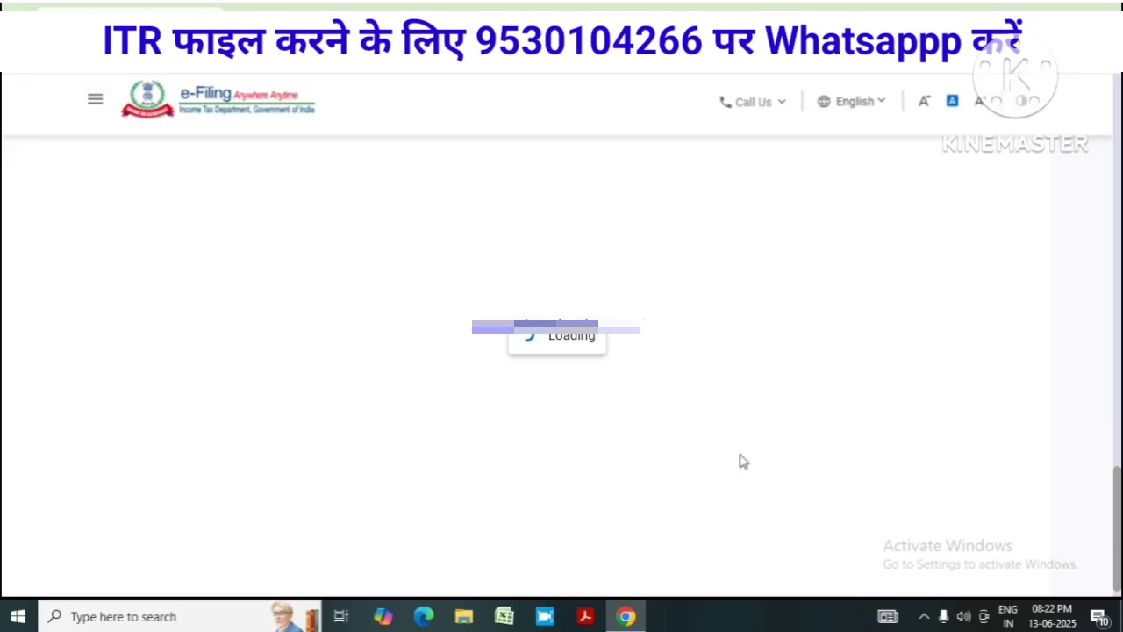
Review the Gross Total Income summary: salary chargeable ₹10,47,594 and B2 house property ₹0
{"action": "scroll", "coordinate": [757, 441], "scroll_direction": "down", "scroll_amount": 4}
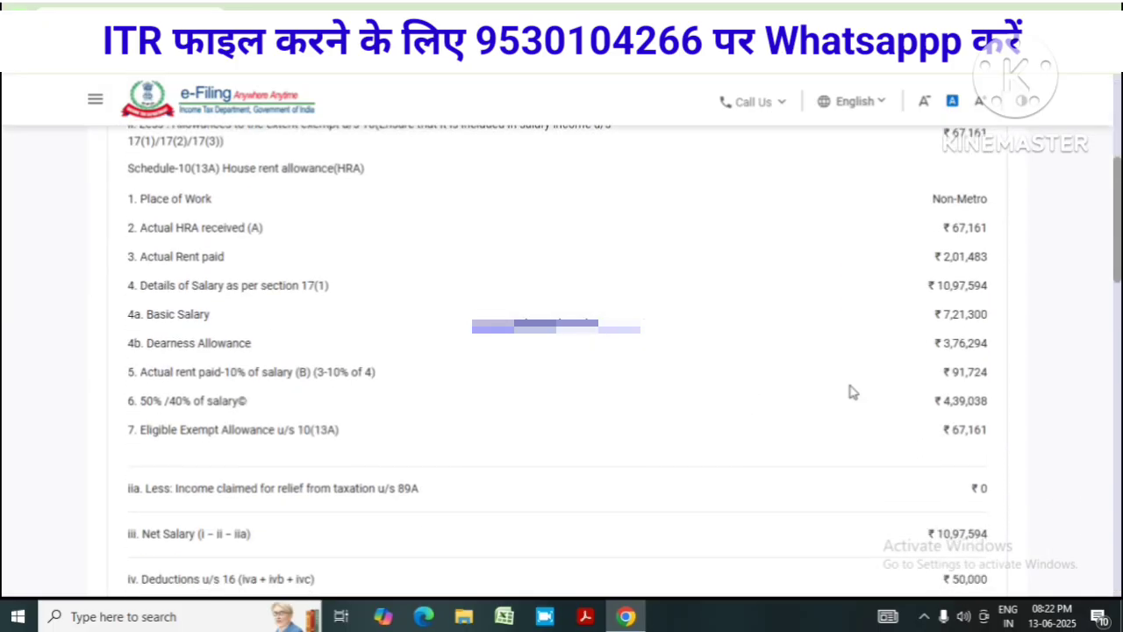
{"action": "scroll", "coordinate": [991, 263], "scroll_direction": "up", "scroll_amount": 2}
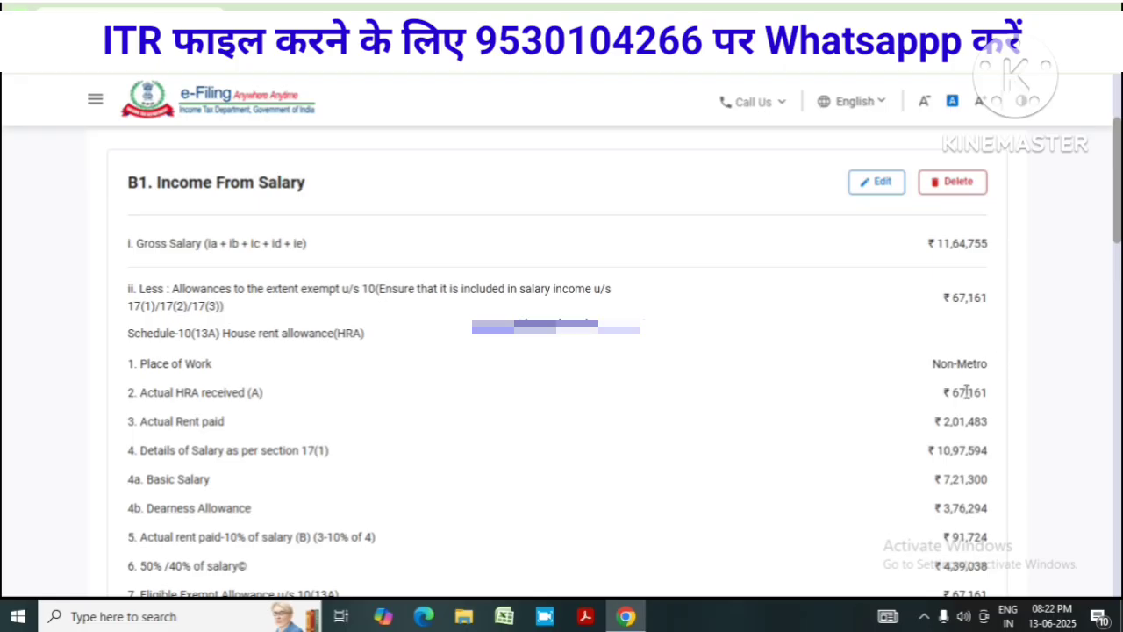
{"action": "scroll", "coordinate": [969, 393], "scroll_direction": "down", "scroll_amount": 2}
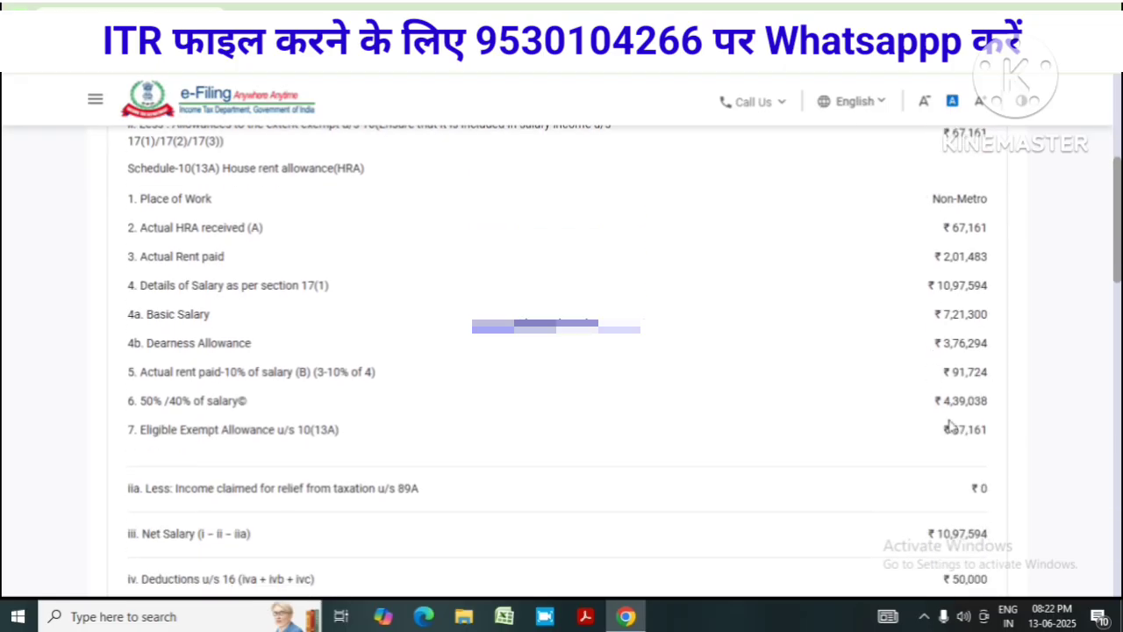
{"action": "scroll", "coordinate": [702, 454], "scroll_direction": "down", "scroll_amount": 3}
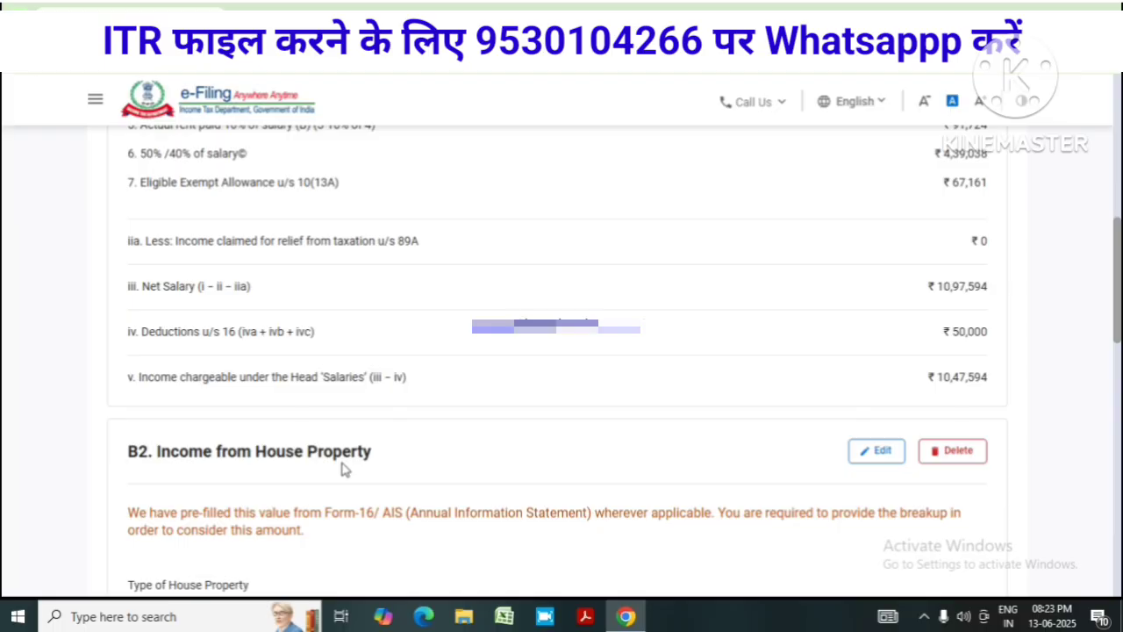
{"action": "scroll", "coordinate": [472, 443], "scroll_direction": "down", "scroll_amount": 1}
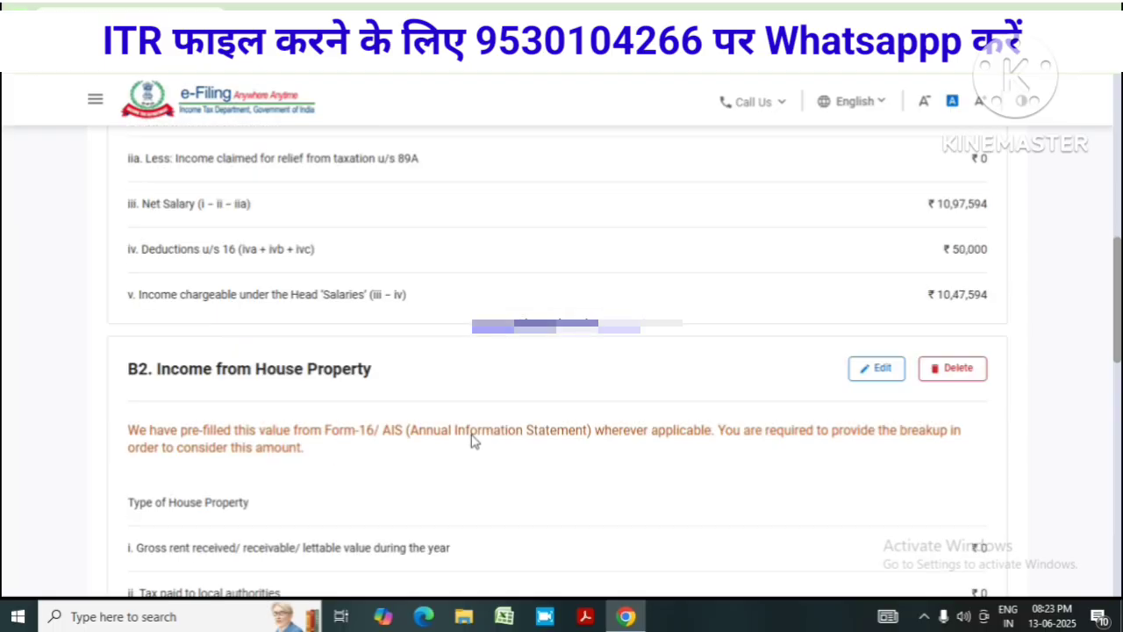
{"action": "scroll", "coordinate": [471, 441], "scroll_direction": "down", "scroll_amount": 4}
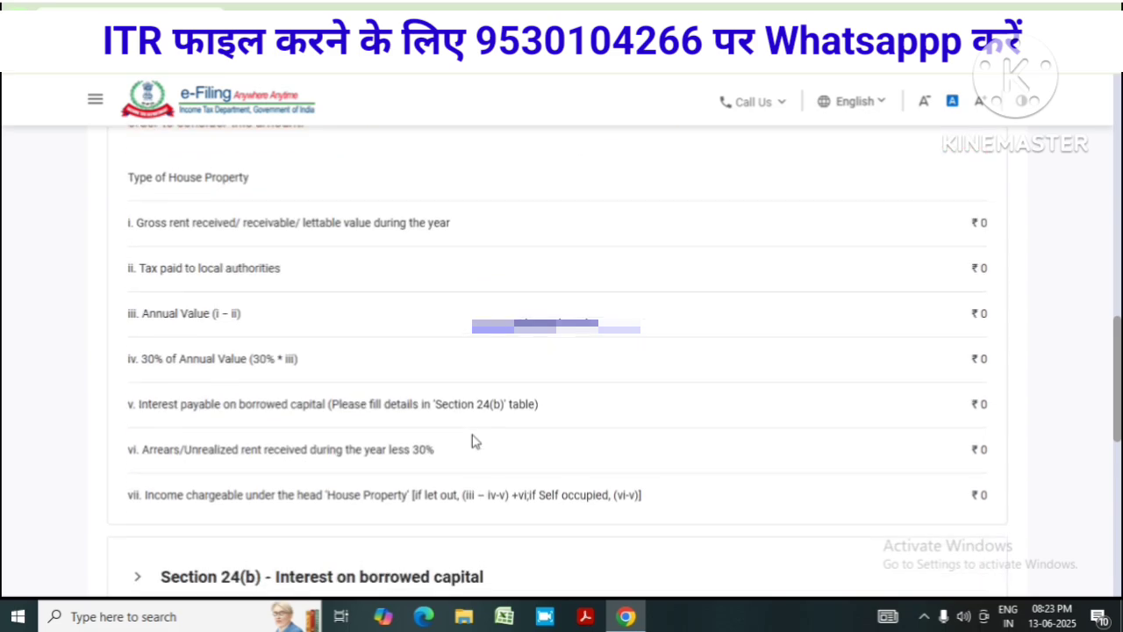
{"action": "scroll", "coordinate": [471, 441], "scroll_direction": "up", "scroll_amount": 3}
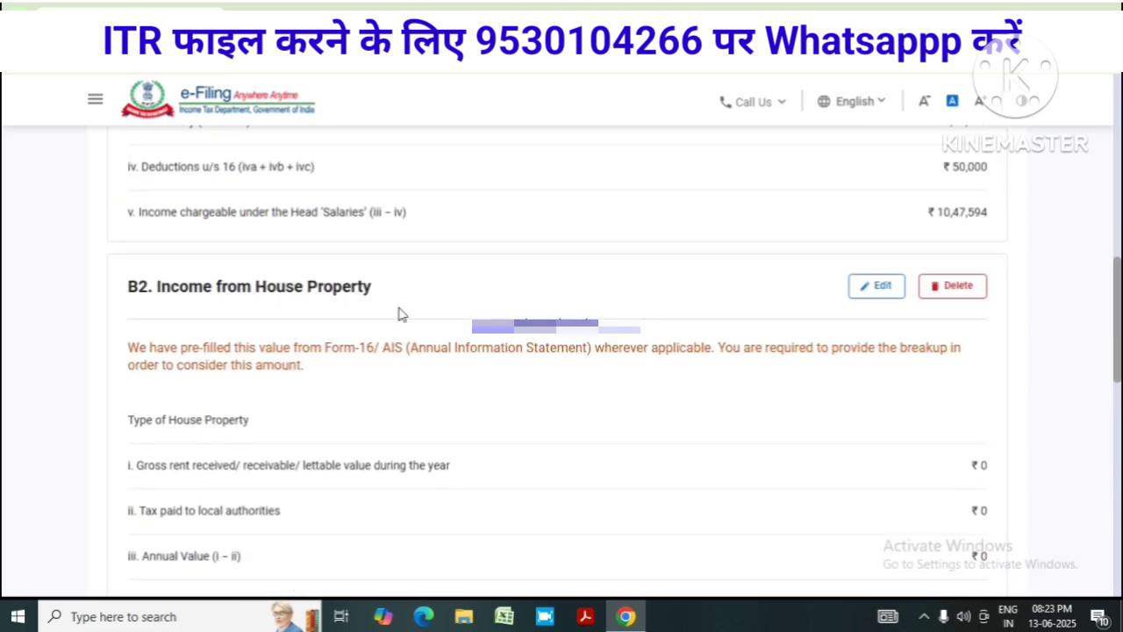
{"action": "left_click", "coordinate": [882, 290]}
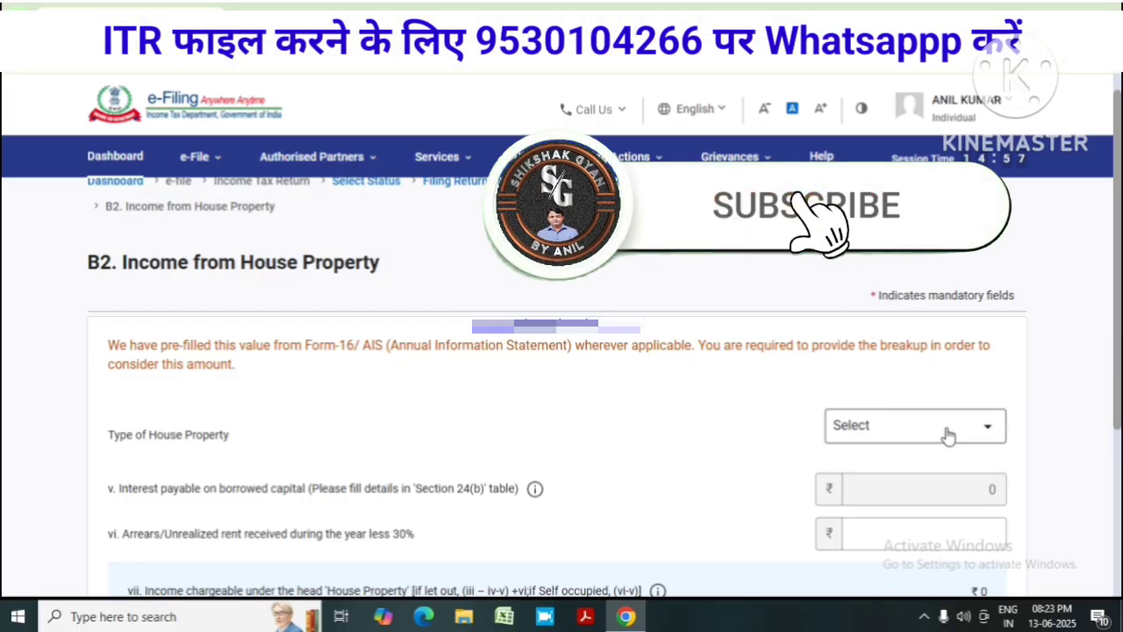
{"action": "left_click", "coordinate": [947, 430]}
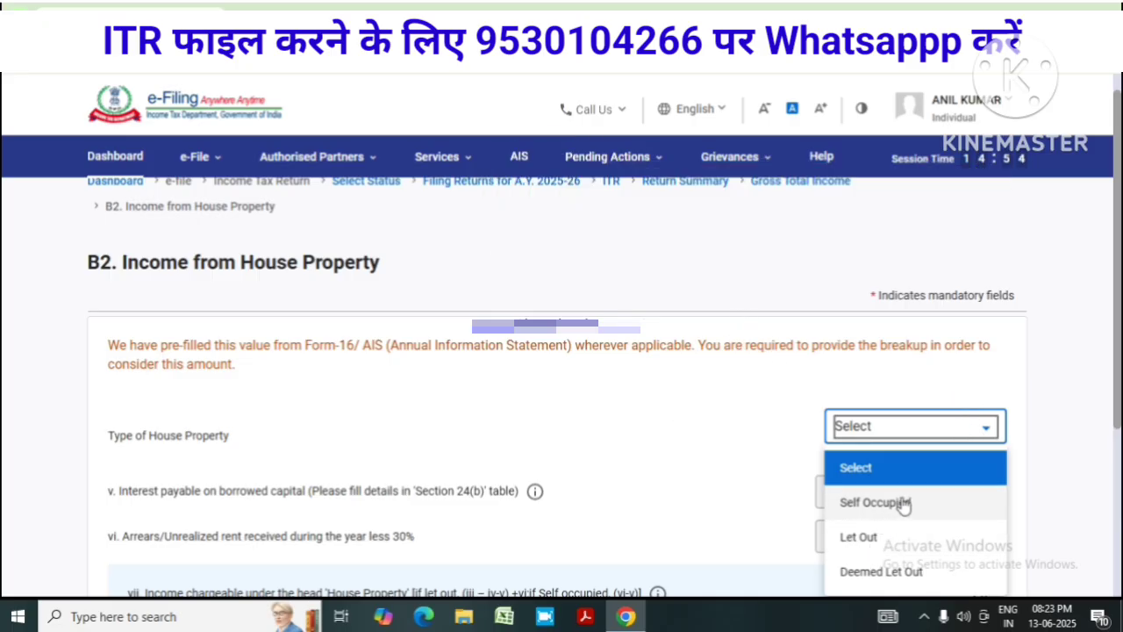
{"action": "left_click", "coordinate": [903, 504]}
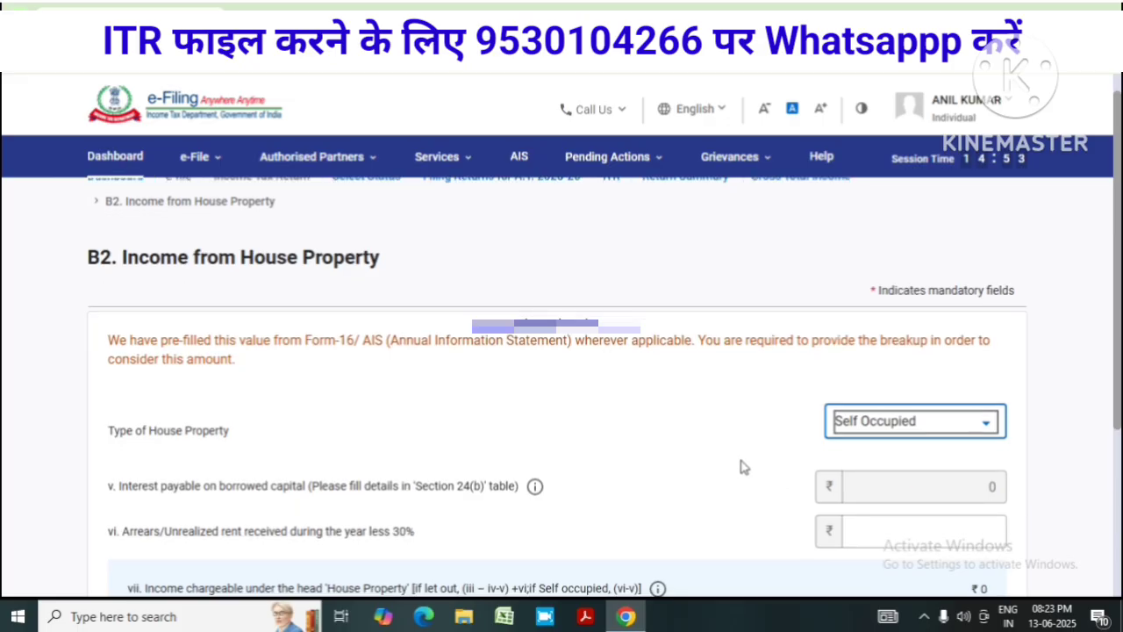
{"action": "scroll", "coordinate": [751, 447], "scroll_direction": "down", "scroll_amount": 2}
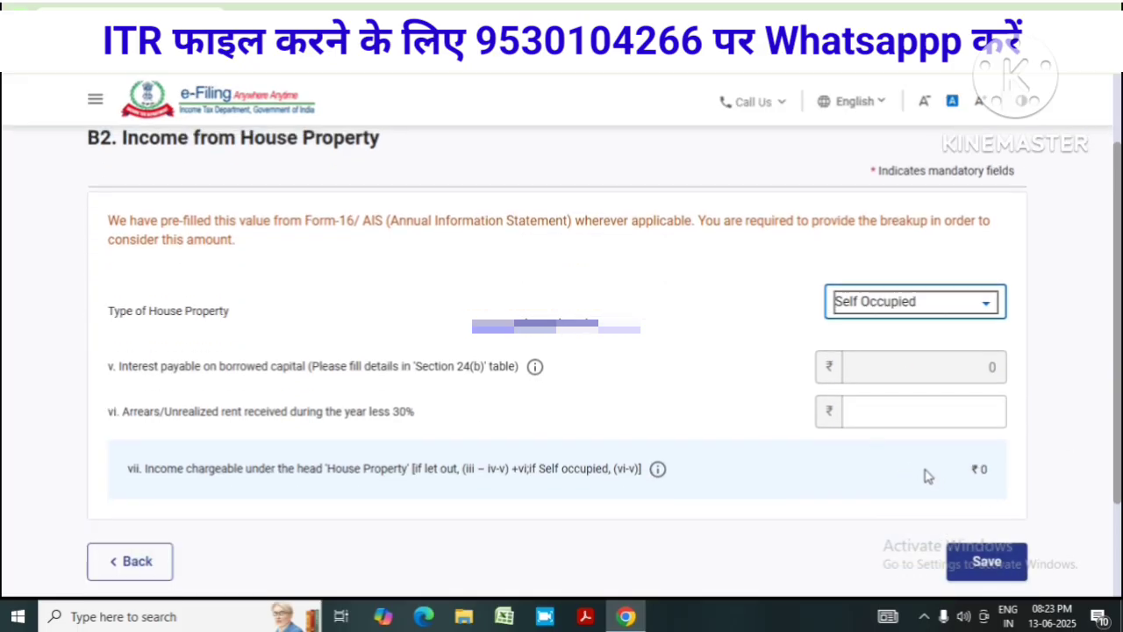
{"action": "left_click", "coordinate": [991, 561]}
{"action": "scroll", "coordinate": [672, 427], "scroll_direction": "down", "scroll_amount": 10}
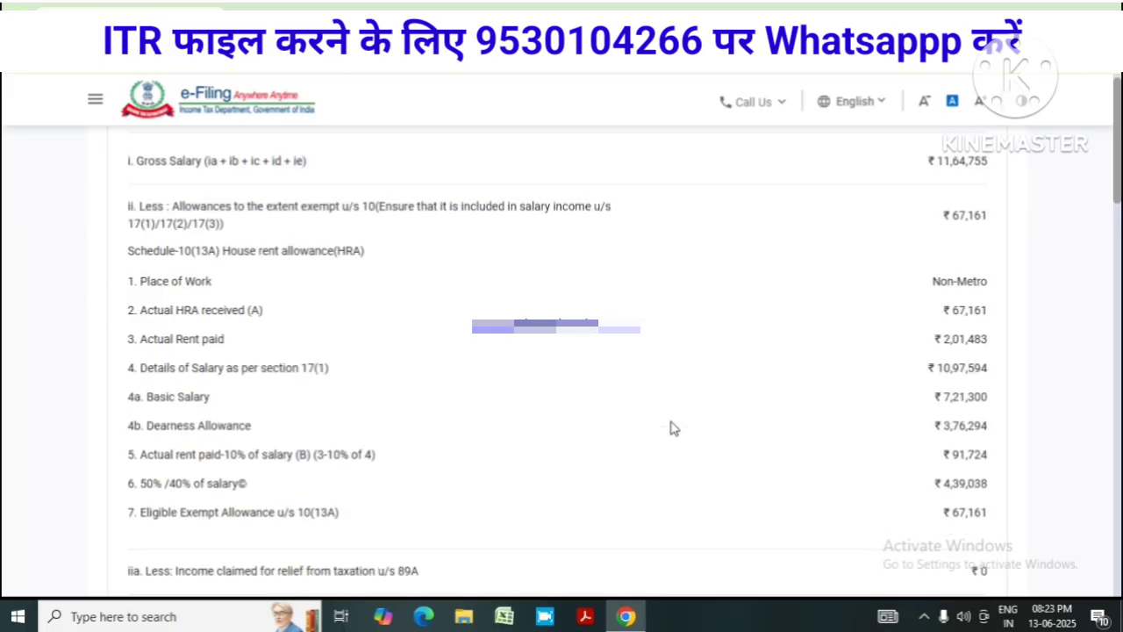
{"action": "scroll", "coordinate": [672, 427], "scroll_direction": "down", "scroll_amount": 5}
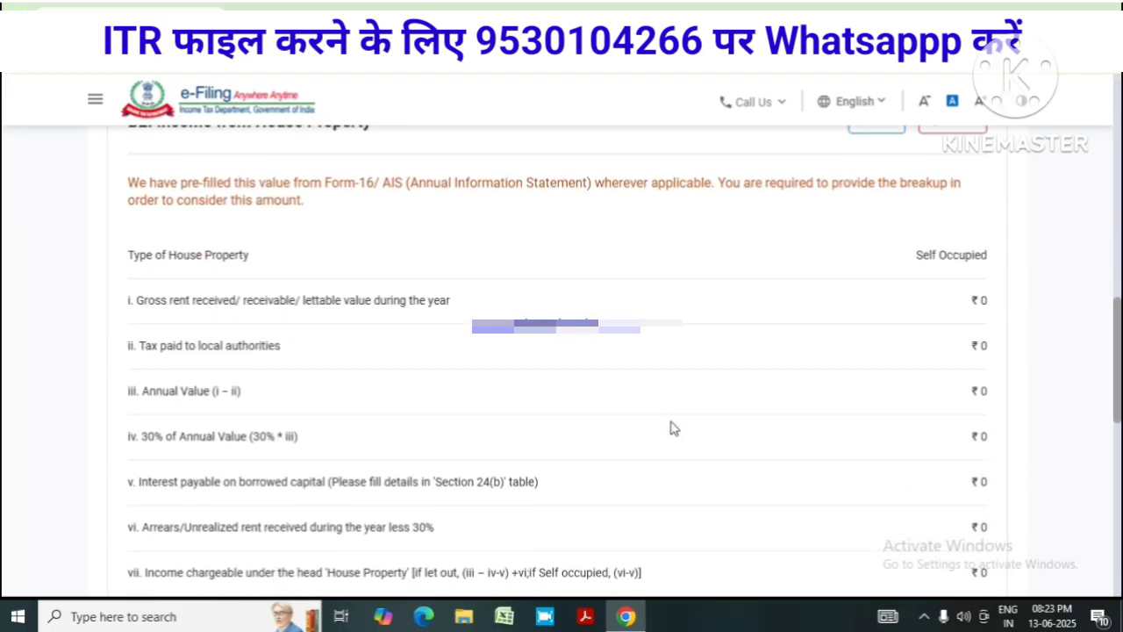
{"action": "scroll", "coordinate": [672, 427], "scroll_direction": "up", "scroll_amount": 2}
{"action": "scroll", "coordinate": [897, 363], "scroll_direction": "down", "scroll_amount": 1}
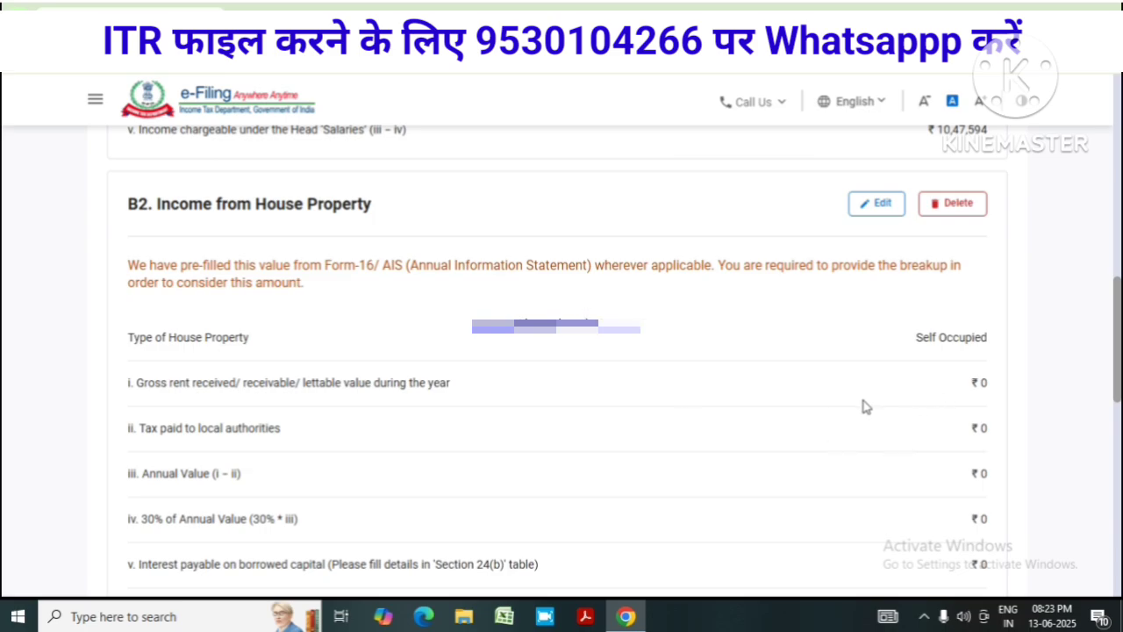
{"action": "scroll", "coordinate": [862, 404], "scroll_direction": "down", "scroll_amount": 1}
{"action": "scroll", "coordinate": [921, 447], "scroll_direction": "down", "scroll_amount": 1}
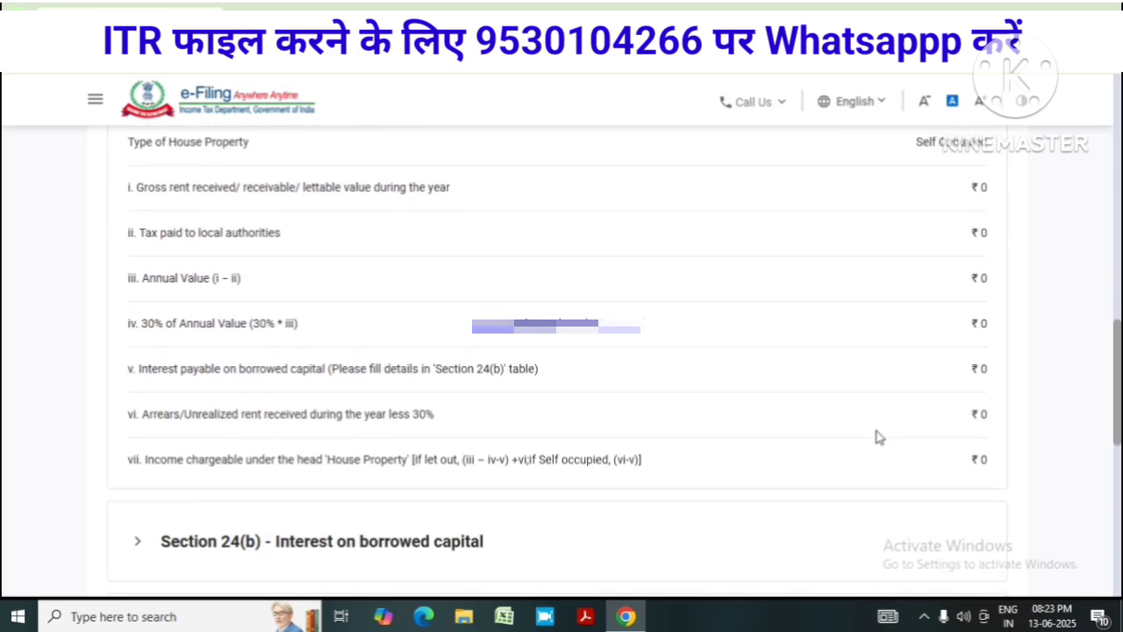
{"action": "scroll", "coordinate": [877, 434], "scroll_direction": "down", "scroll_amount": 1}
{"action": "scroll", "coordinate": [952, 353], "scroll_direction": "up", "scroll_amount": 3}
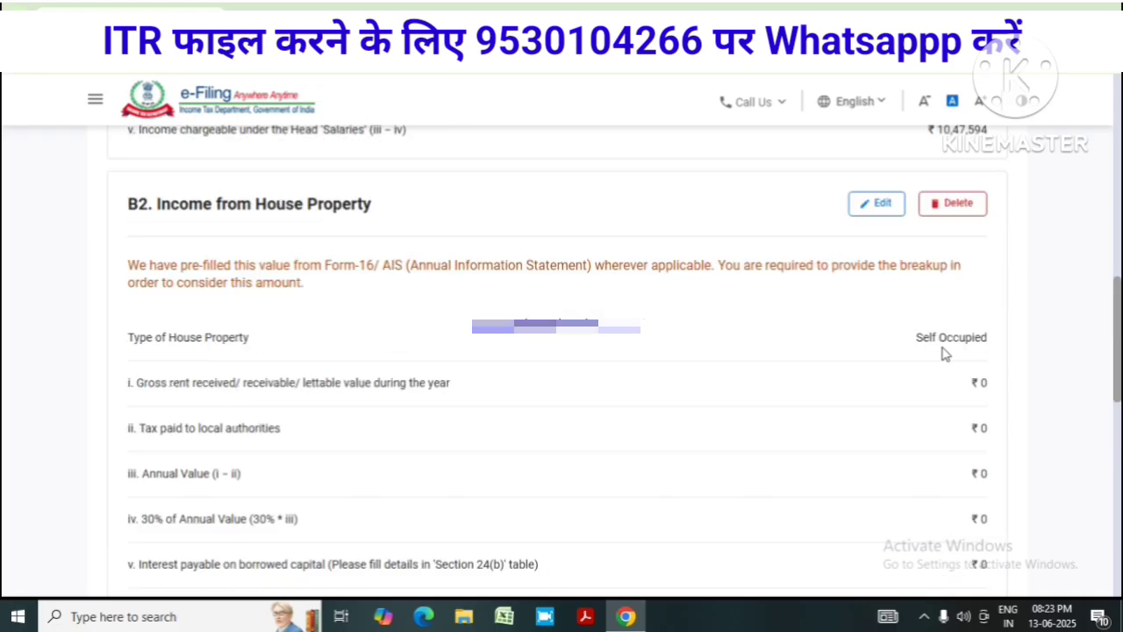
{"action": "scroll", "coordinate": [943, 353], "scroll_direction": "down", "scroll_amount": 5}
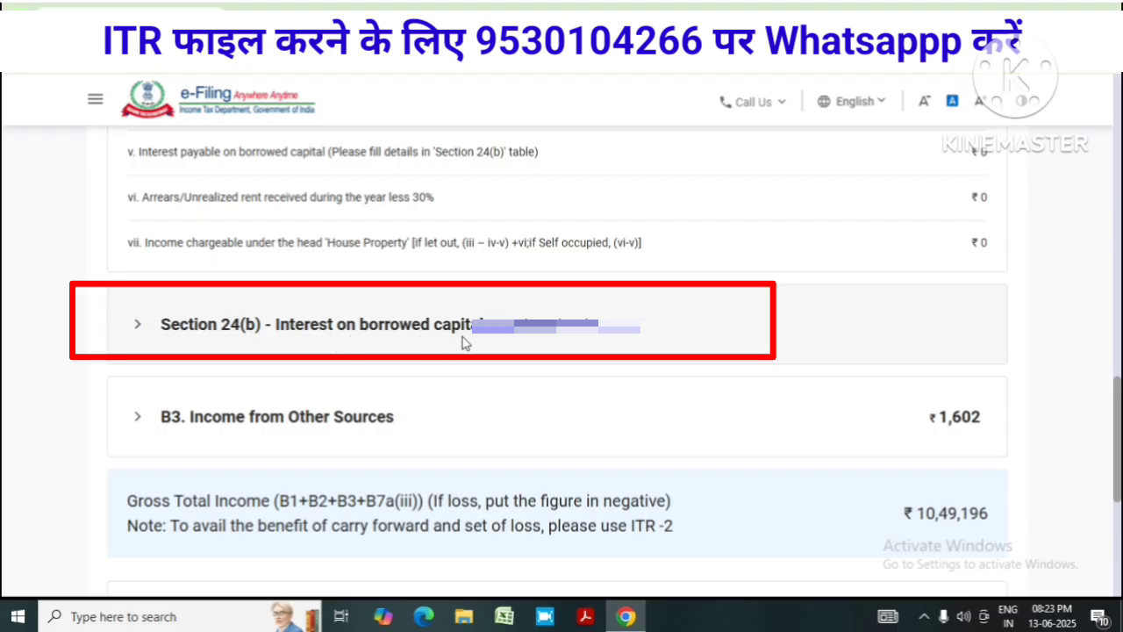
Add a Section 24(b) home loan entry from a Bank, with bank of baroda as the lender
{"action": "left_click", "coordinate": [169, 335]}
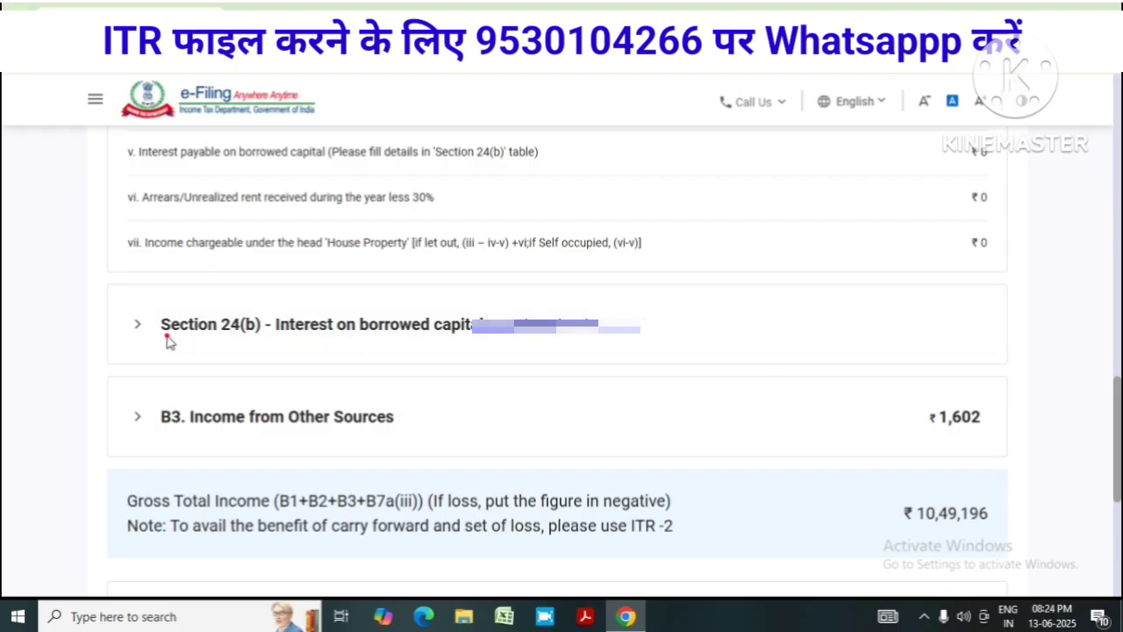
{"action": "scroll", "coordinate": [646, 349], "scroll_direction": "down", "scroll_amount": 2}
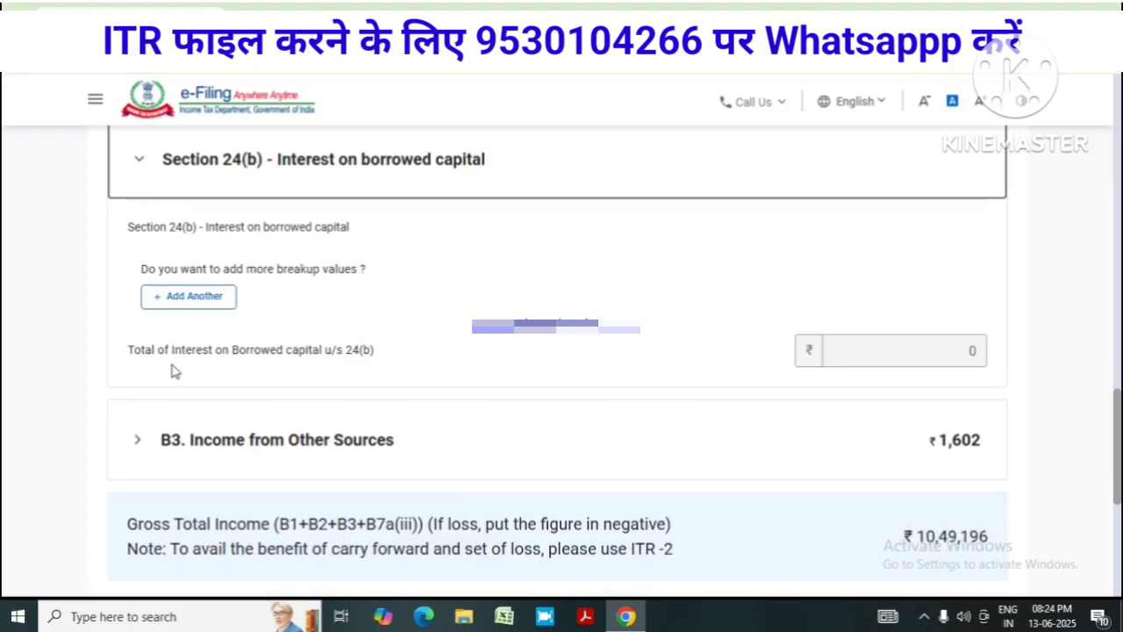
{"action": "left_click", "coordinate": [204, 307]}
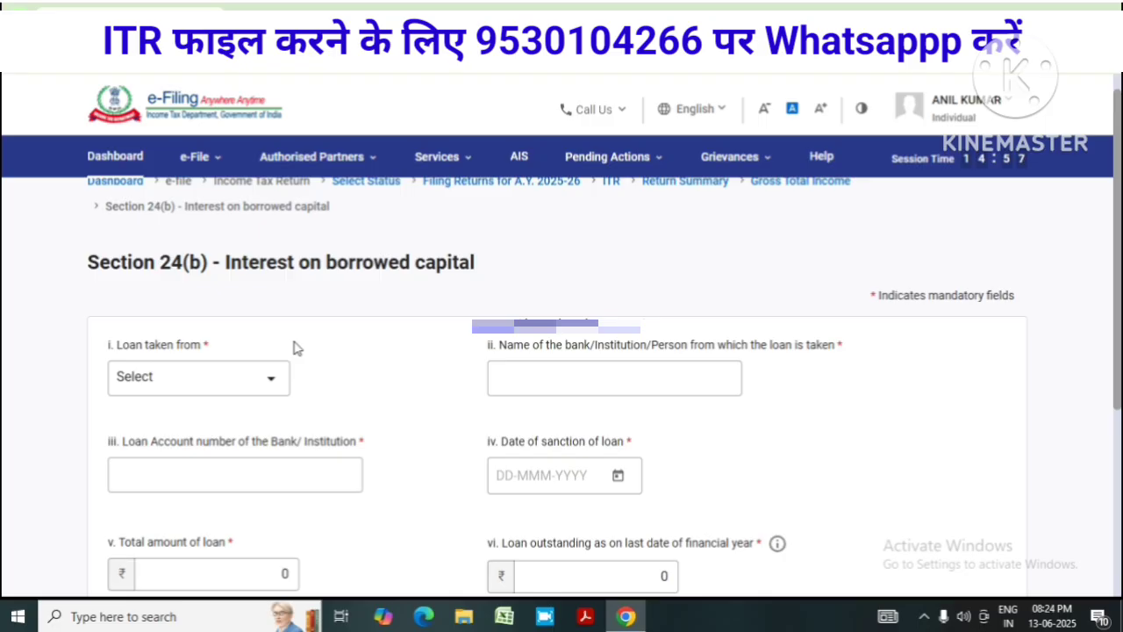
{"action": "left_click", "coordinate": [268, 386]}
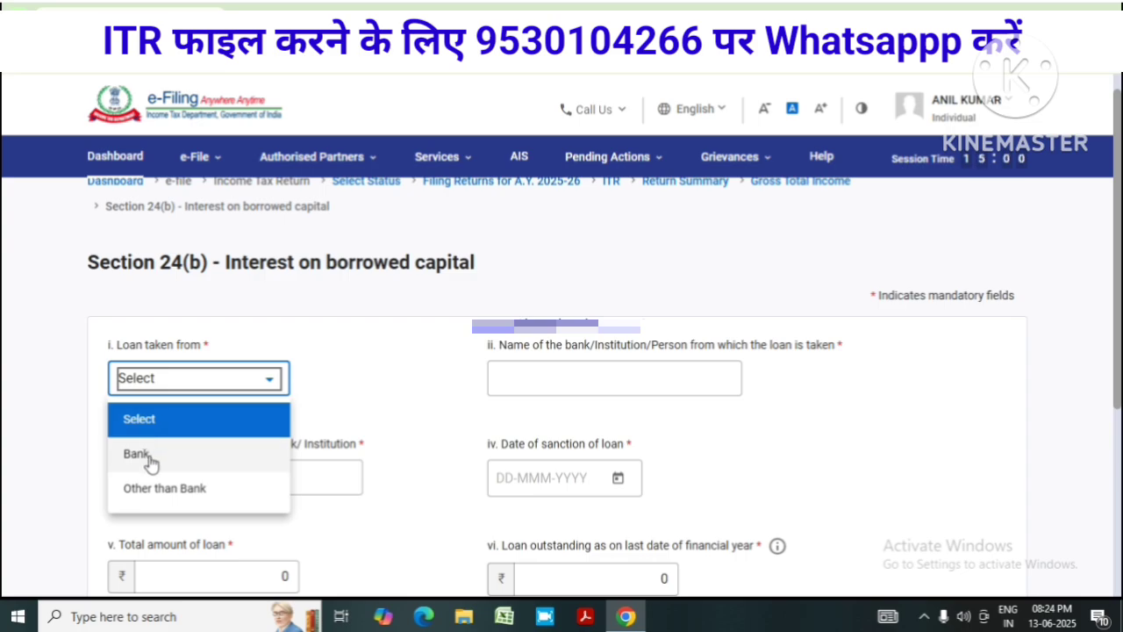
{"action": "left_click", "coordinate": [148, 455]}
{"action": "left_click", "coordinate": [634, 381]}
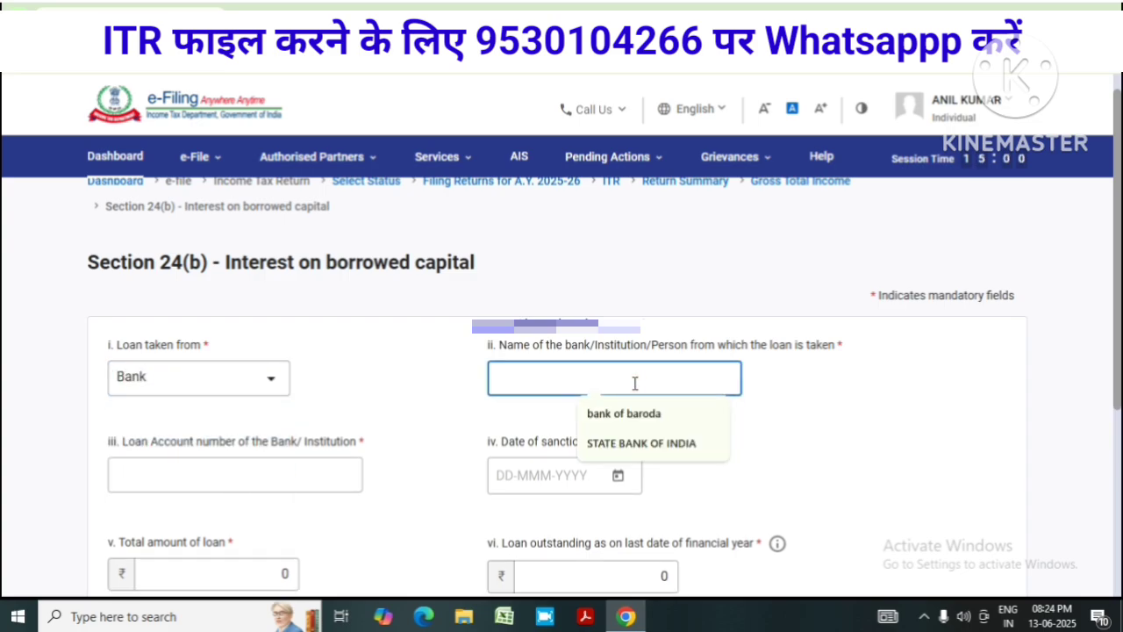
{"action": "left_click", "coordinate": [629, 413]}
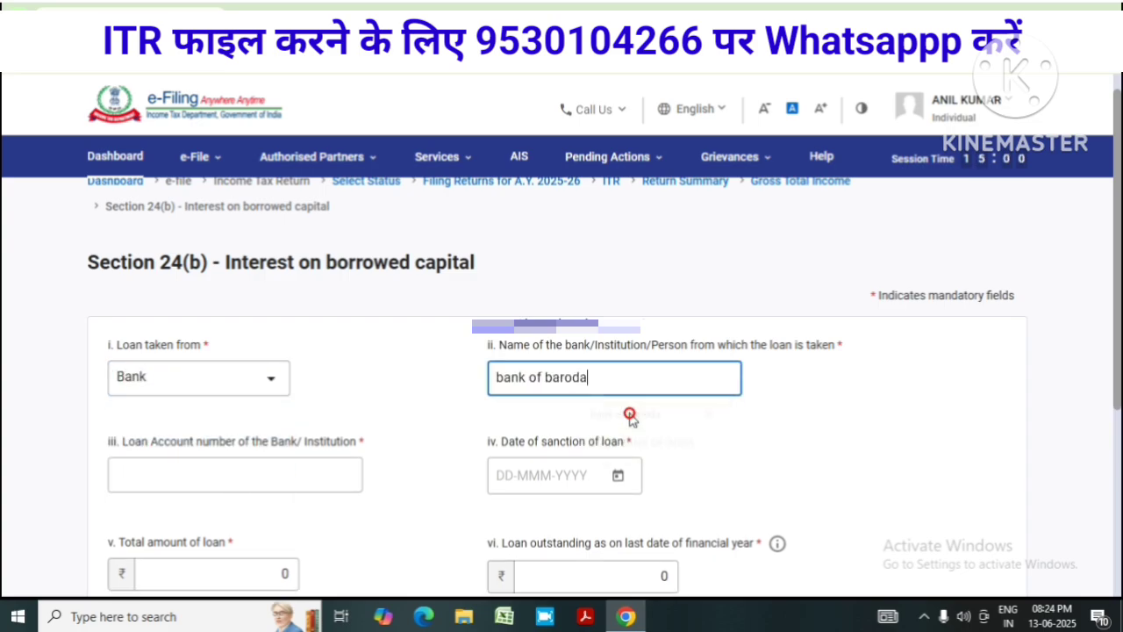
Enter the loan account number and set the sanction date to 20-Apr-2019
{"action": "left_click", "coordinate": [209, 474]}
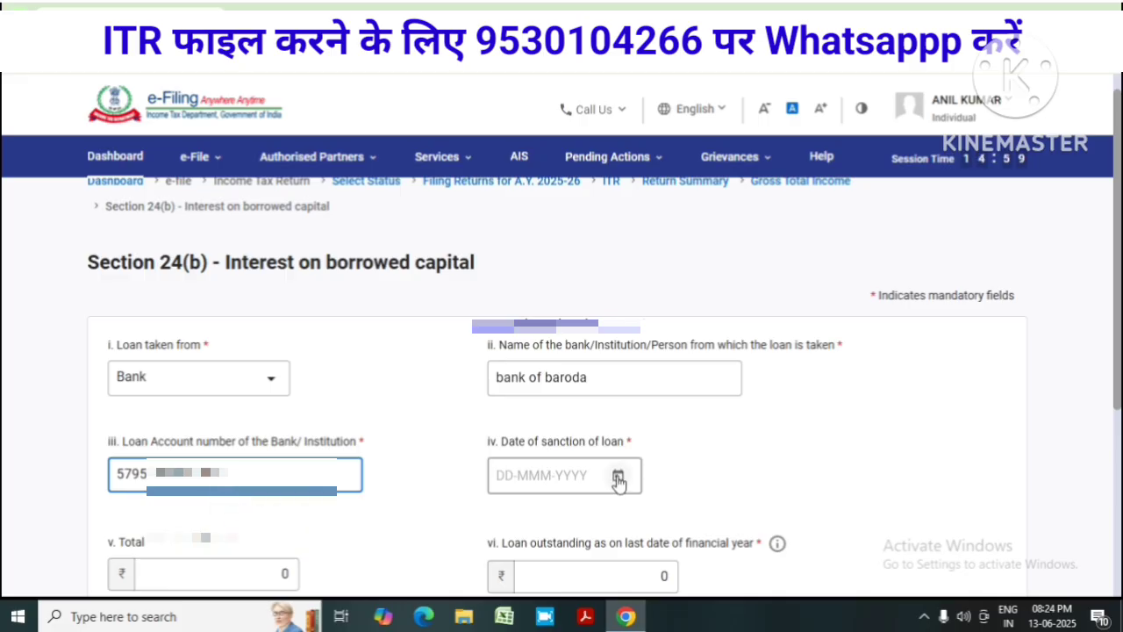
{"action": "left_click", "coordinate": [618, 477]}
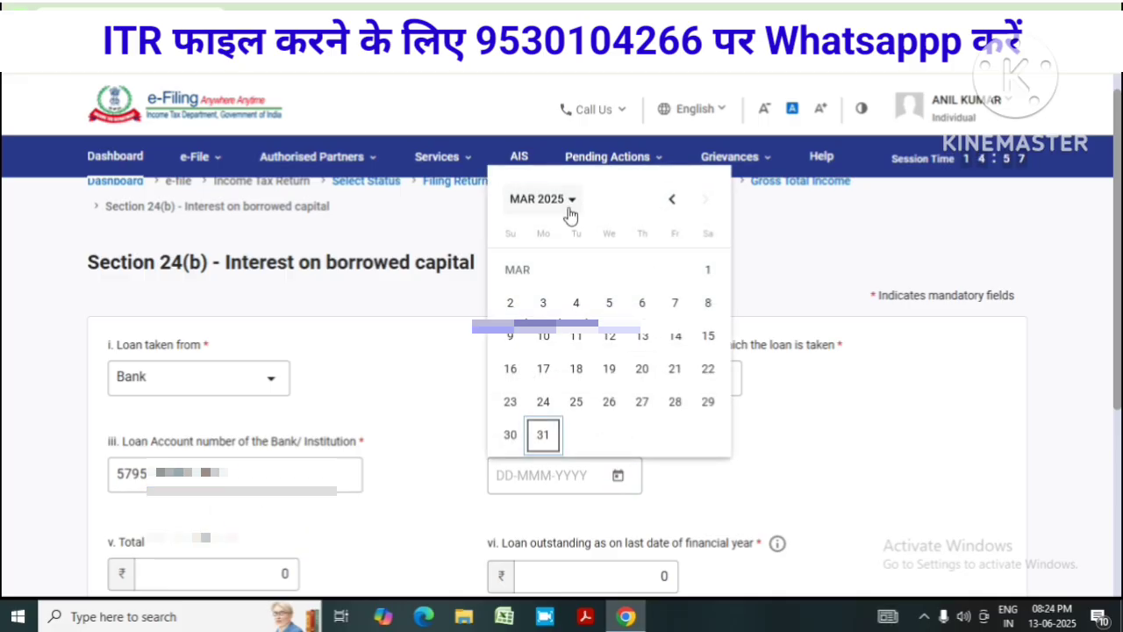
{"action": "left_click", "coordinate": [568, 204]}
{"action": "left_click", "coordinate": [586, 393]}
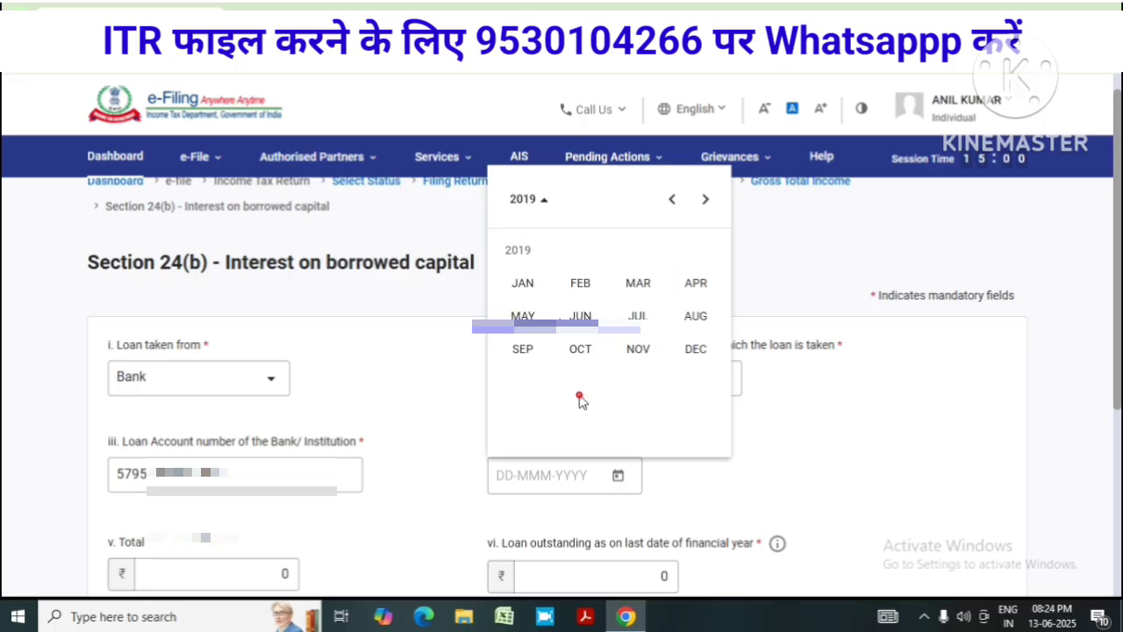
{"action": "left_click", "coordinate": [690, 286]}
{"action": "left_click", "coordinate": [707, 370]}
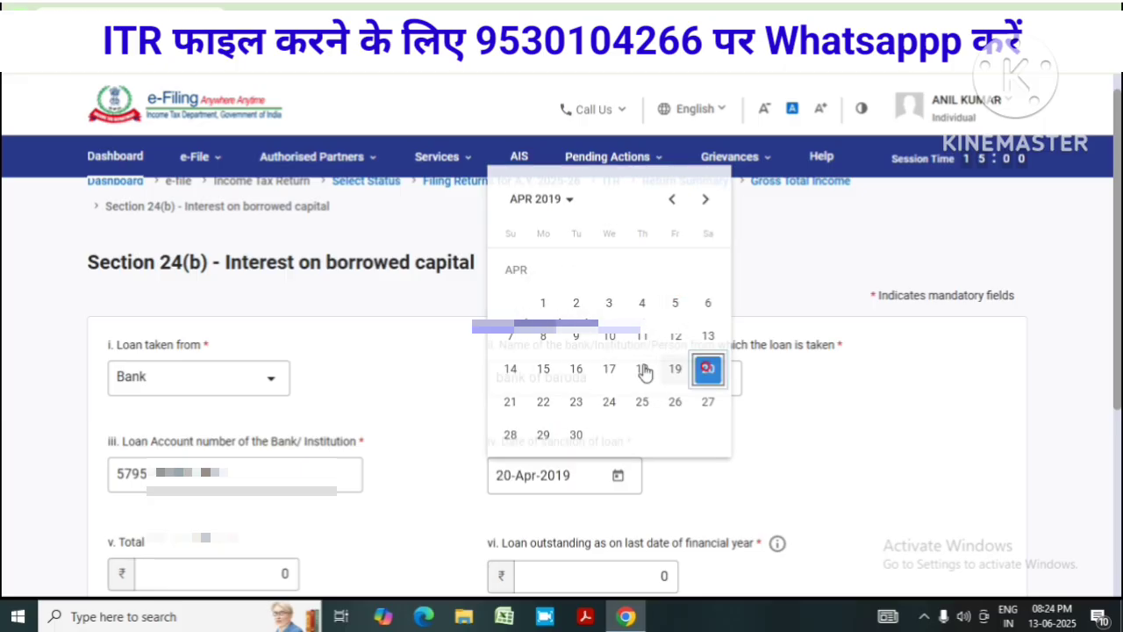
{"action": "scroll", "coordinate": [746, 389], "scroll_direction": "down", "scroll_amount": 3}
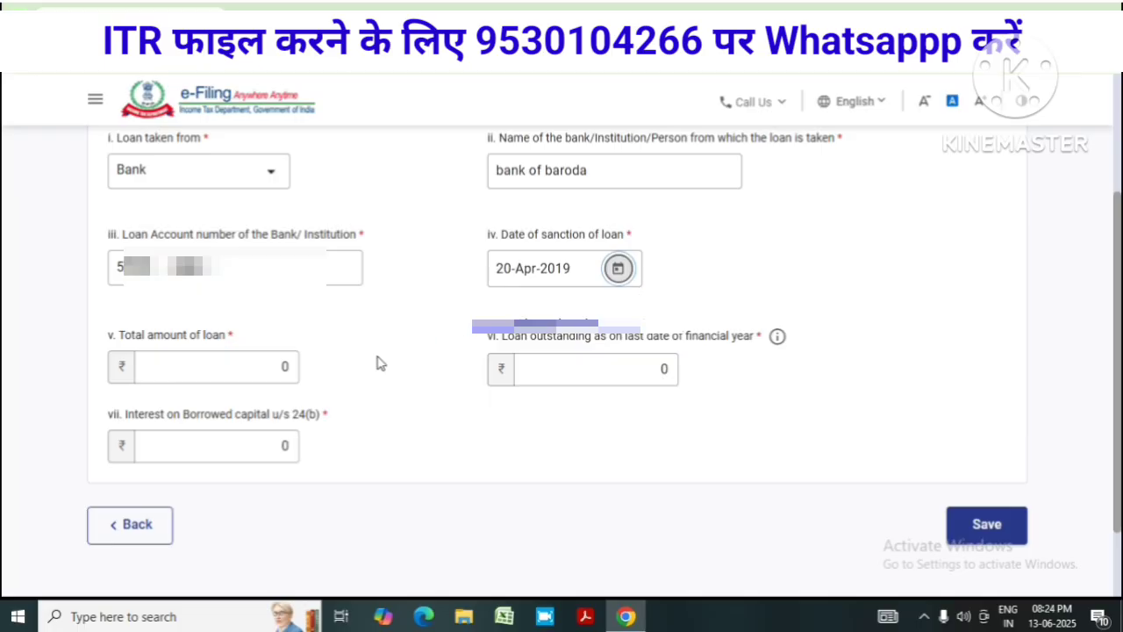
Enter total loan 2100000, outstanding 1426651 and interest 200000, then save the loan
{"action": "left_click", "coordinate": [279, 369]}
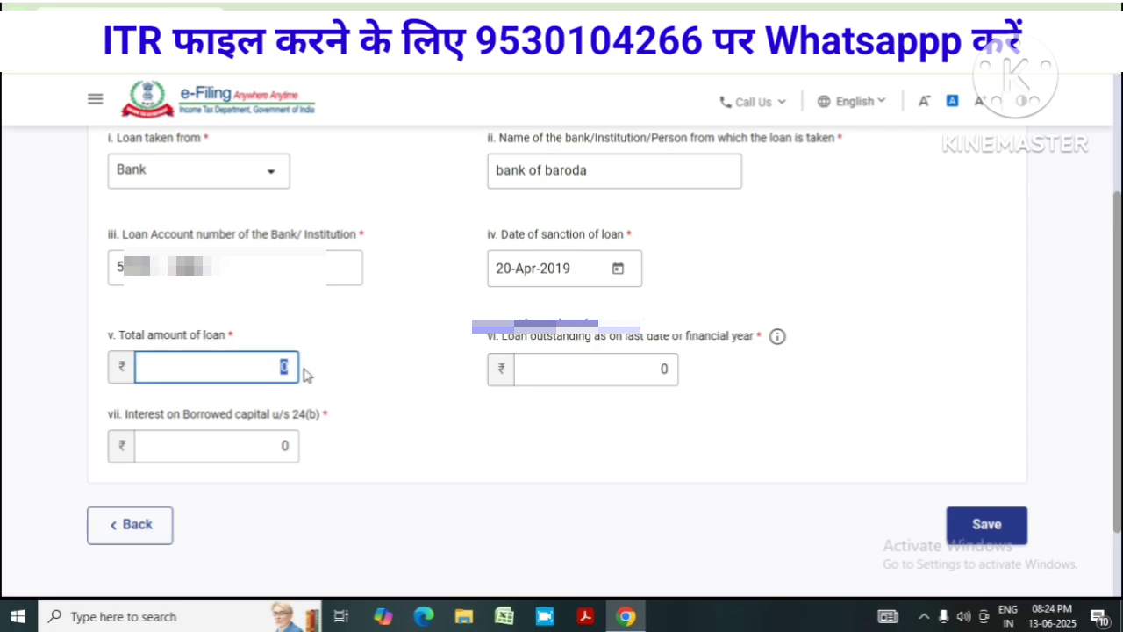
{"action": "type", "text": "2100000"}
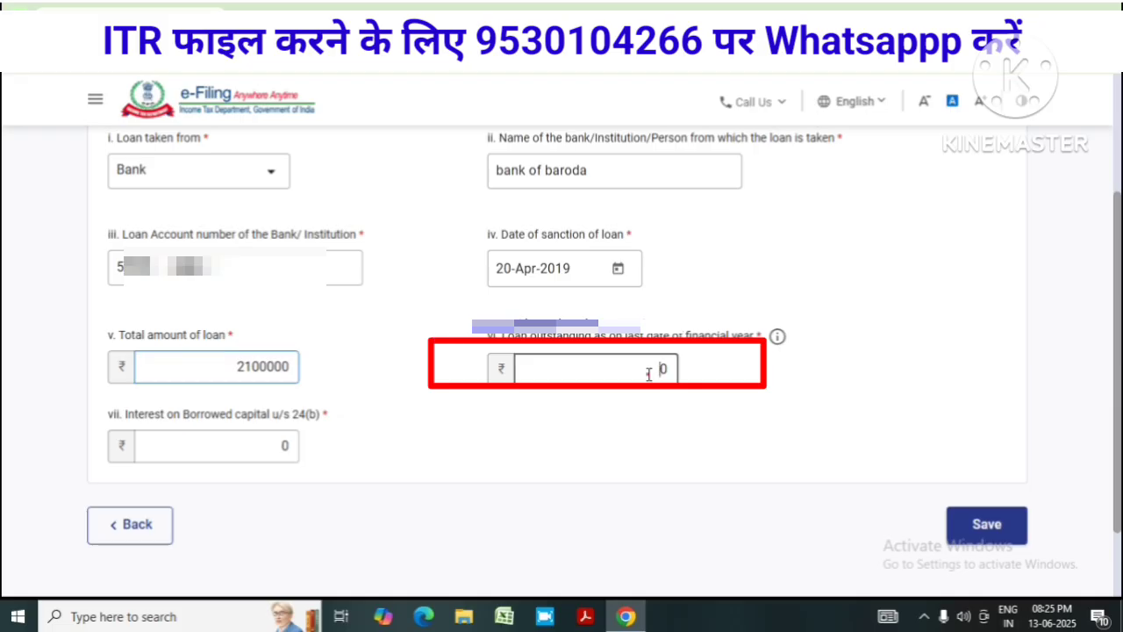
{"action": "left_click", "coordinate": [649, 372]}
{"action": "type", "text": "14"}
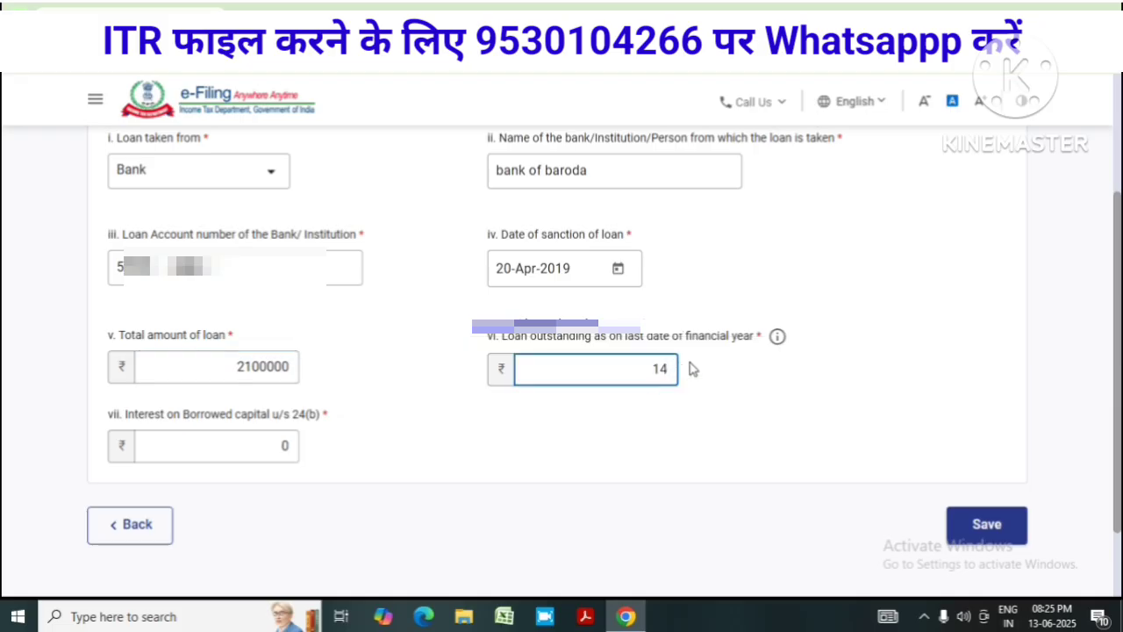
{"action": "type", "text": "26651"}
{"action": "left_click", "coordinate": [285, 445]}
{"action": "double_click", "coordinate": [286, 445]}
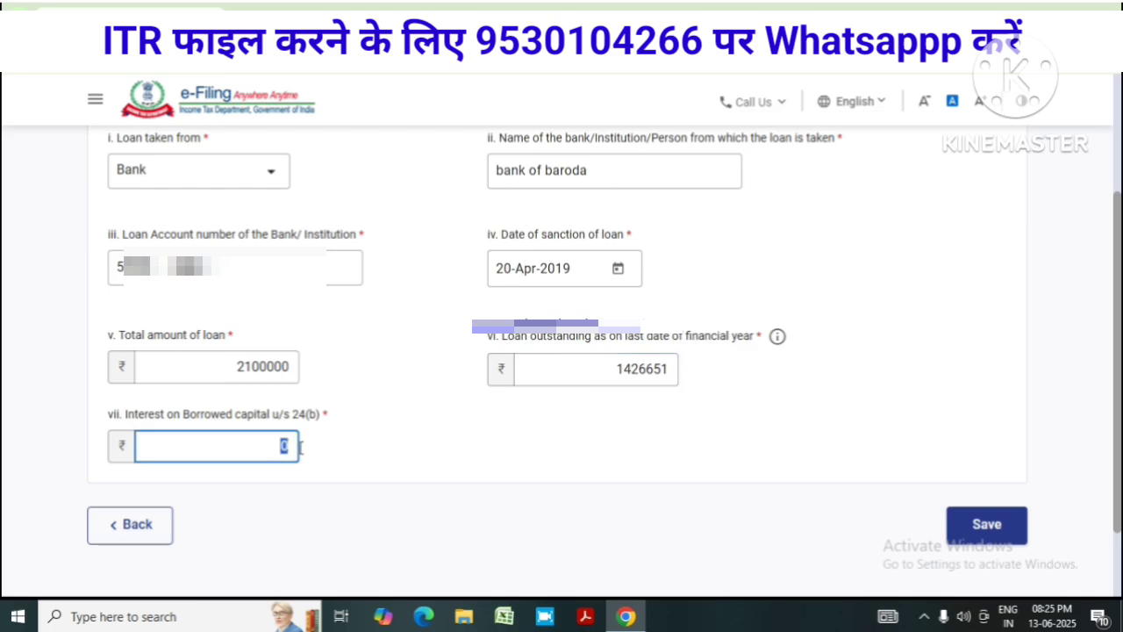
{"action": "type", "text": "20000"}
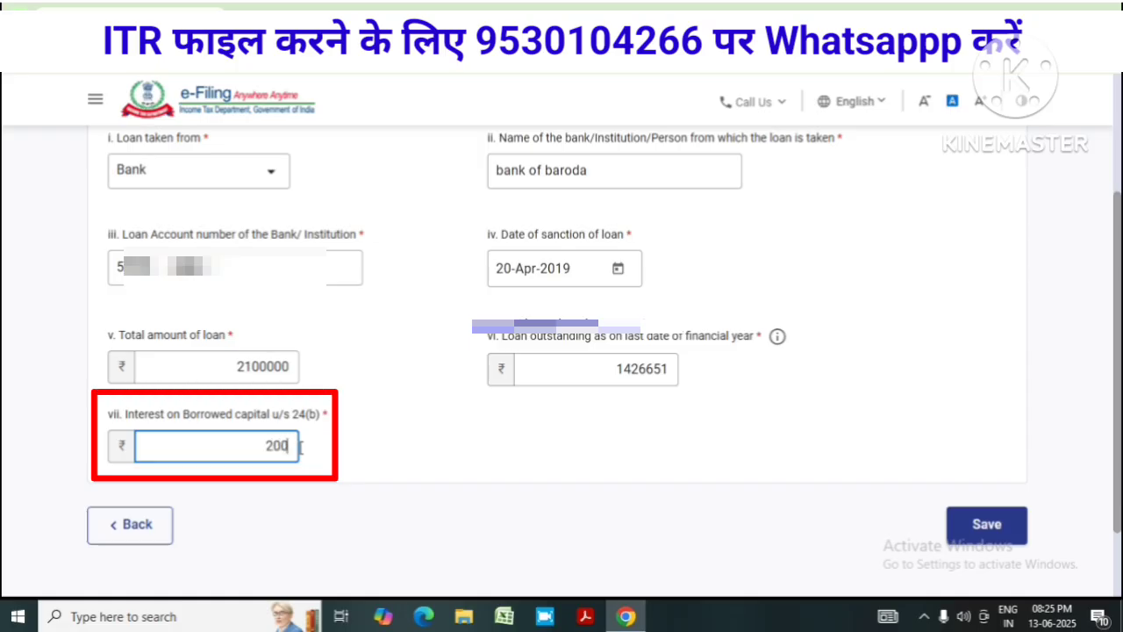
{"action": "type", "text": "0"}
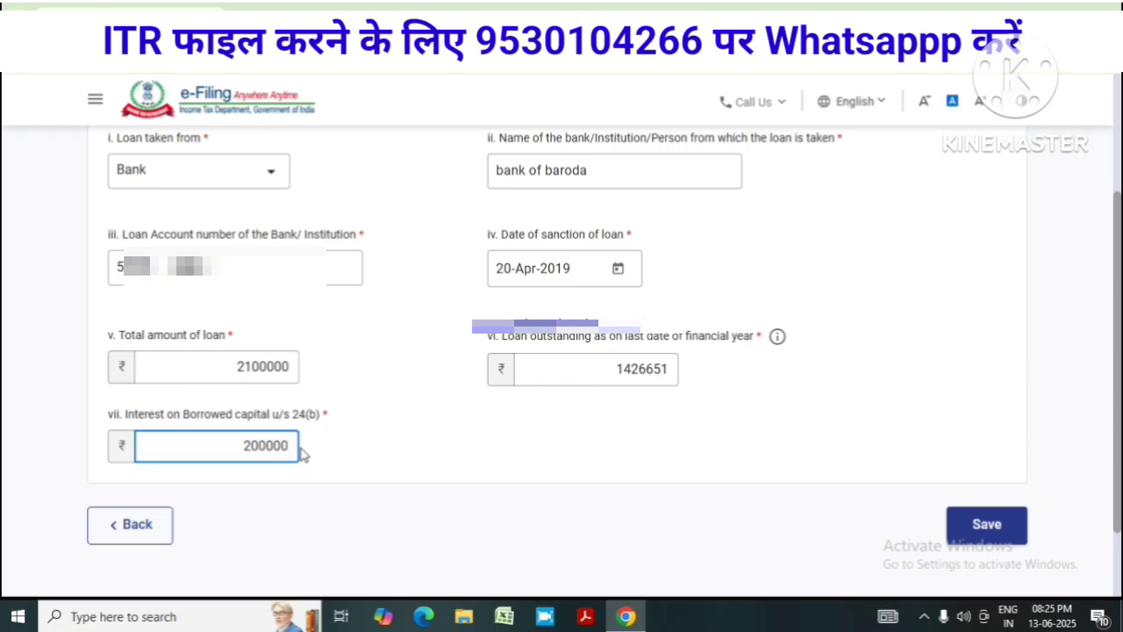
{"action": "left_click", "coordinate": [1010, 532]}
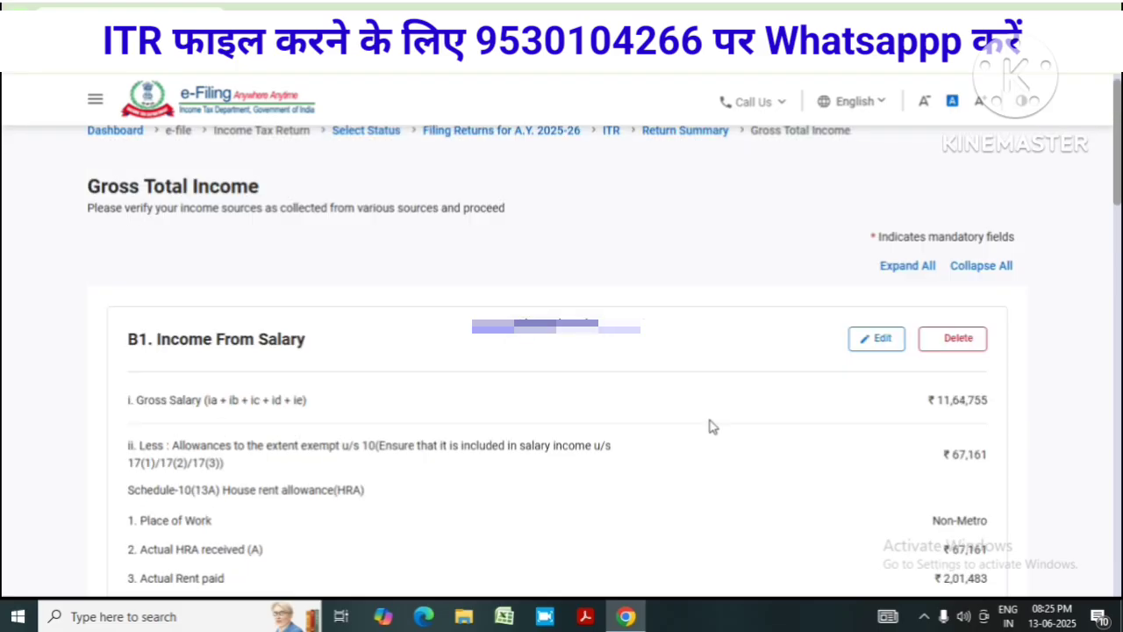
Review House Property at ₹-2,00,000 and Gross Total Income ₹8,49,196, then expand B3 Income from Other Sources
{"action": "scroll", "coordinate": [759, 423], "scroll_direction": "down", "scroll_amount": 1}
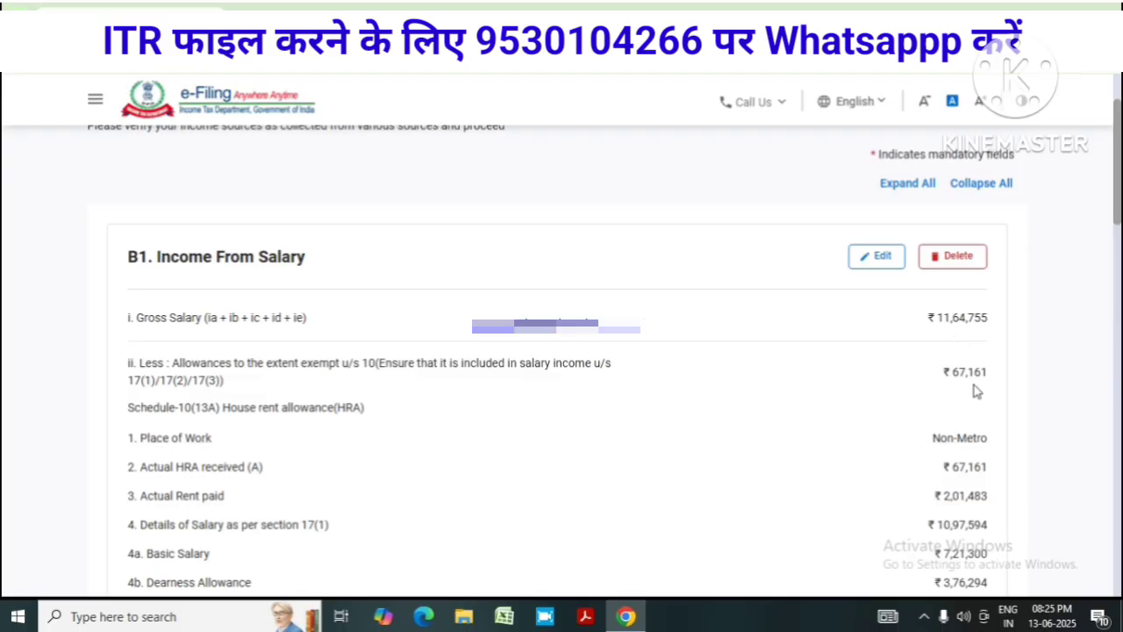
{"action": "scroll", "coordinate": [917, 275], "scroll_direction": "down", "scroll_amount": 3}
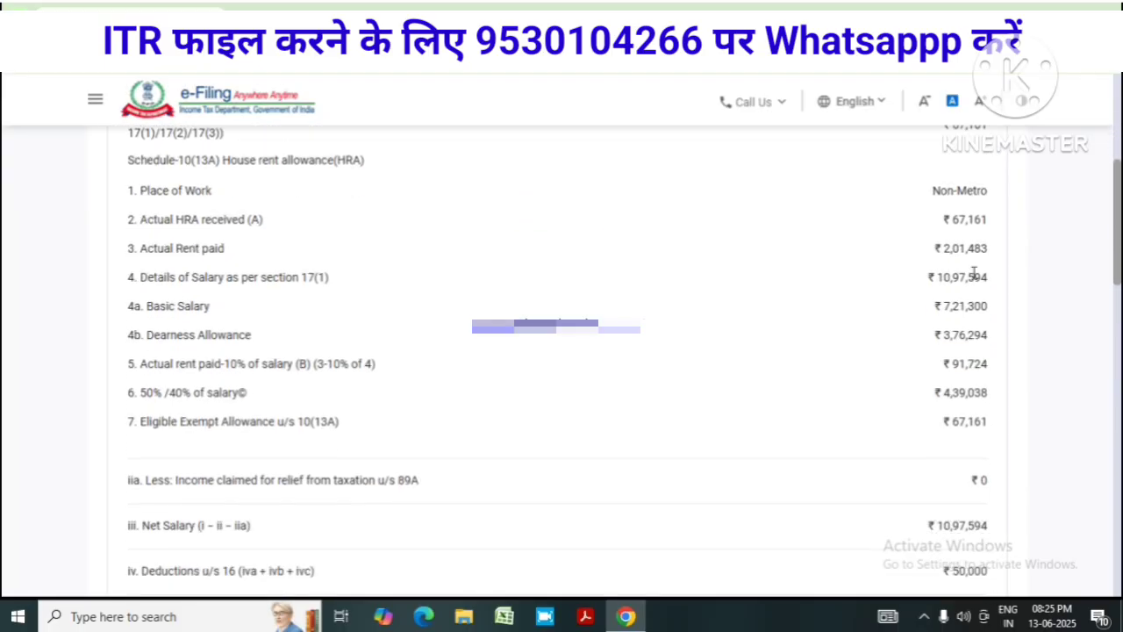
{"action": "scroll", "coordinate": [922, 471], "scroll_direction": "down", "scroll_amount": 2}
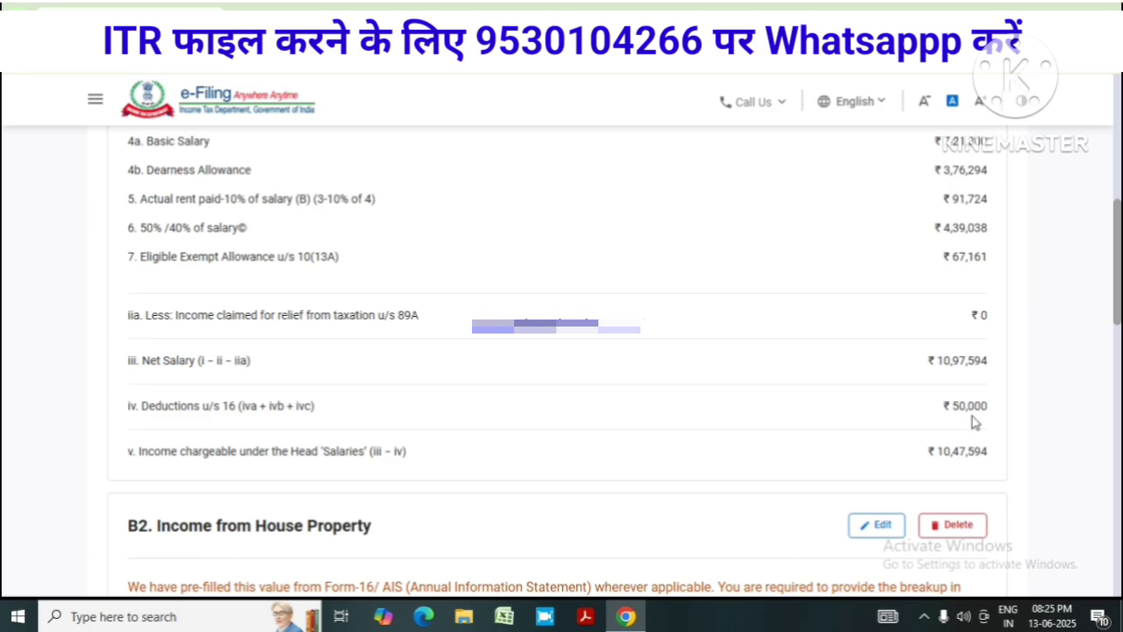
{"action": "scroll", "coordinate": [957, 434], "scroll_direction": "down", "scroll_amount": 5}
{"action": "scroll", "coordinate": [960, 441], "scroll_direction": "down", "scroll_amount": 2}
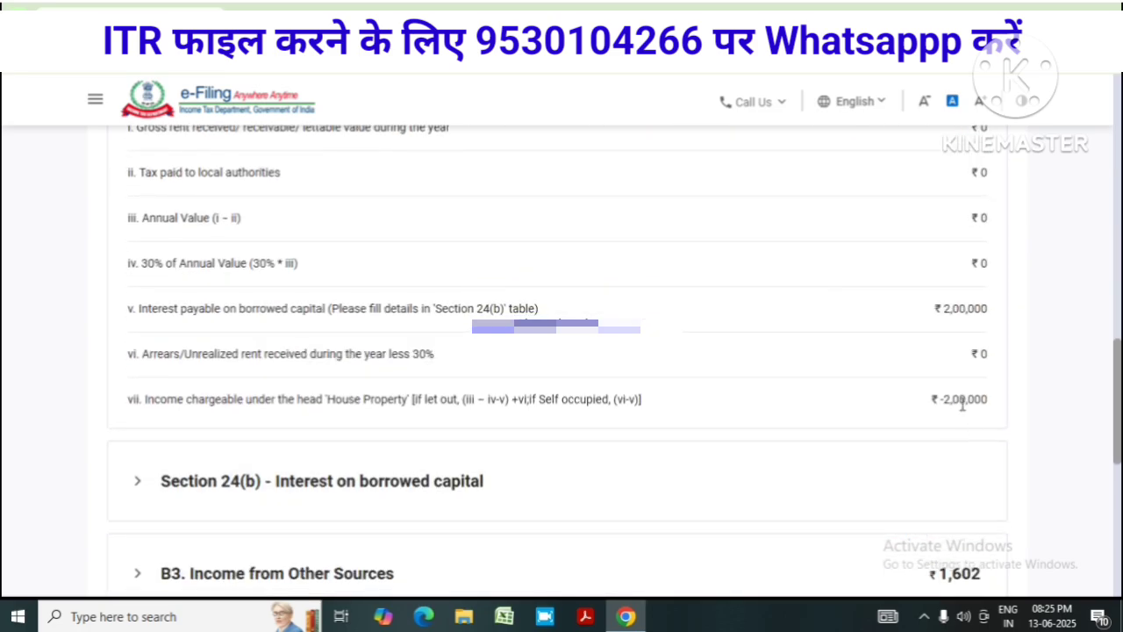
{"action": "scroll", "coordinate": [501, 425], "scroll_direction": "down", "scroll_amount": 2}
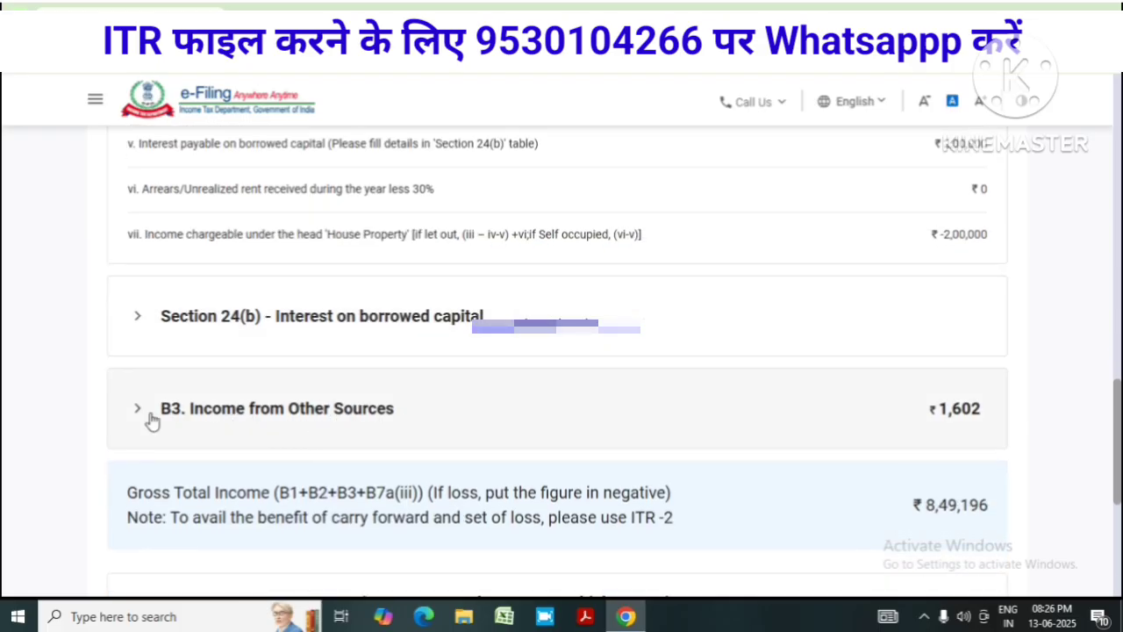
{"action": "left_click", "coordinate": [151, 419]}
{"action": "scroll", "coordinate": [609, 429], "scroll_direction": "down", "scroll_amount": 3}
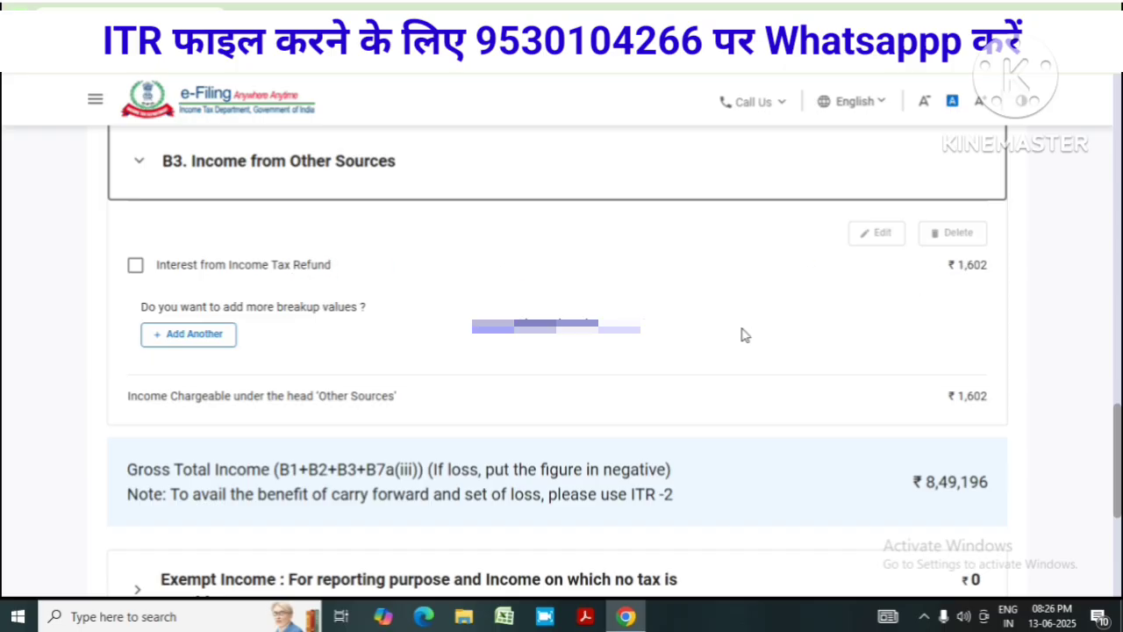
{"action": "scroll", "coordinate": [711, 389], "scroll_direction": "down", "scroll_amount": 1}
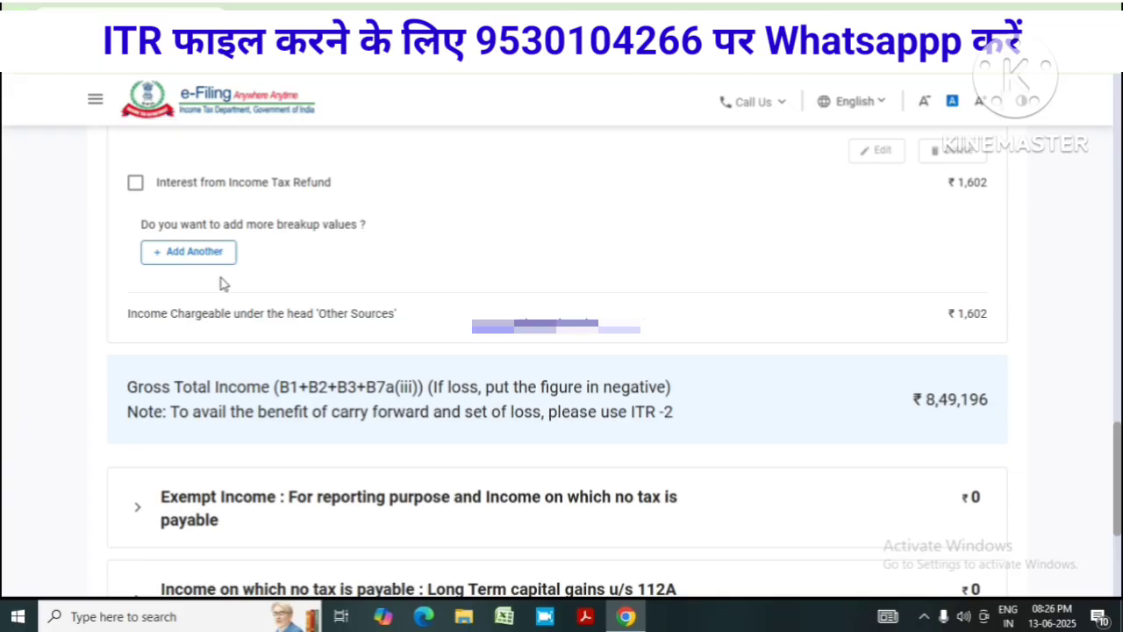
Add an Interest from Saving Bank Account entry of ₹5000 under other sources and save it
{"action": "left_click", "coordinate": [195, 253]}
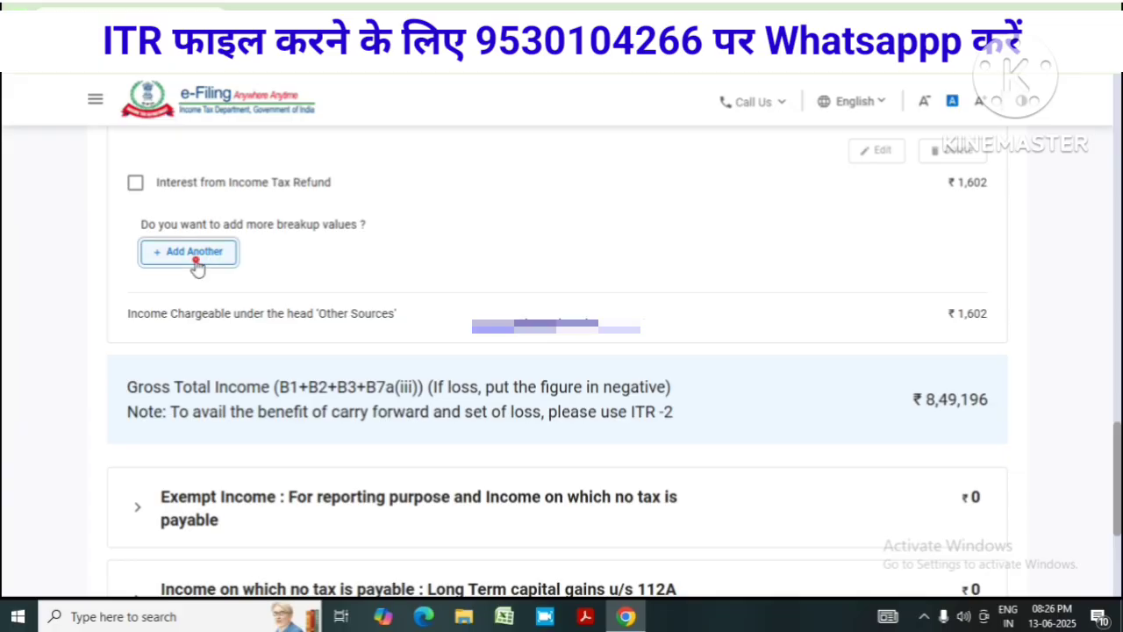
{"action": "left_click", "coordinate": [271, 386]}
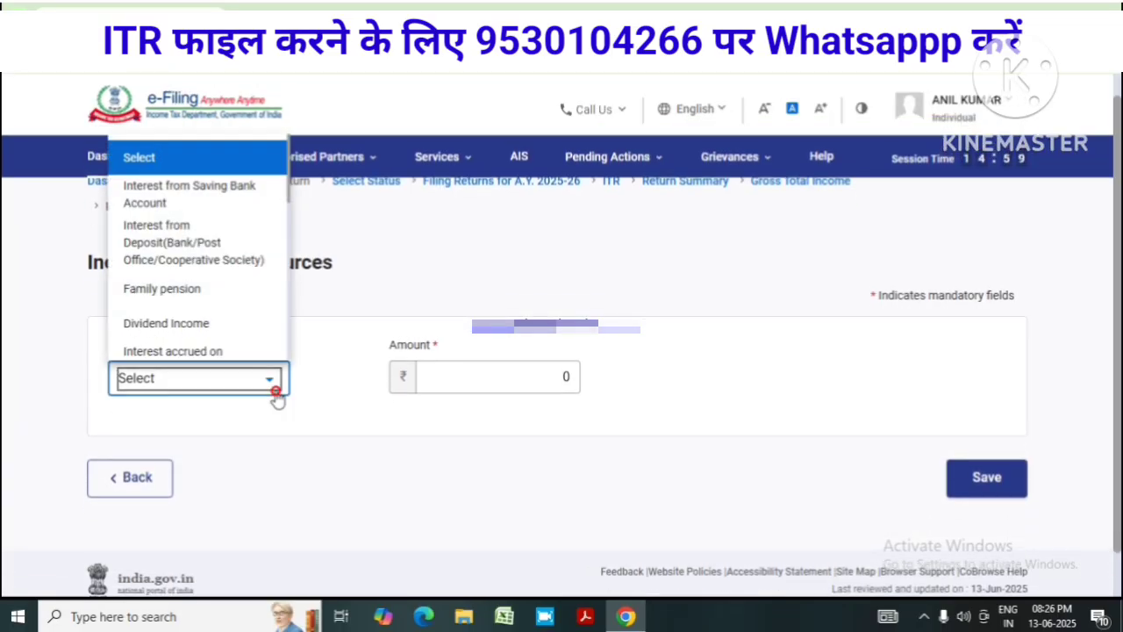
{"action": "left_click", "coordinate": [204, 195]}
{"action": "left_click", "coordinate": [516, 386]}
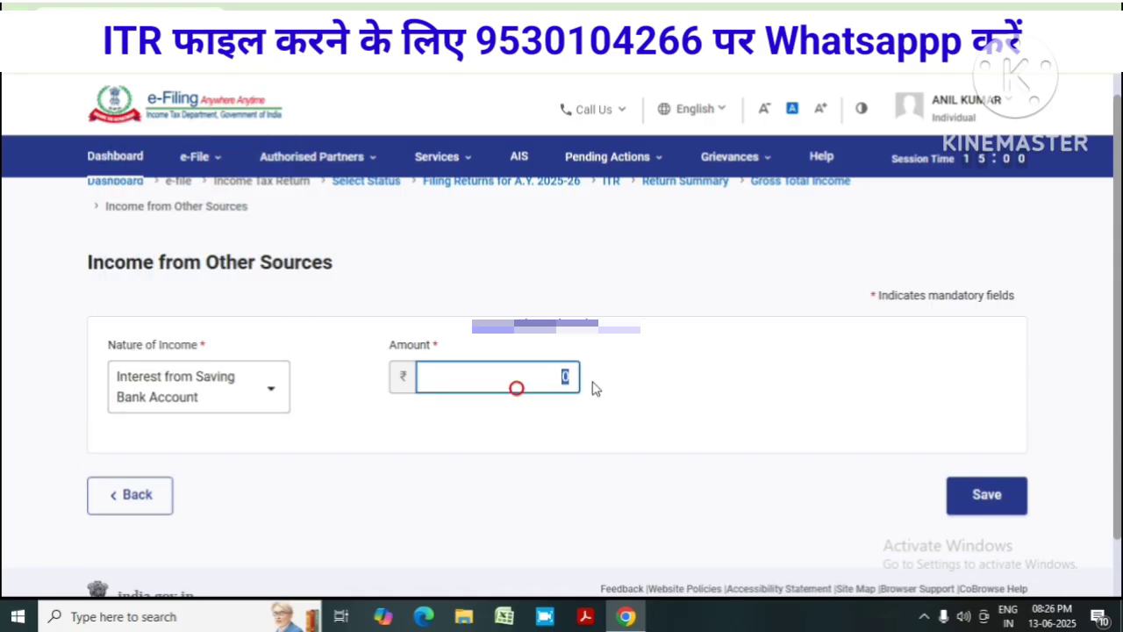
{"action": "type", "text": "5000"}
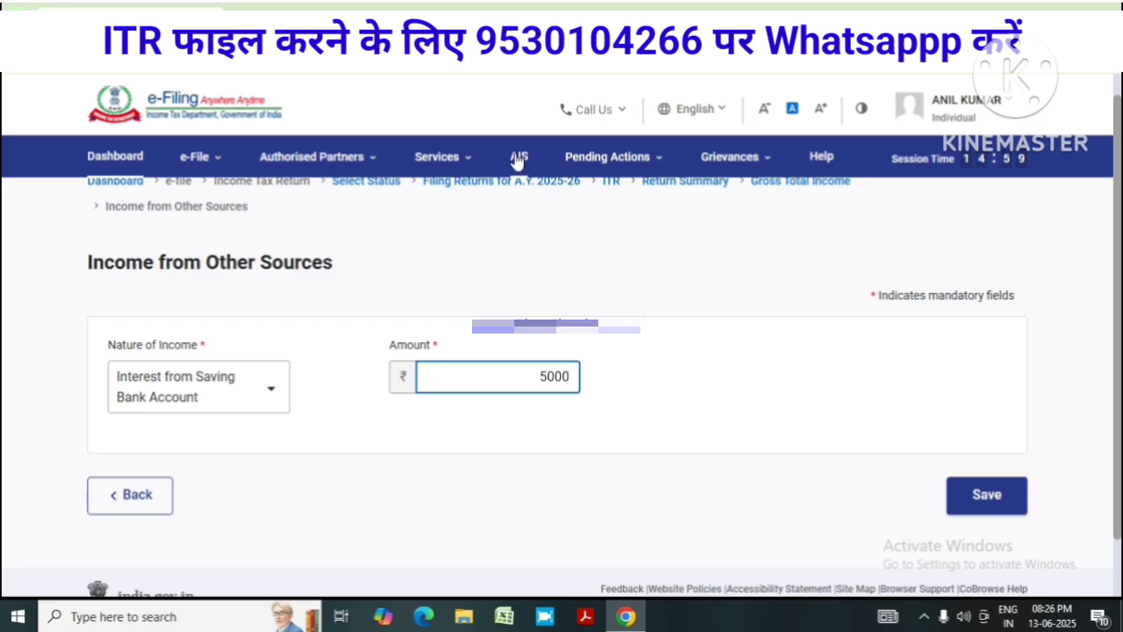
{"action": "left_click", "coordinate": [986, 494]}
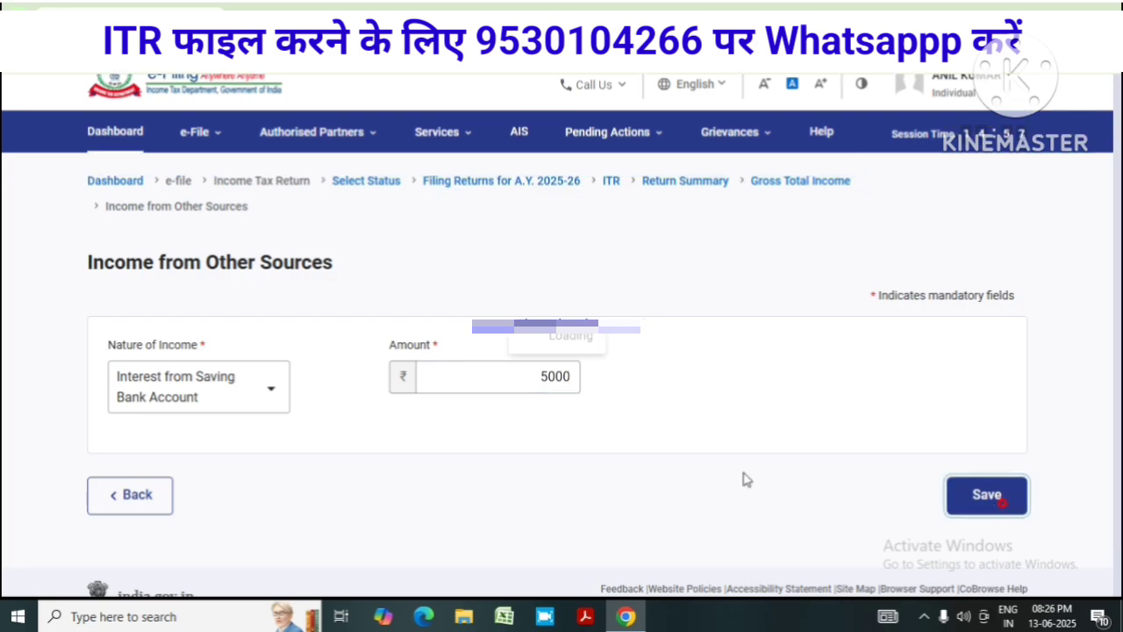
{"action": "scroll", "coordinate": [715, 477], "scroll_direction": "down", "scroll_amount": 12}
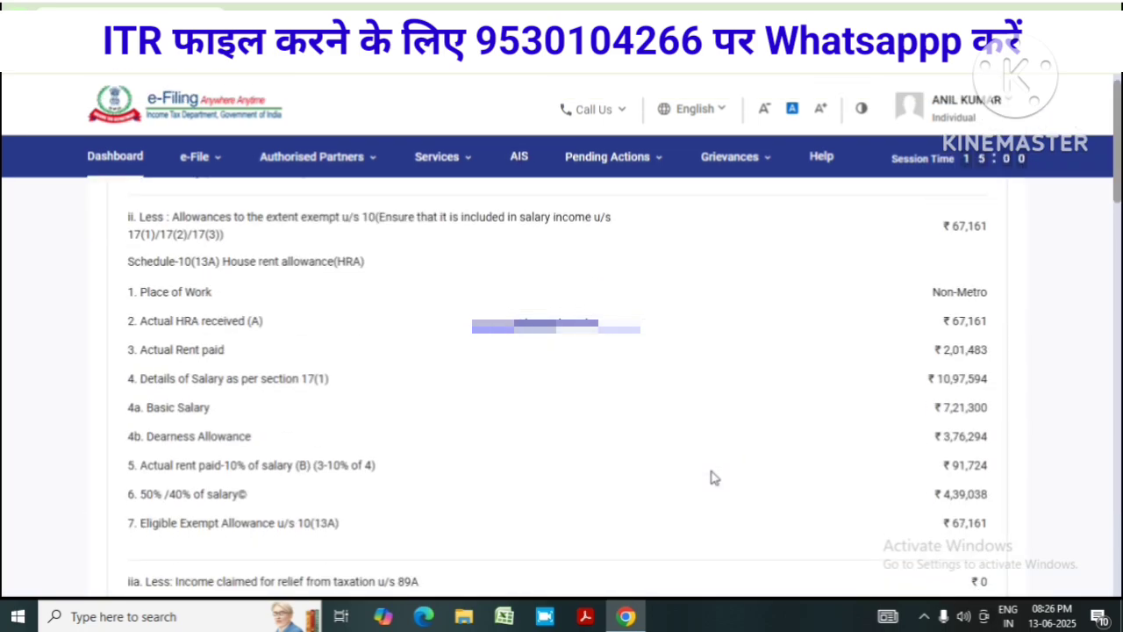
{"action": "scroll", "coordinate": [942, 394], "scroll_direction": "down", "scroll_amount": 5}
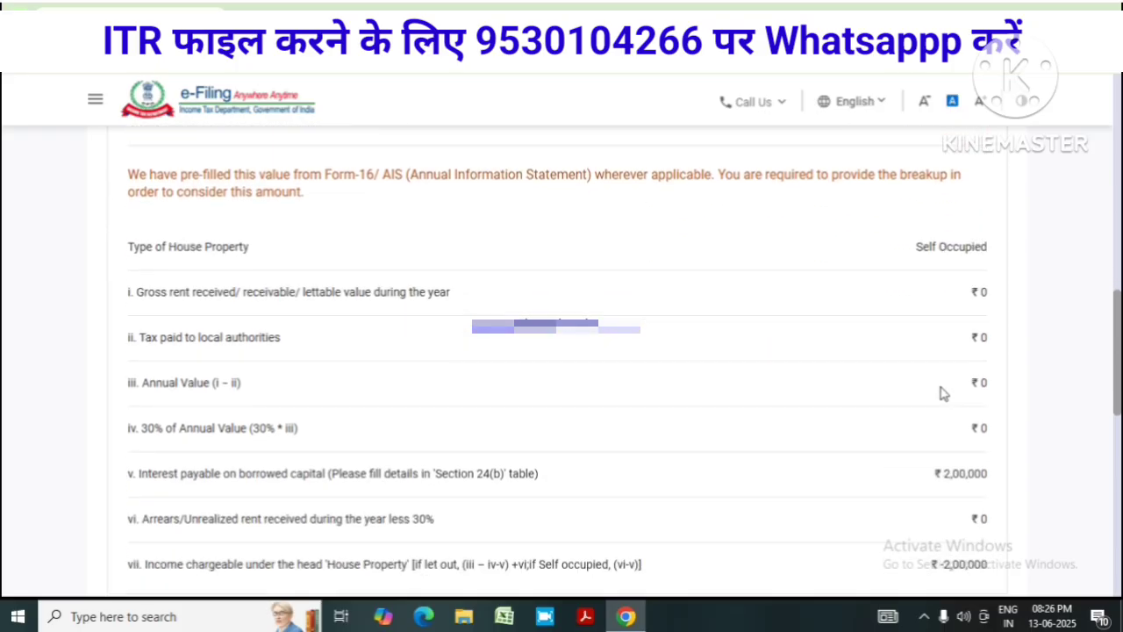
{"action": "scroll", "coordinate": [864, 399], "scroll_direction": "down", "scroll_amount": 1}
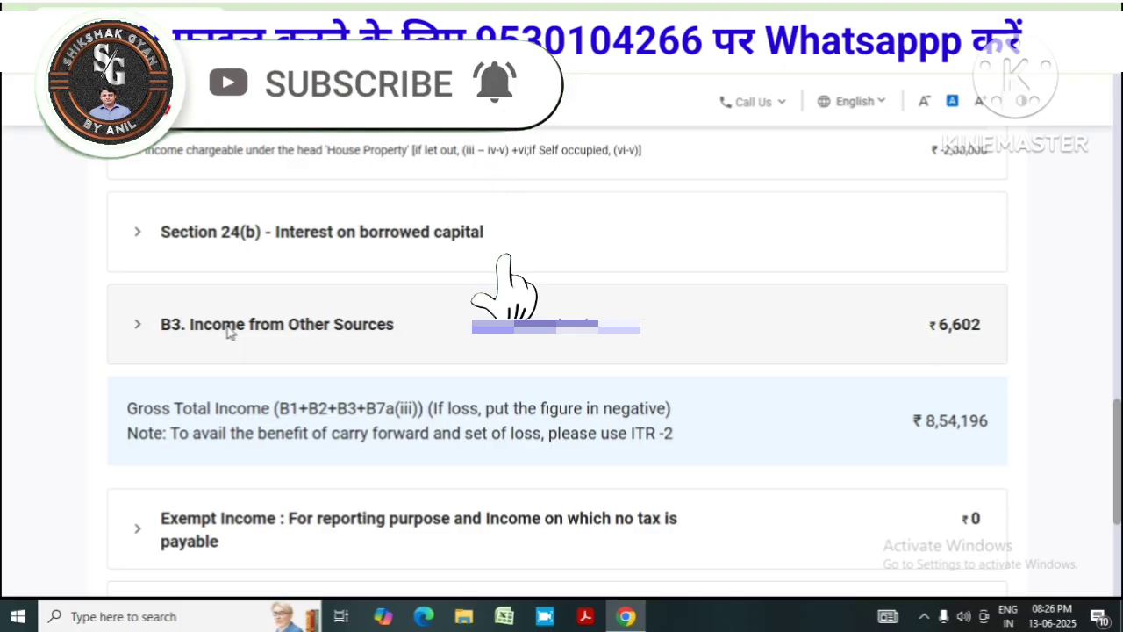
{"action": "left_click", "coordinate": [153, 332]}
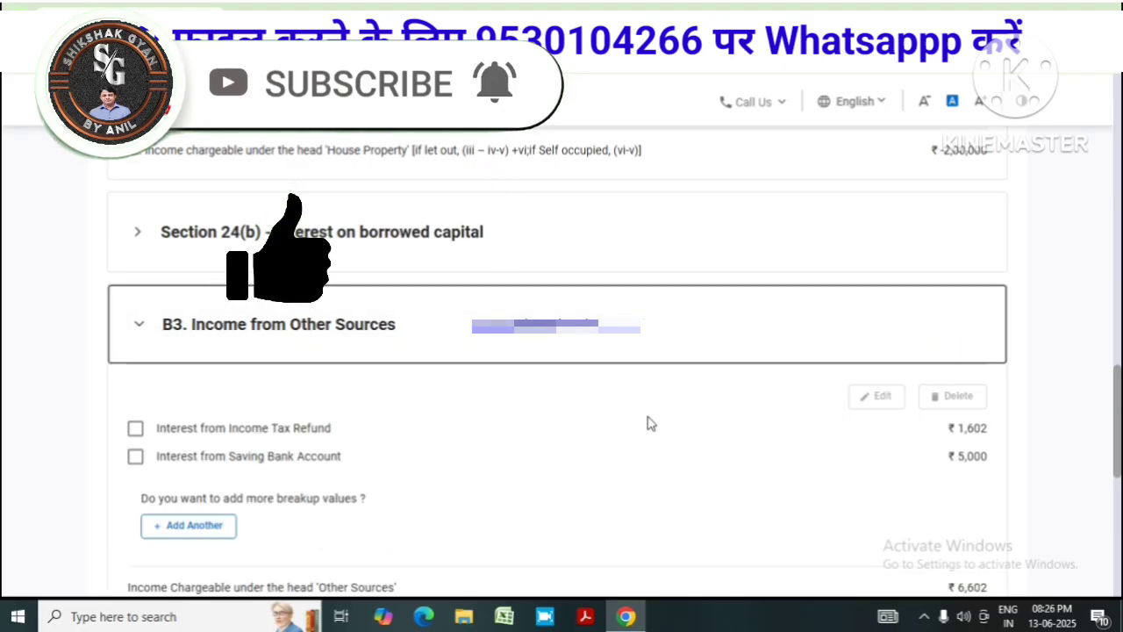
{"action": "left_click", "coordinate": [138, 325]}
{"action": "scroll", "coordinate": [647, 467], "scroll_direction": "down", "scroll_amount": 2}
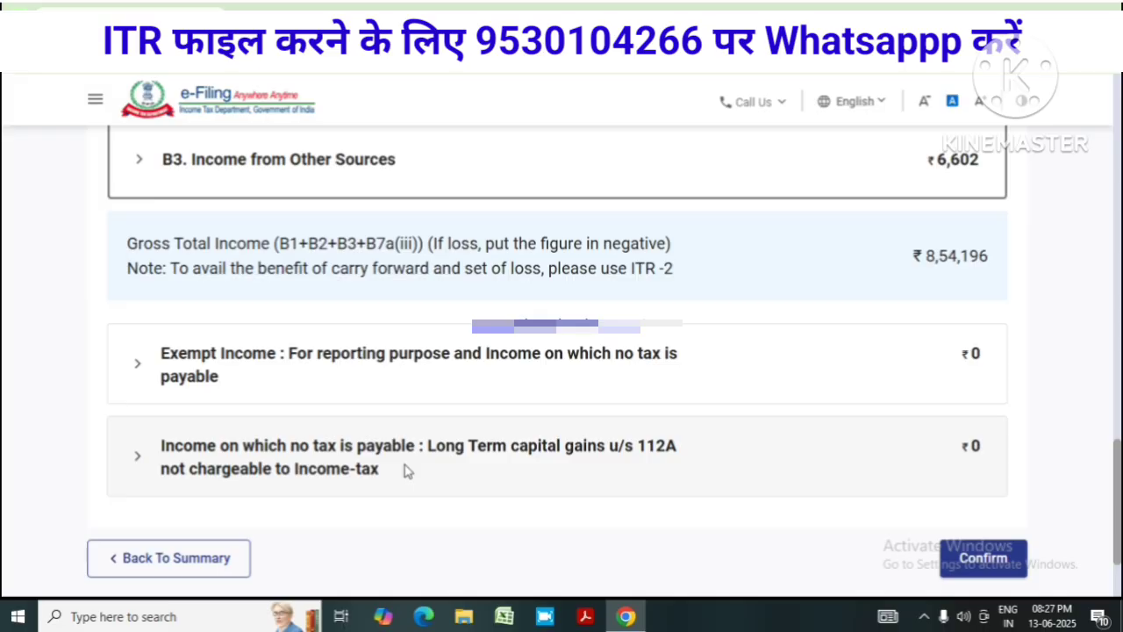
Confirm Gross Total Income and open the Total Deductions details listing 80C and 80CCC
{"action": "left_click", "coordinate": [978, 560]}
{"action": "scroll", "coordinate": [800, 501], "scroll_direction": "up", "scroll_amount": 2}
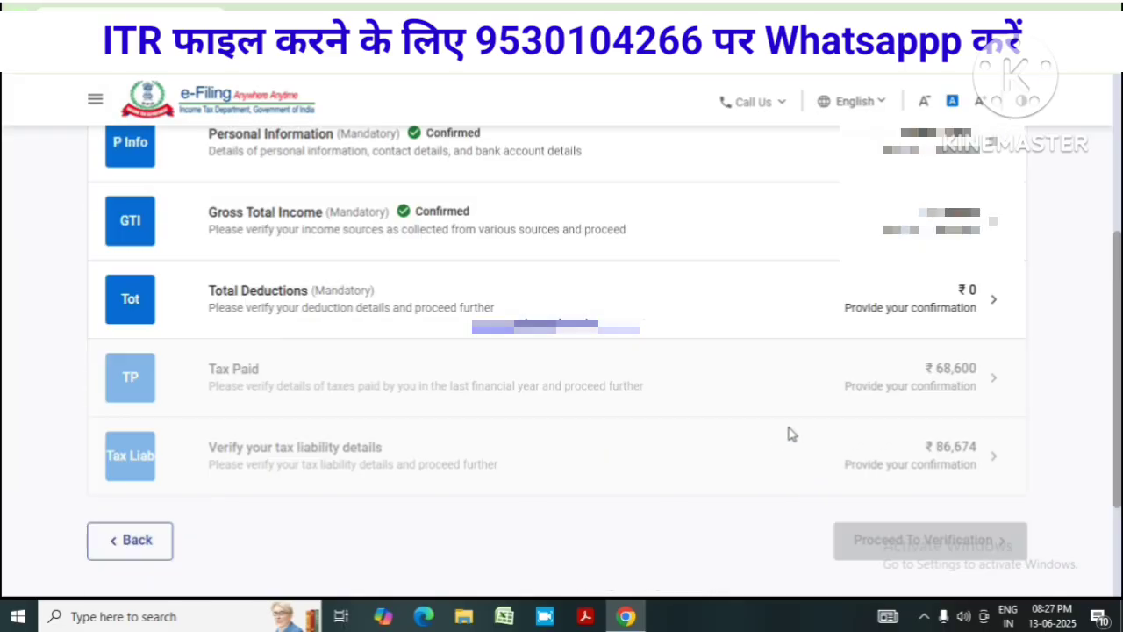
{"action": "scroll", "coordinate": [788, 428], "scroll_direction": "up", "scroll_amount": 1}
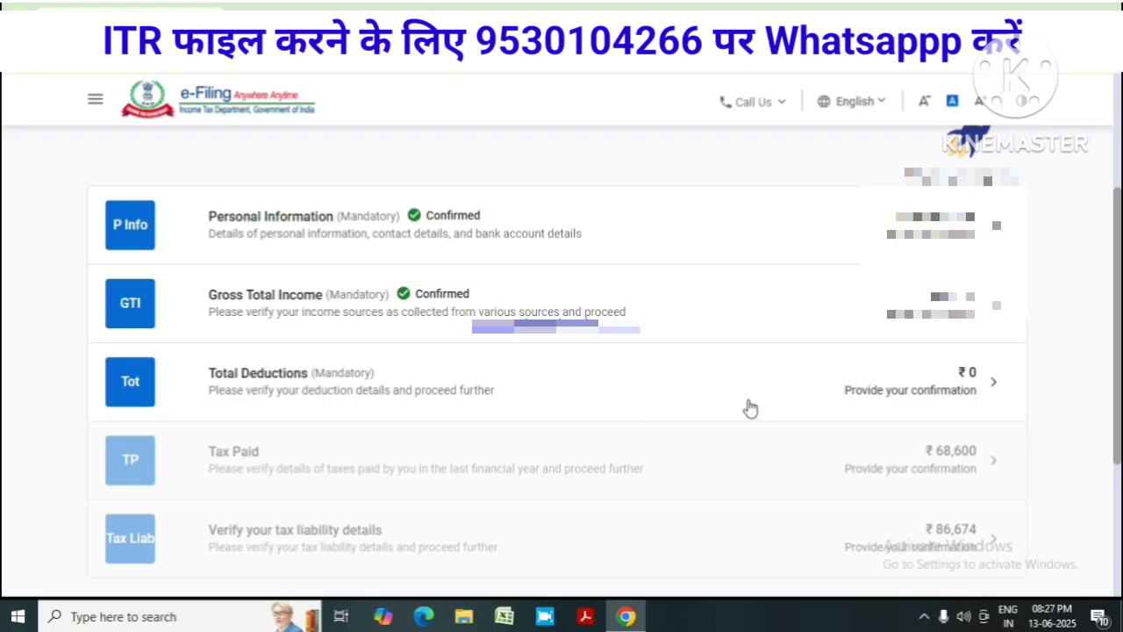
{"action": "left_click", "coordinate": [677, 391]}
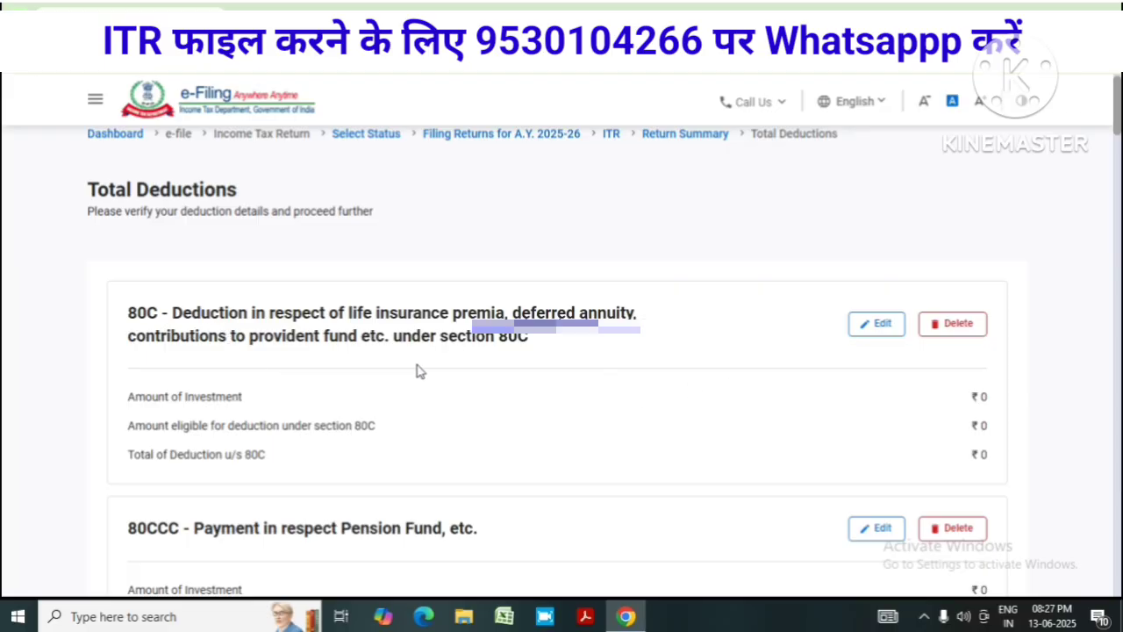
{"action": "scroll", "coordinate": [443, 366], "scroll_direction": "down", "scroll_amount": 1}
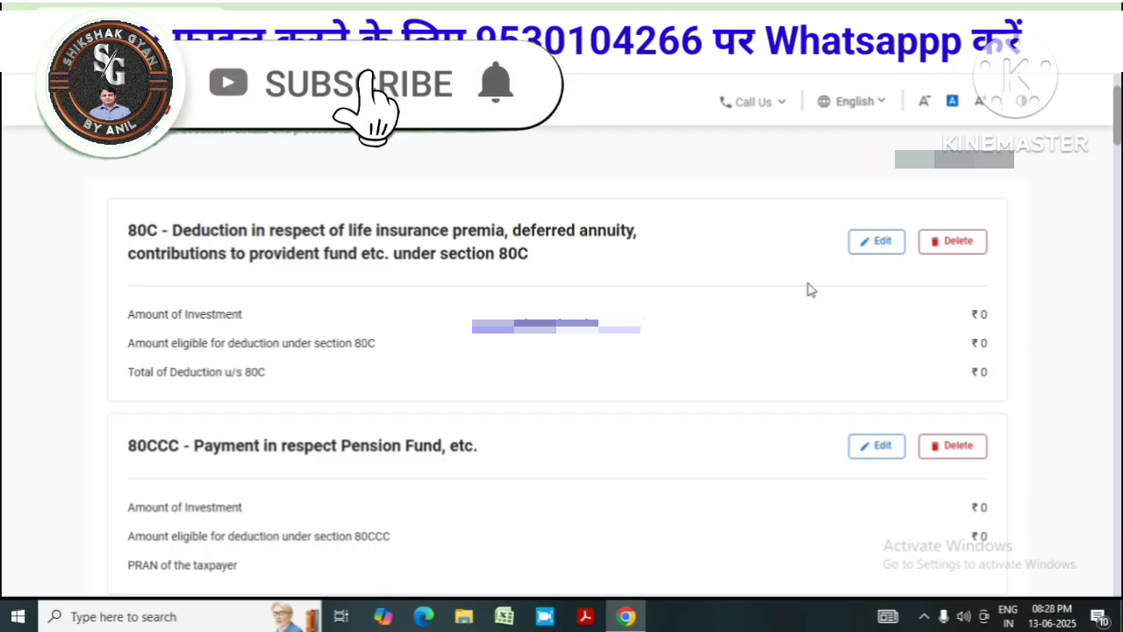
Edit 80C and add a first breakup entry of ₹50,000 with its policy number
{"action": "left_click", "coordinate": [878, 243]}
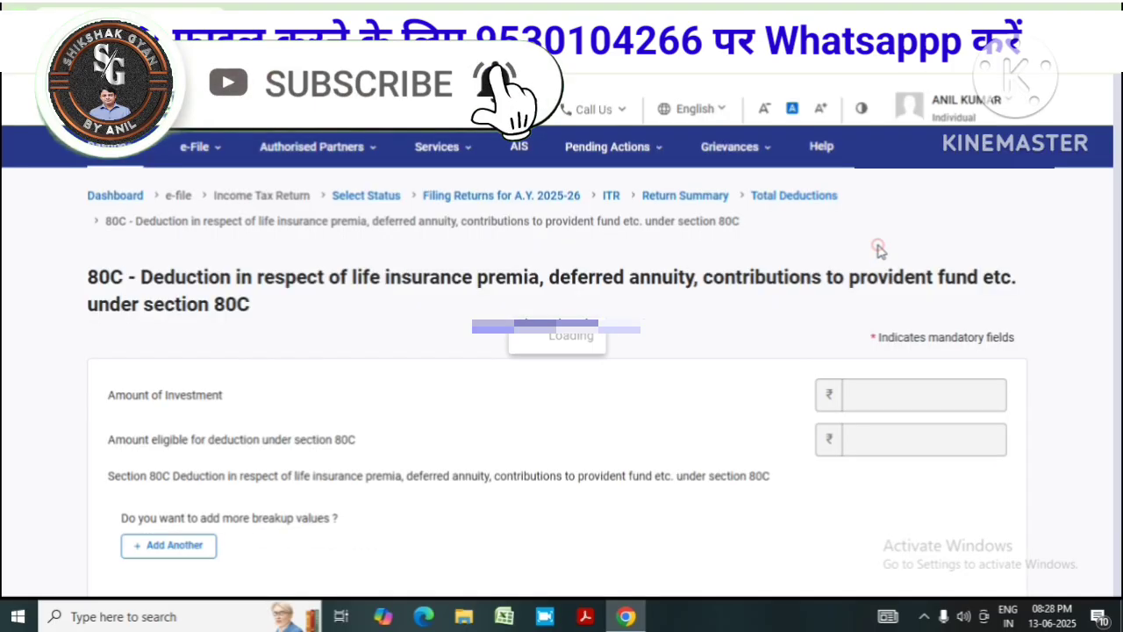
{"action": "scroll", "coordinate": [595, 334], "scroll_direction": "down", "scroll_amount": 3}
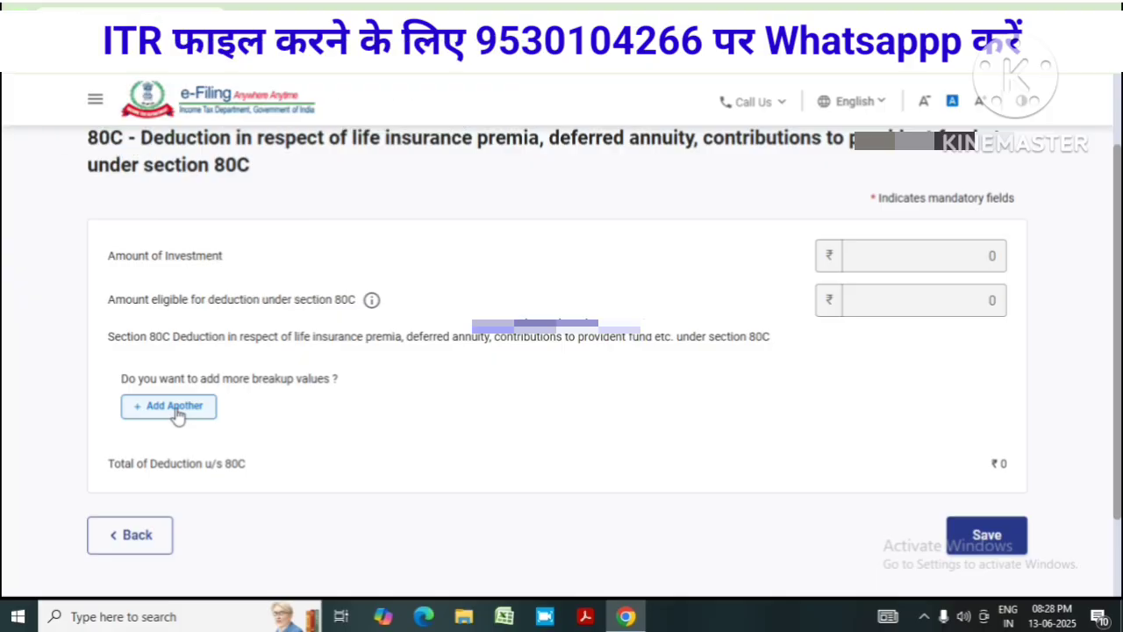
{"action": "left_click", "coordinate": [175, 408]}
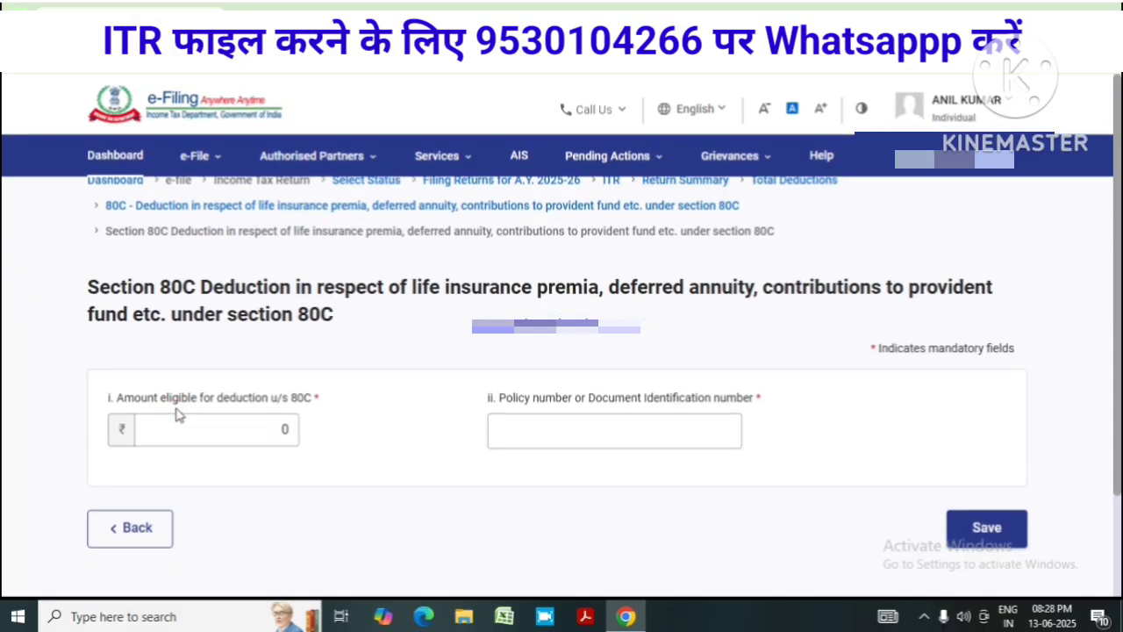
{"action": "double_click", "coordinate": [284, 429]}
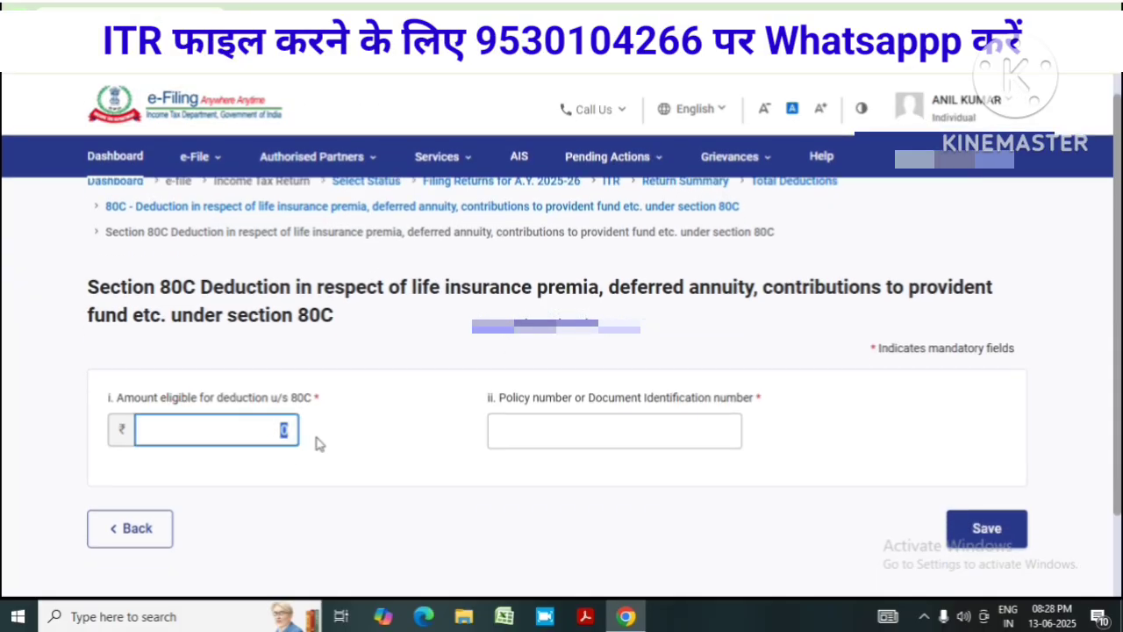
{"action": "type", "text": "50000"}
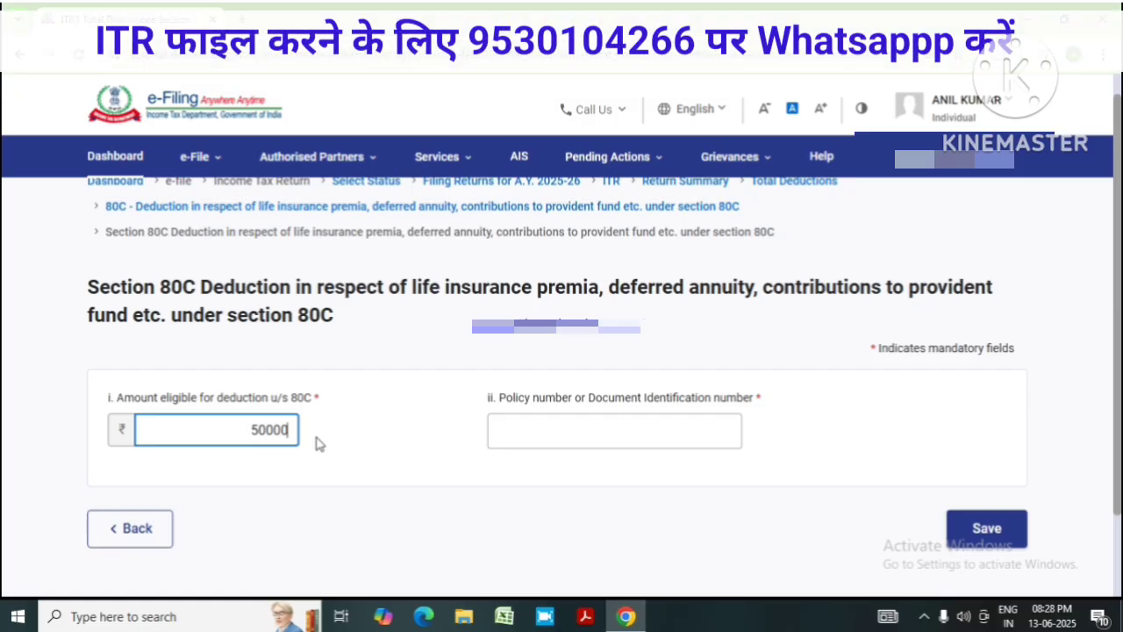
{"action": "left_click", "coordinate": [562, 422]}
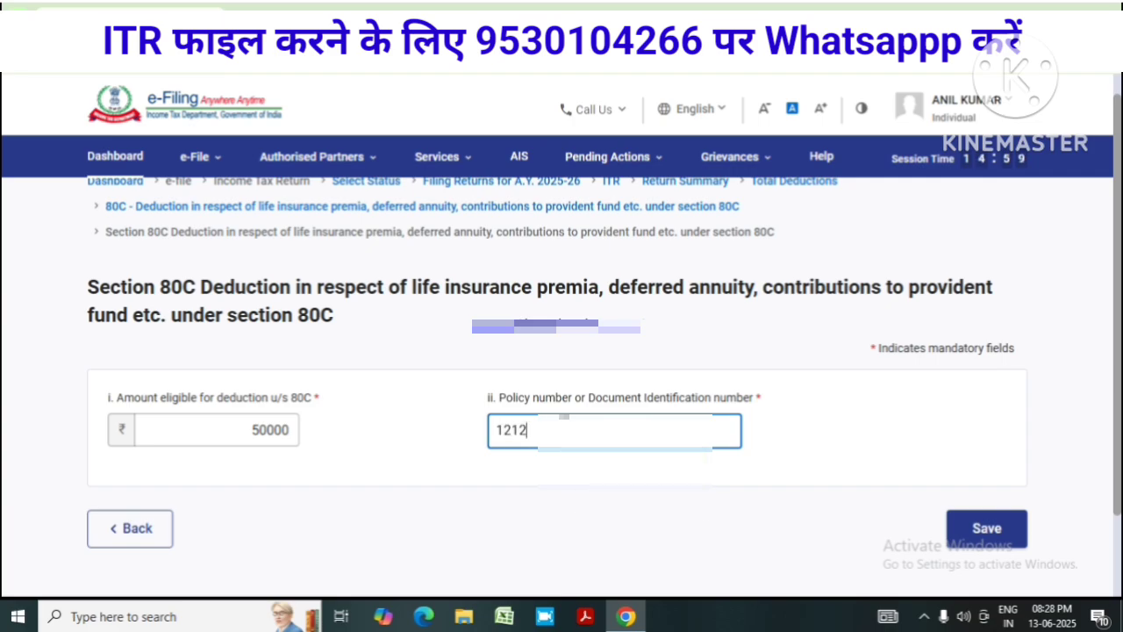
{"action": "left_click", "coordinate": [976, 532]}
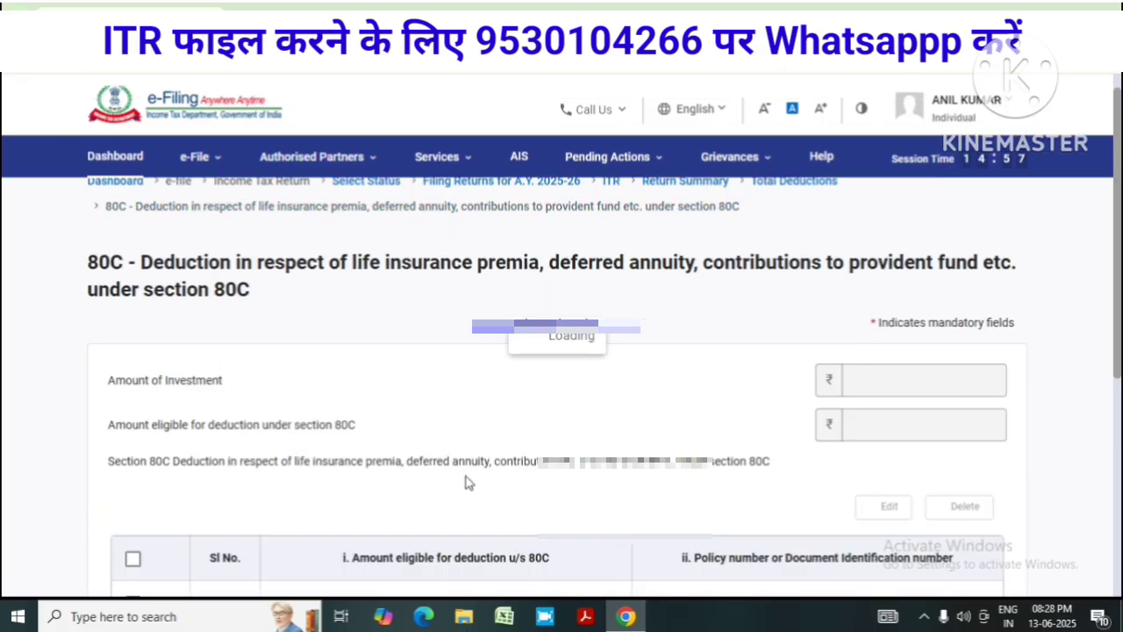
{"action": "scroll", "coordinate": [579, 406], "scroll_direction": "down", "scroll_amount": 3}
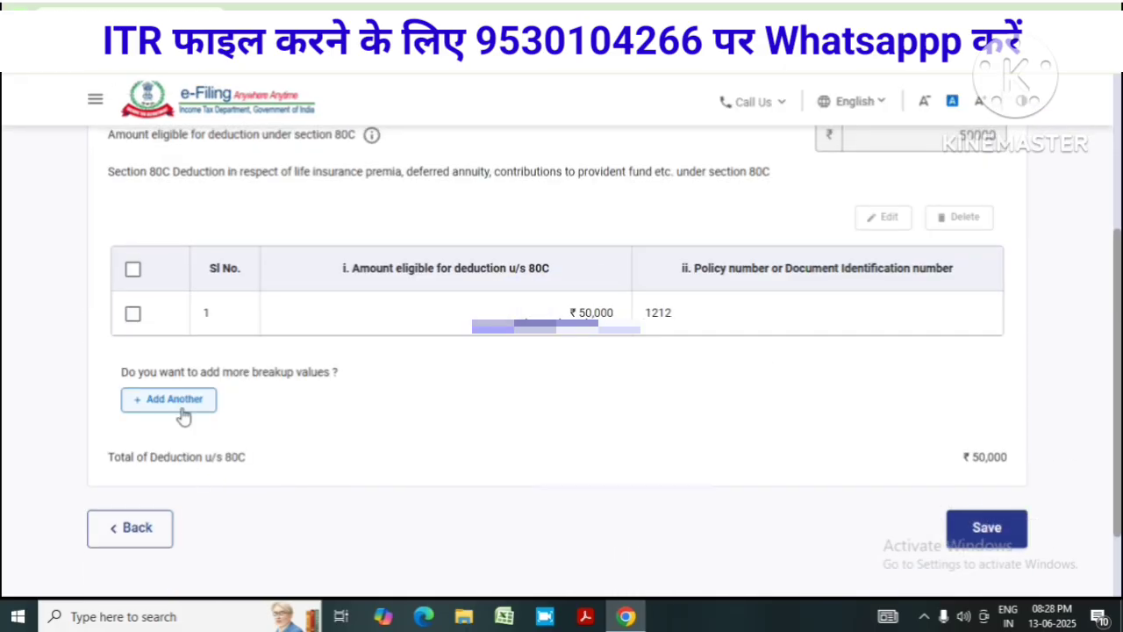
Add a second 80C breakup entry of ₹36,000 with its policy number
{"action": "left_click", "coordinate": [174, 399]}
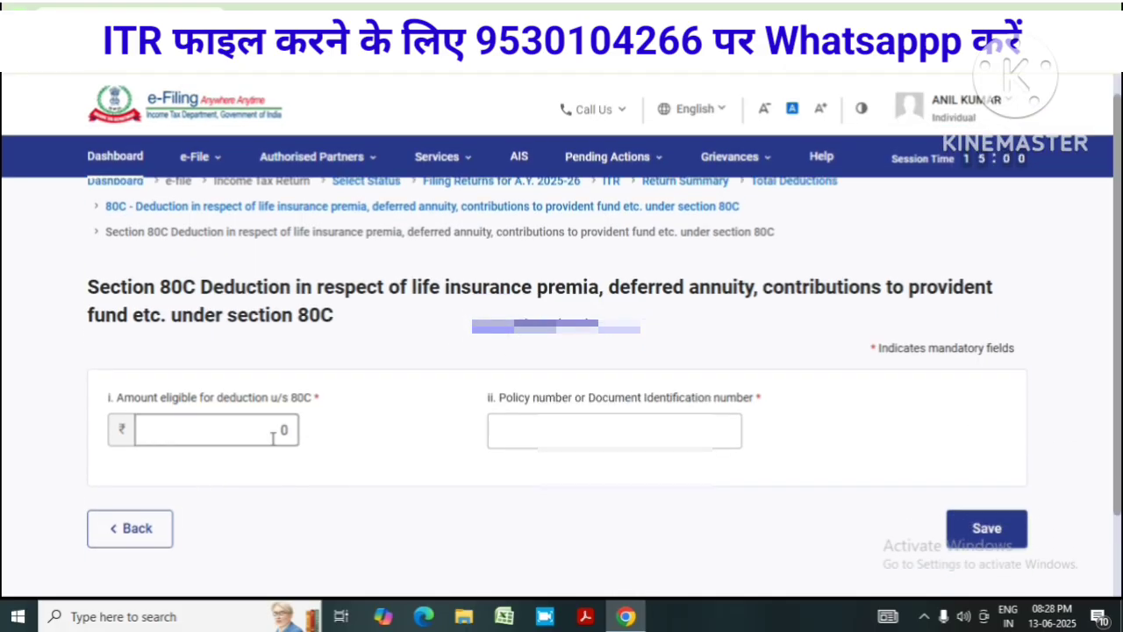
{"action": "double_click", "coordinate": [276, 428]}
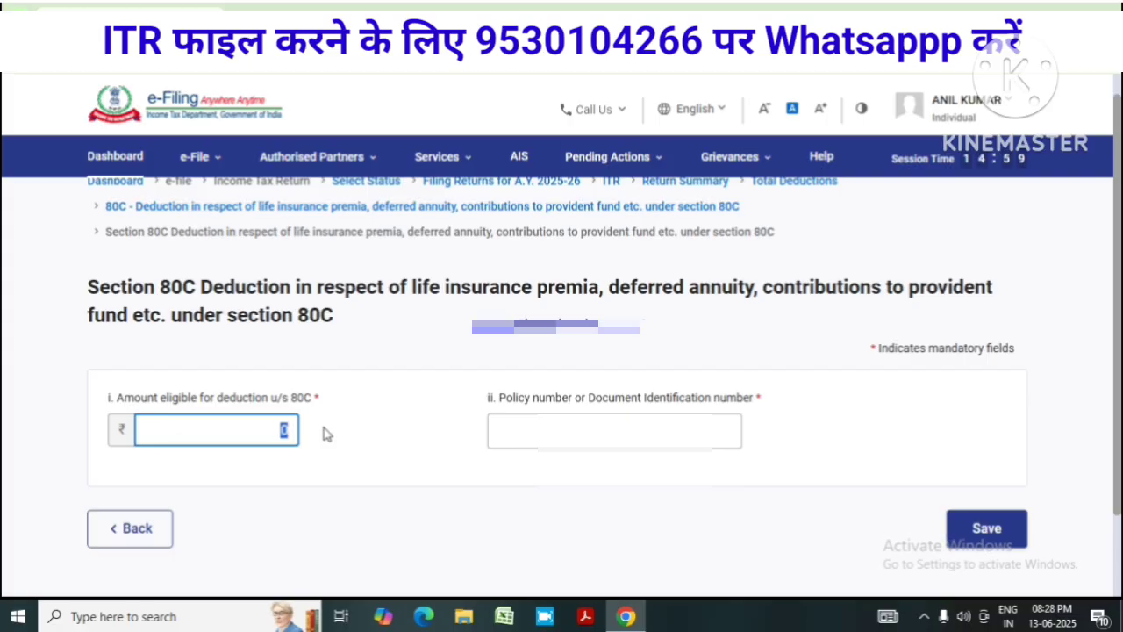
{"action": "left_click", "coordinate": [500, 428]}
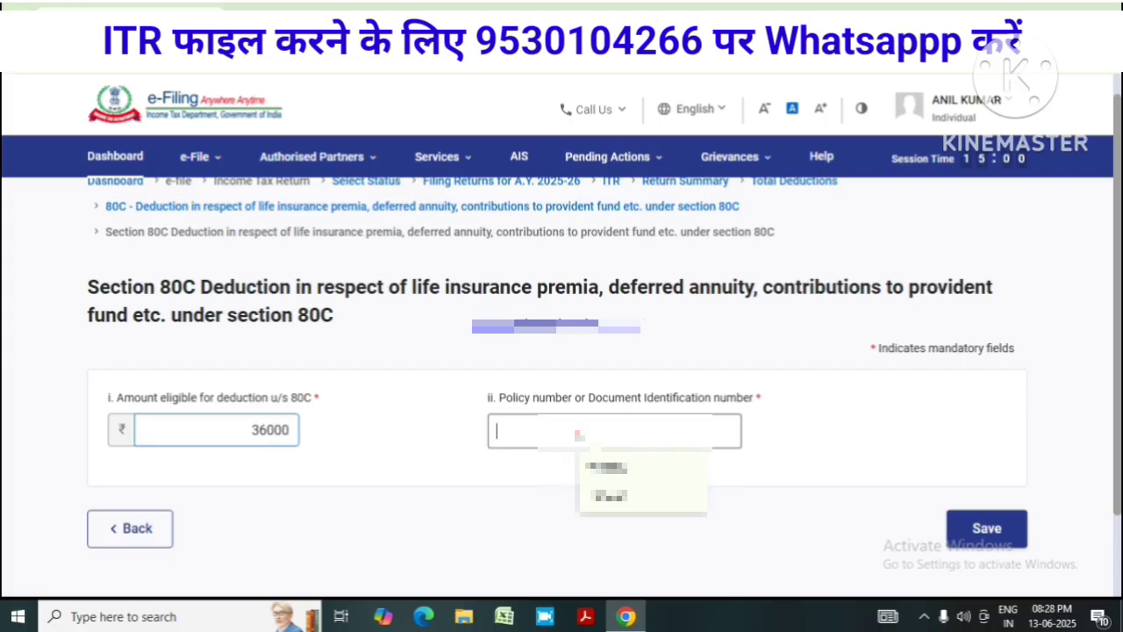
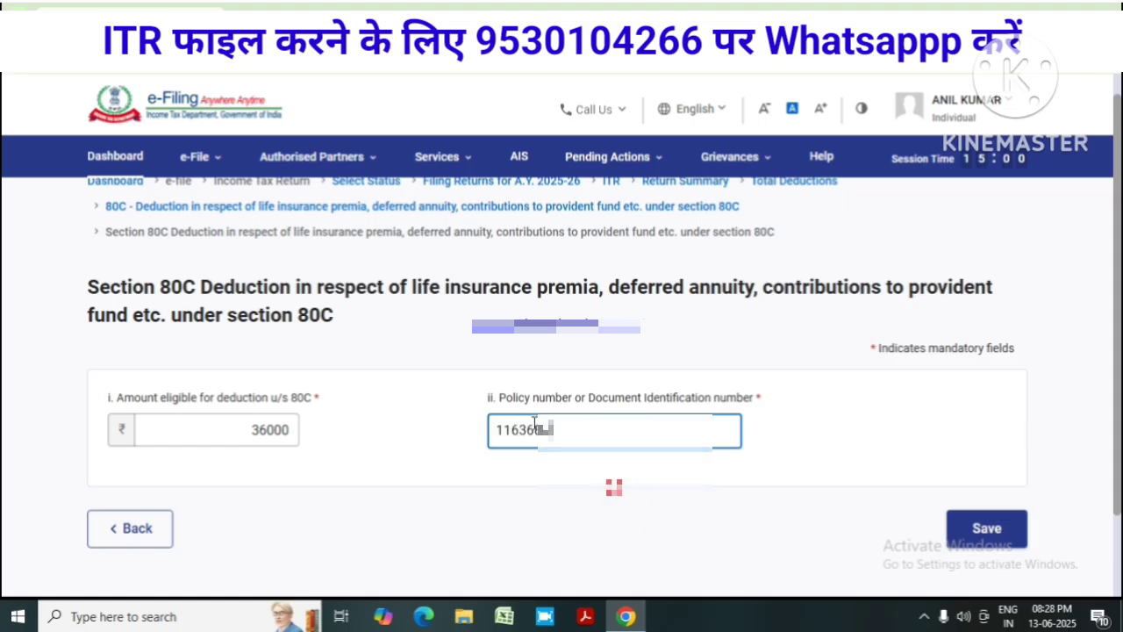
{"action": "left_click", "coordinate": [957, 520]}
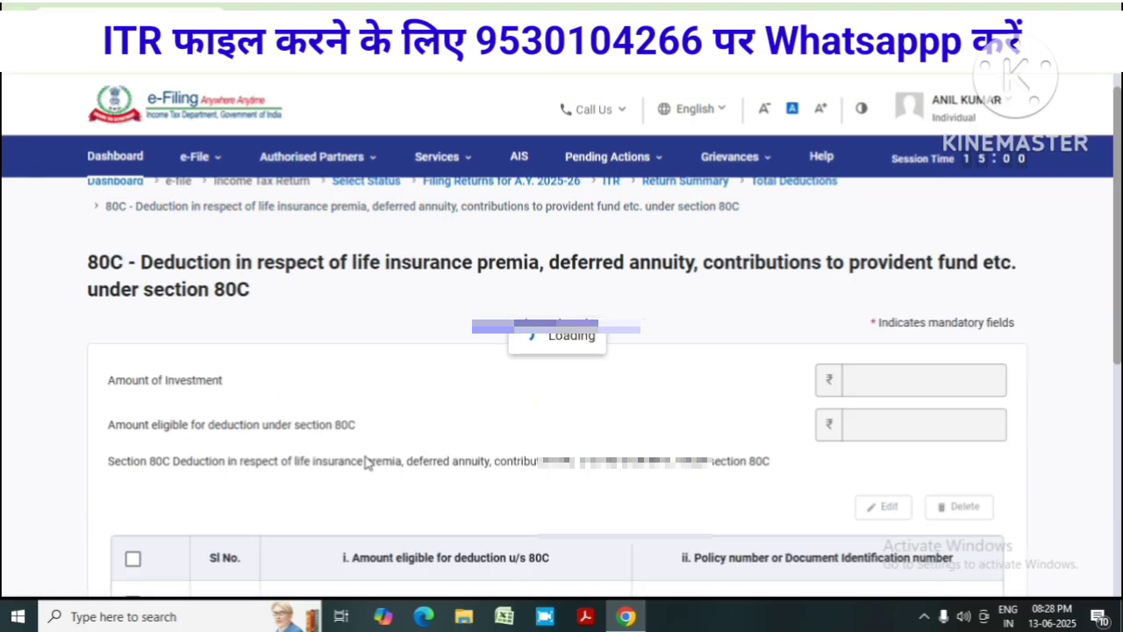
{"action": "scroll", "coordinate": [381, 476], "scroll_direction": "down", "scroll_amount": 3}
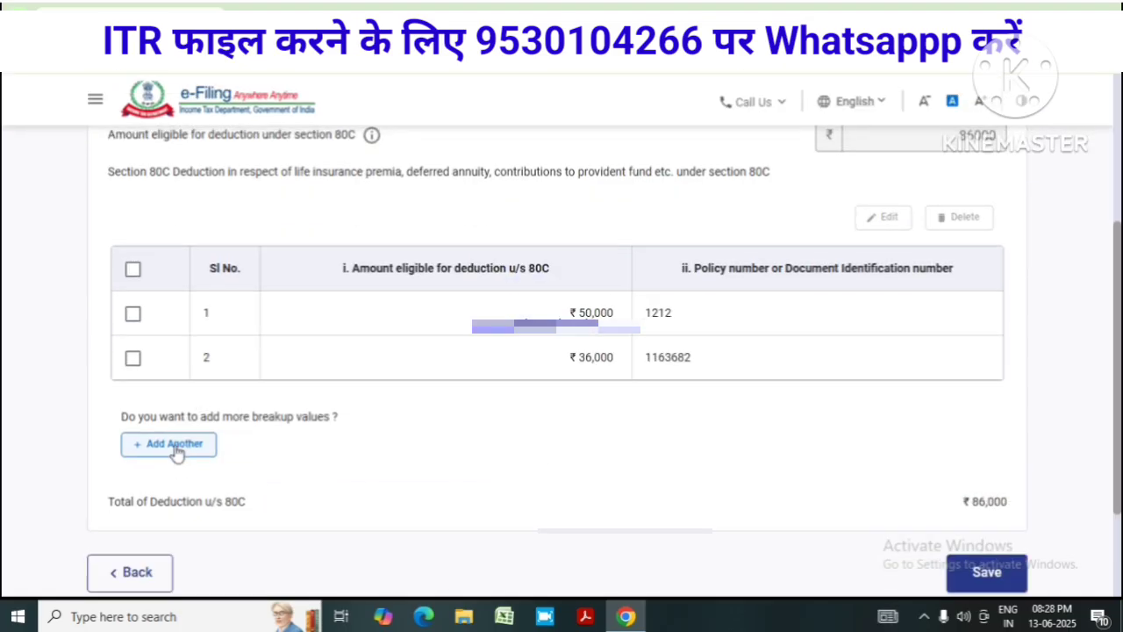
Add a third 80C entry of ₹48,000, filling the policy number from a saved suggestion
{"action": "left_click", "coordinate": [175, 447]}
{"action": "left_click", "coordinate": [248, 437]}
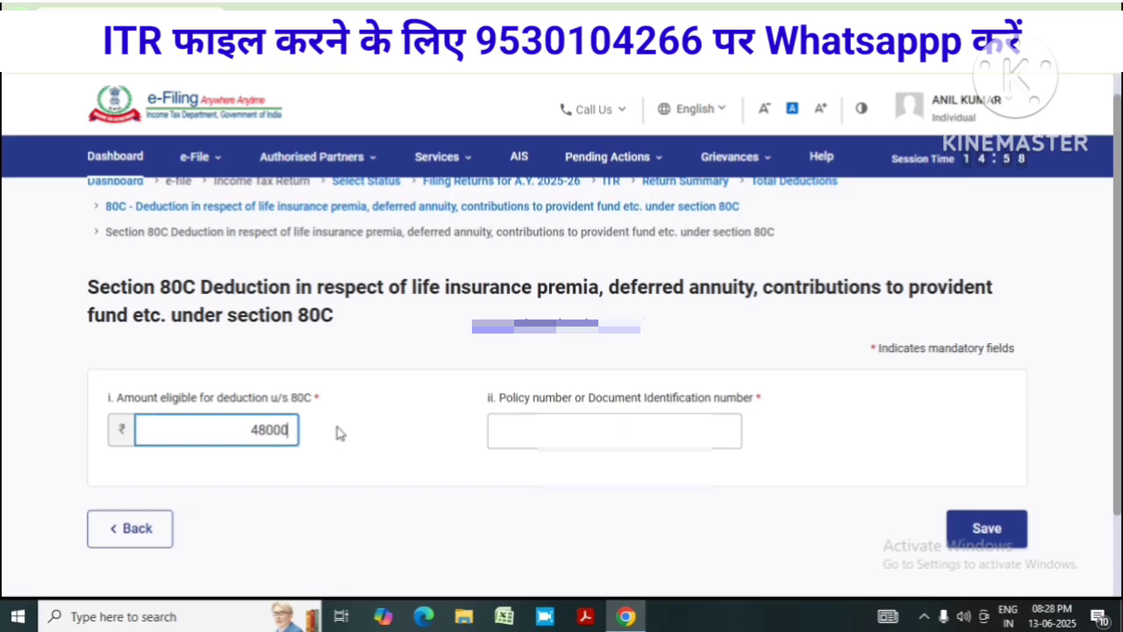
{"action": "left_click", "coordinate": [529, 422]}
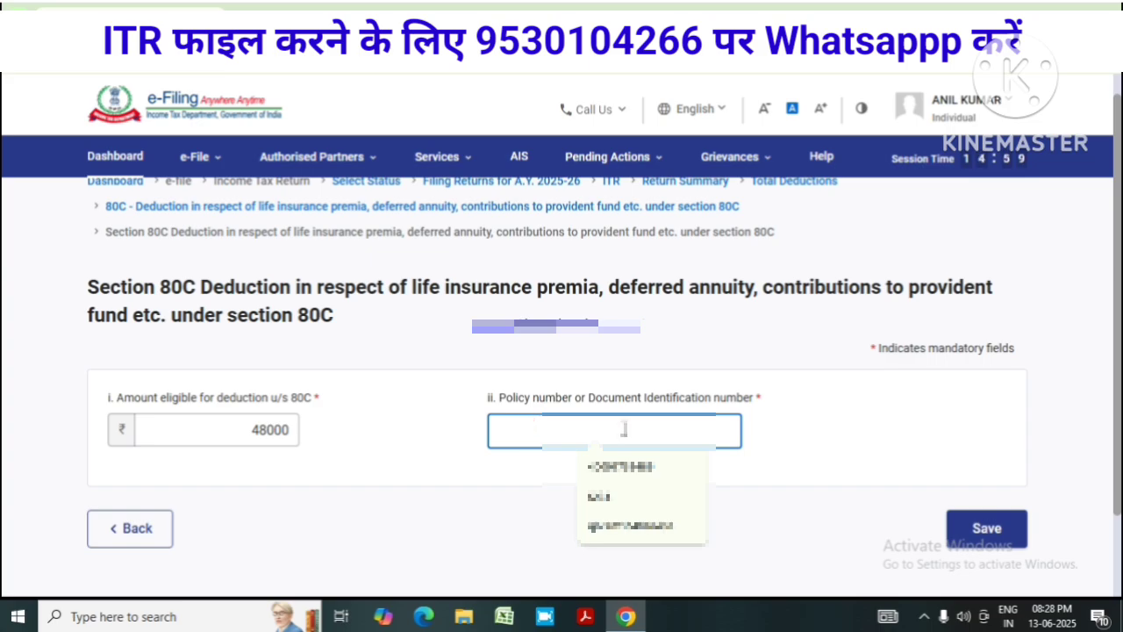
{"action": "left_click", "coordinate": [622, 466]}
{"action": "left_click", "coordinate": [986, 527]}
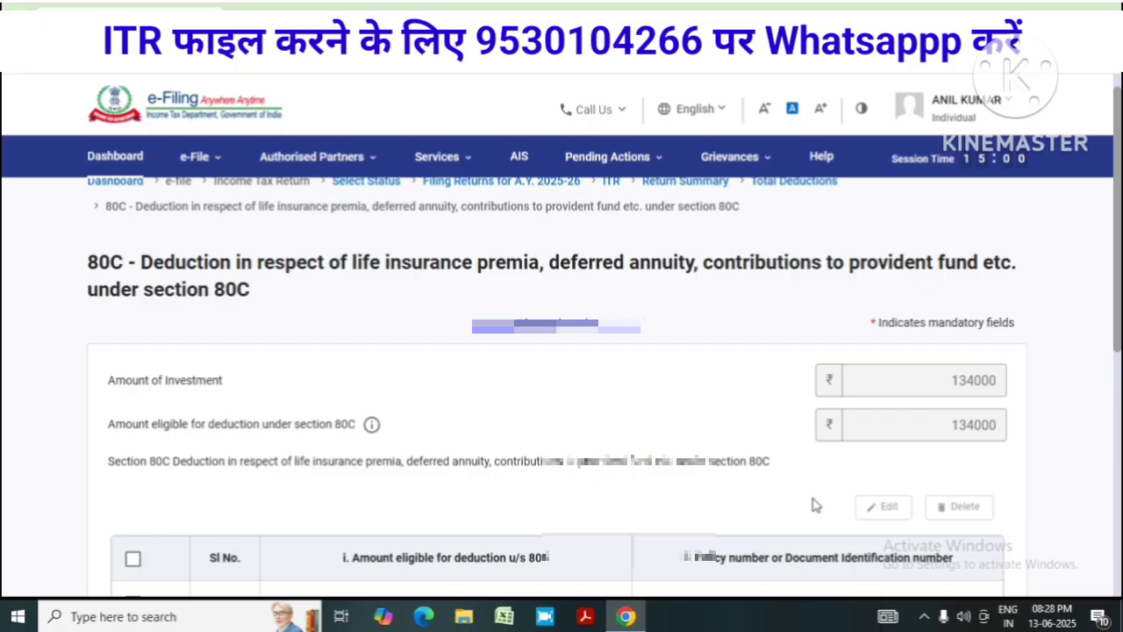
{"action": "scroll", "coordinate": [616, 501], "scroll_direction": "down", "scroll_amount": 3}
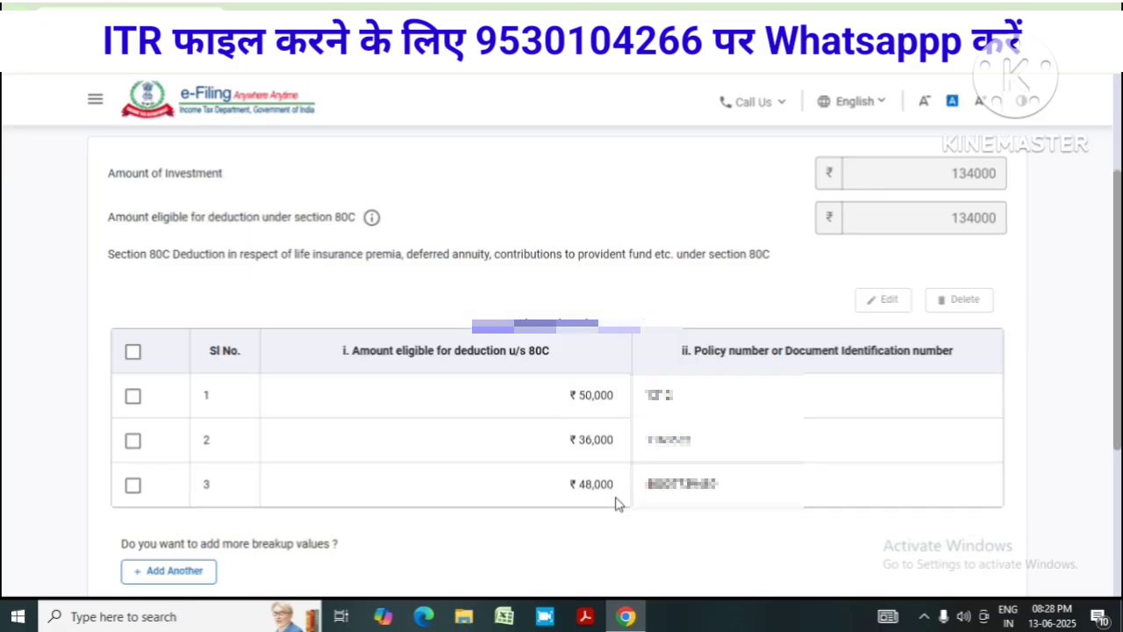
Add a fourth ₹36,000 entry with its policy number, bringing the 80C total to ₹1,70,000
{"action": "left_click", "coordinate": [149, 571]}
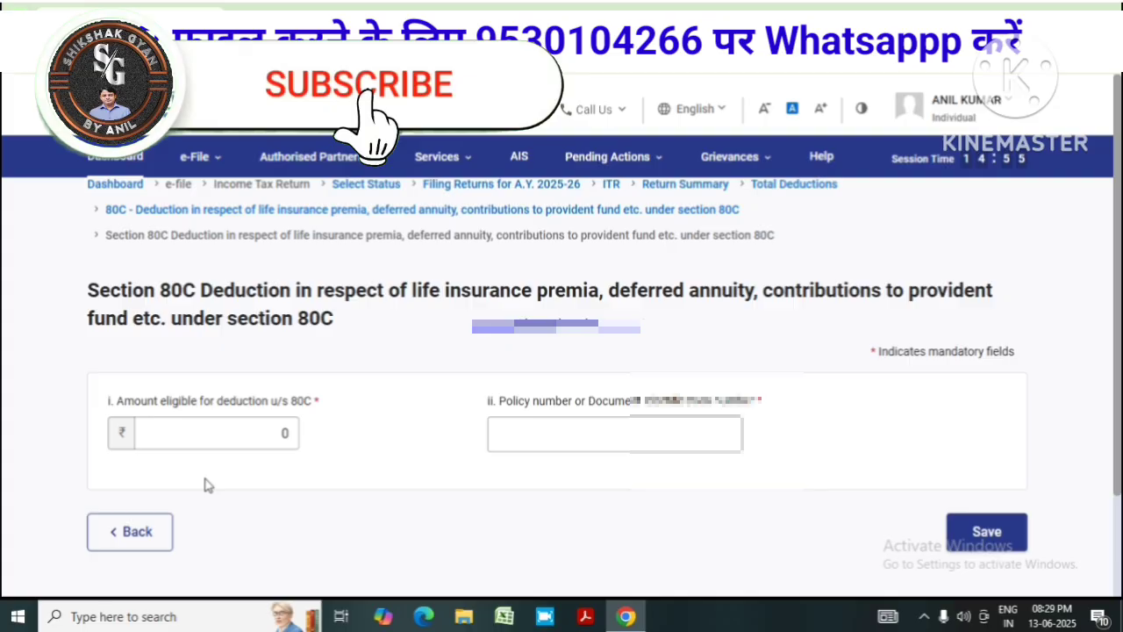
{"action": "left_click", "coordinate": [238, 427]}
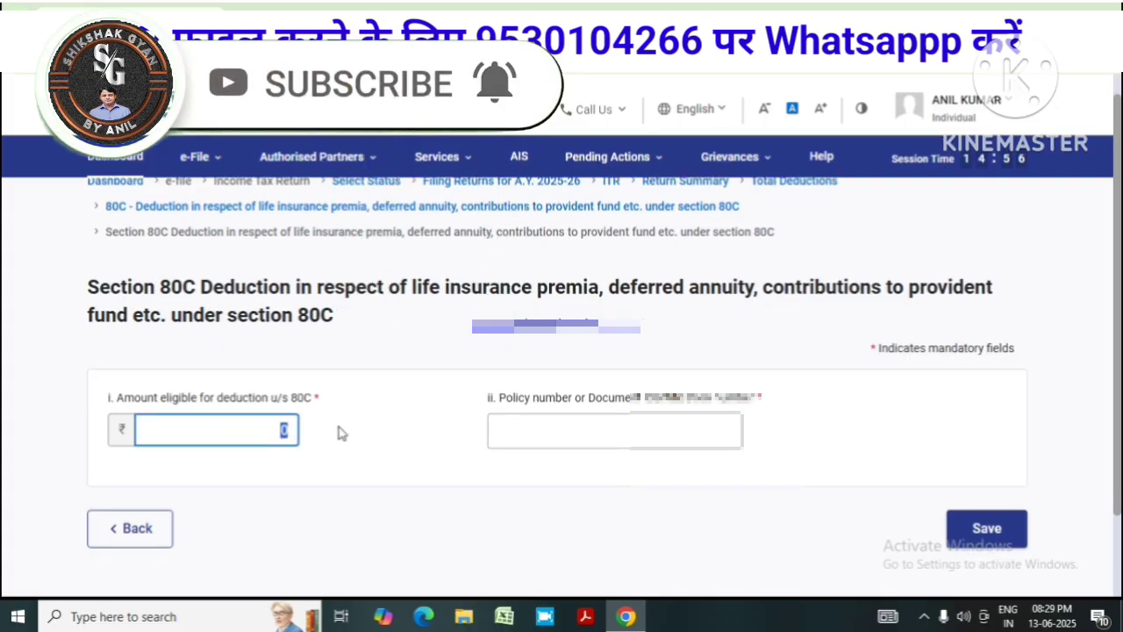
{"action": "type", "text": "360"}
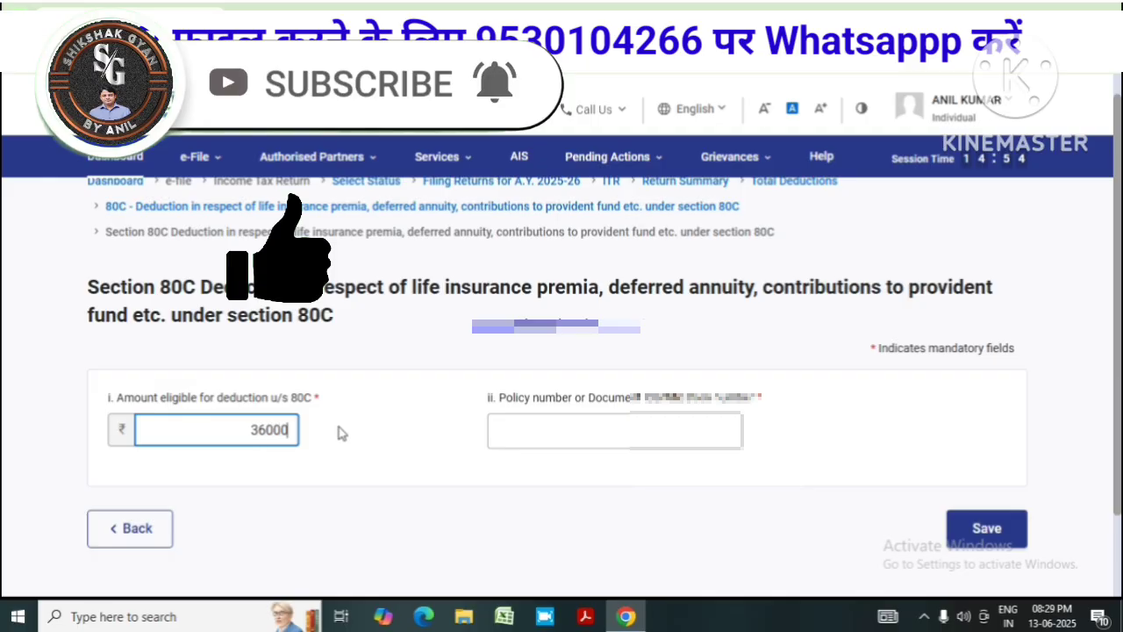
{"action": "type", "text": "00"}
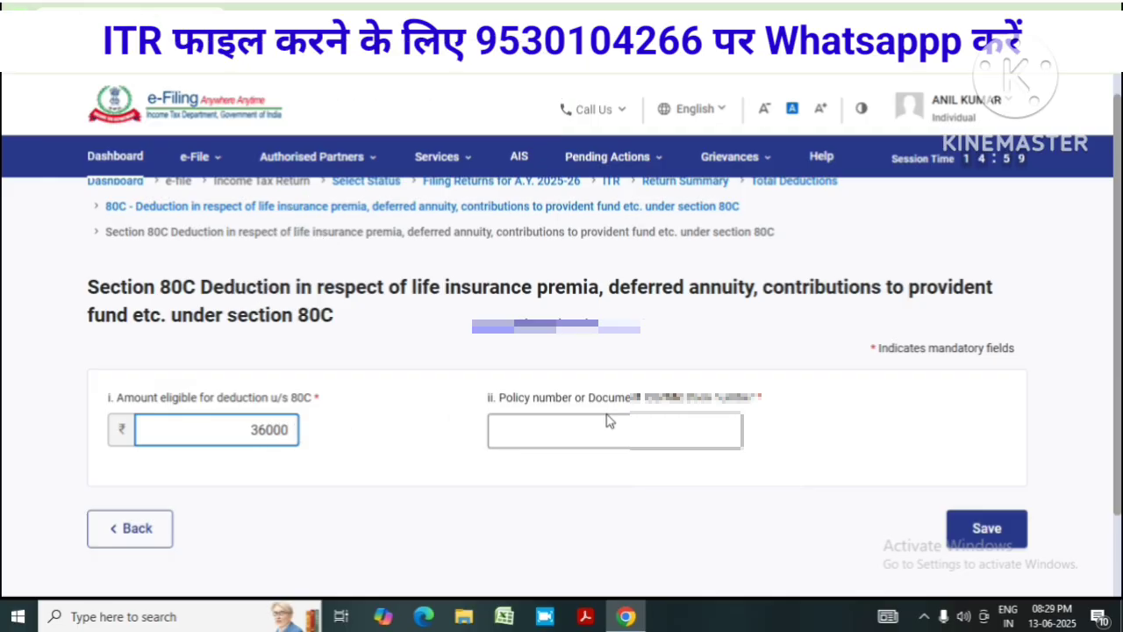
{"action": "left_click", "coordinate": [588, 428]}
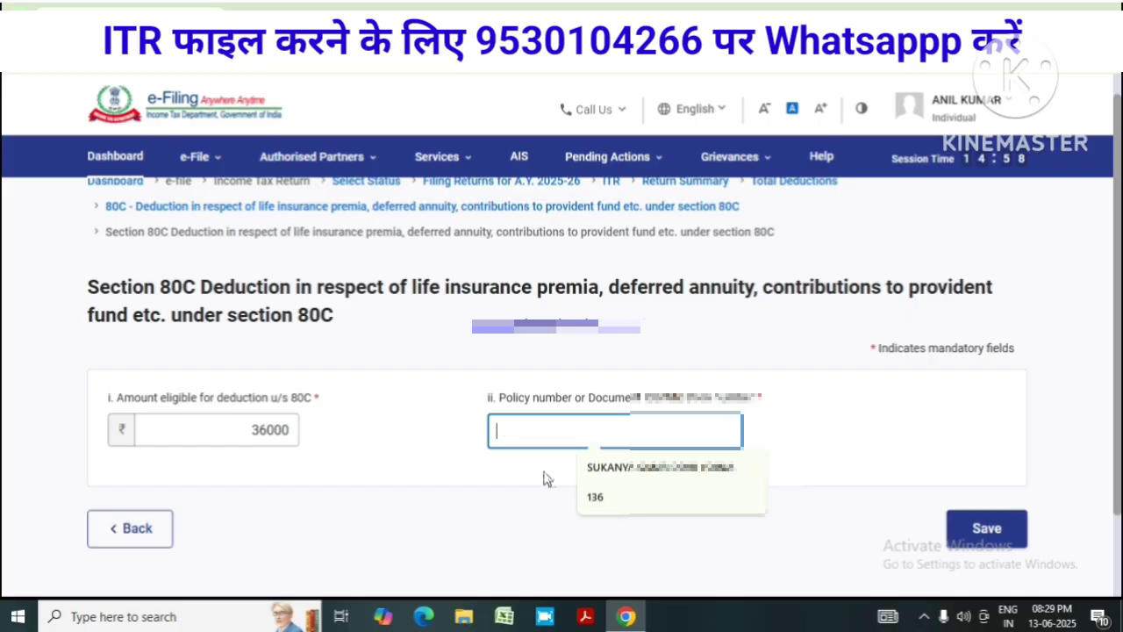
{"action": "type", "text": "84"}
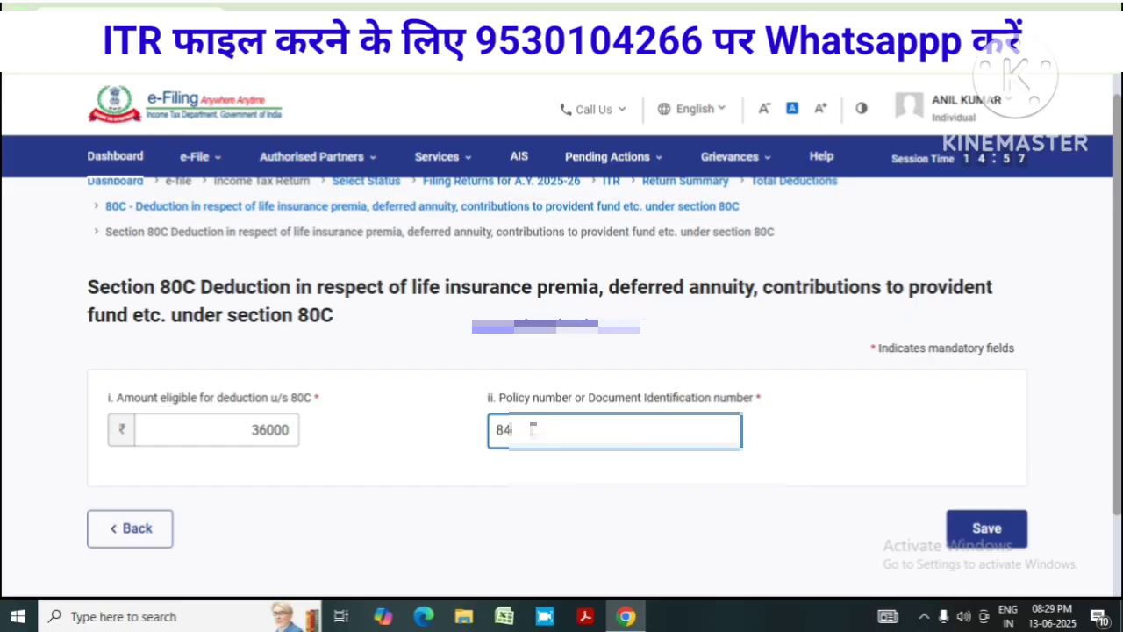
{"action": "left_click", "coordinate": [986, 527]}
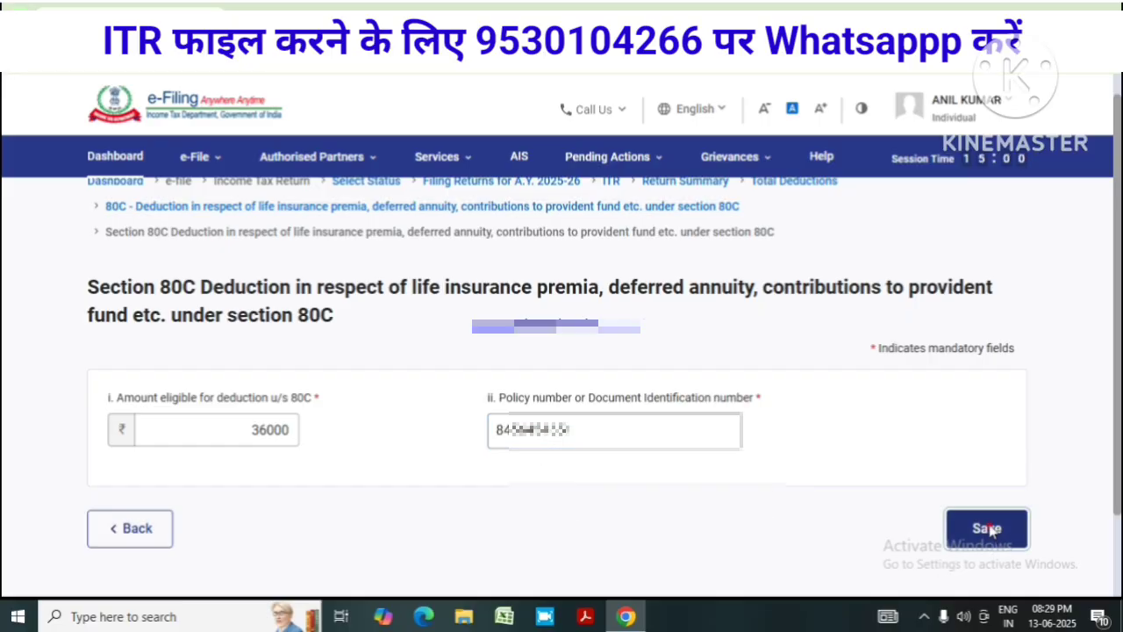
{"action": "scroll", "coordinate": [483, 448], "scroll_direction": "down", "scroll_amount": 3}
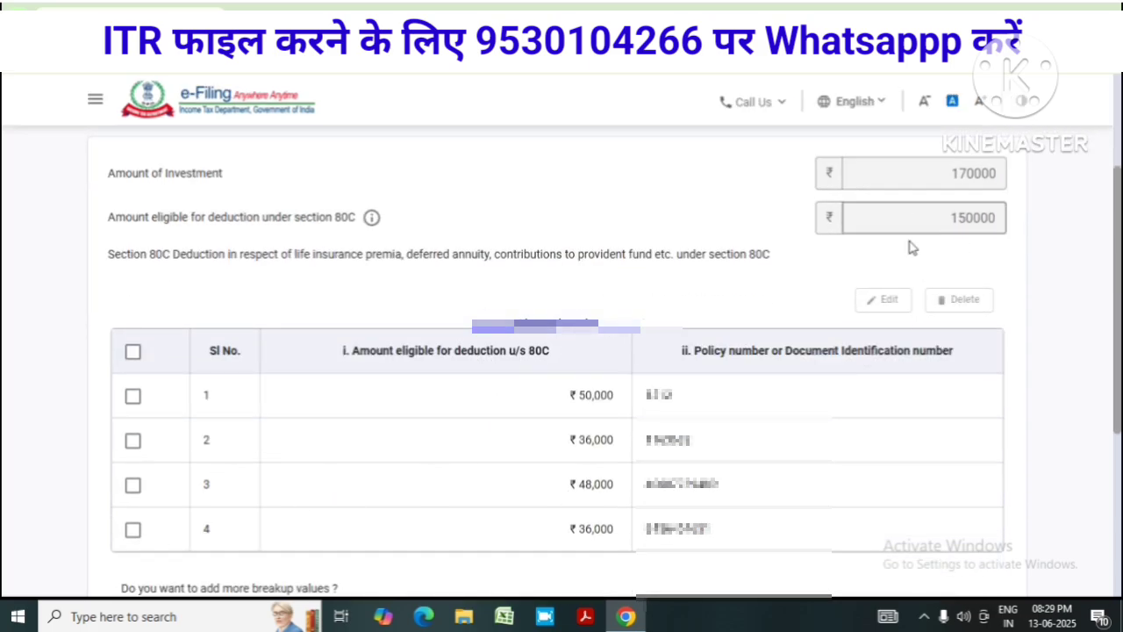
{"action": "scroll", "coordinate": [908, 237], "scroll_direction": "up", "scroll_amount": 1}
{"action": "scroll", "coordinate": [441, 521], "scroll_direction": "down", "scroll_amount": 1}
{"action": "scroll", "coordinate": [865, 377], "scroll_direction": "down", "scroll_amount": 2}
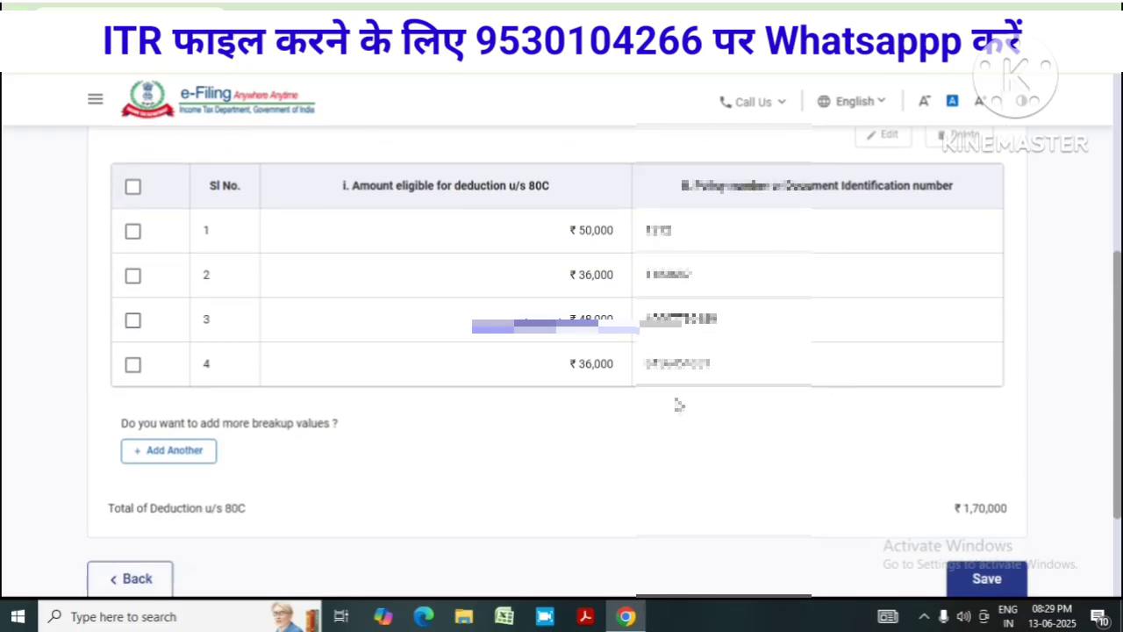
{"action": "scroll", "coordinate": [746, 421], "scroll_direction": "down", "scroll_amount": 1}
{"action": "scroll", "coordinate": [654, 429], "scroll_direction": "up", "scroll_amount": 1}
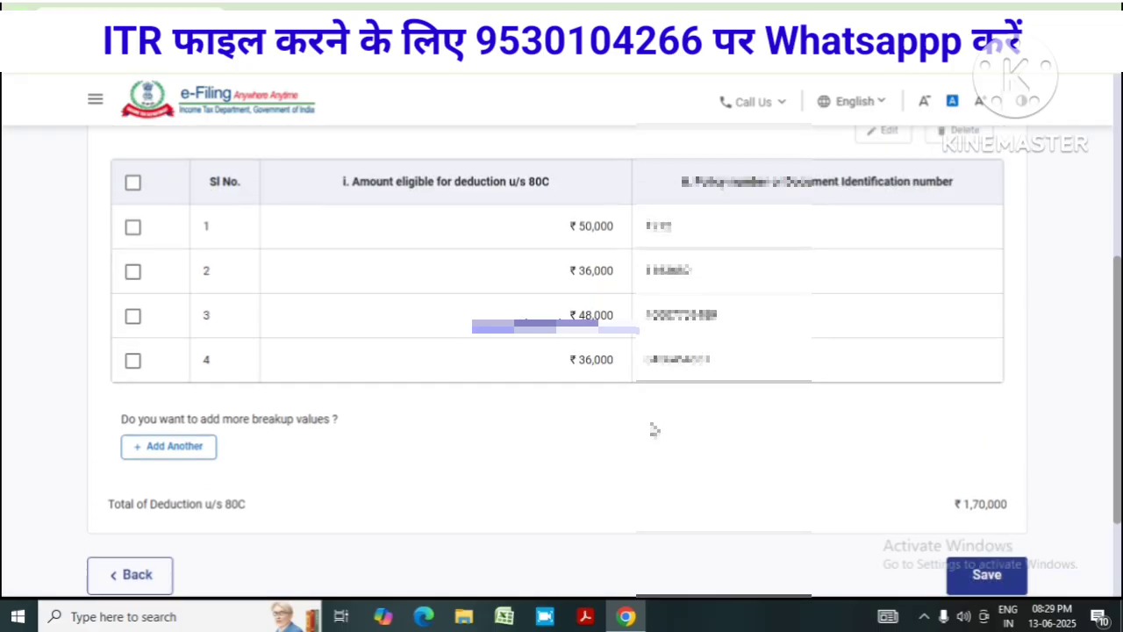
{"action": "scroll", "coordinate": [653, 429], "scroll_direction": "up", "scroll_amount": 1}
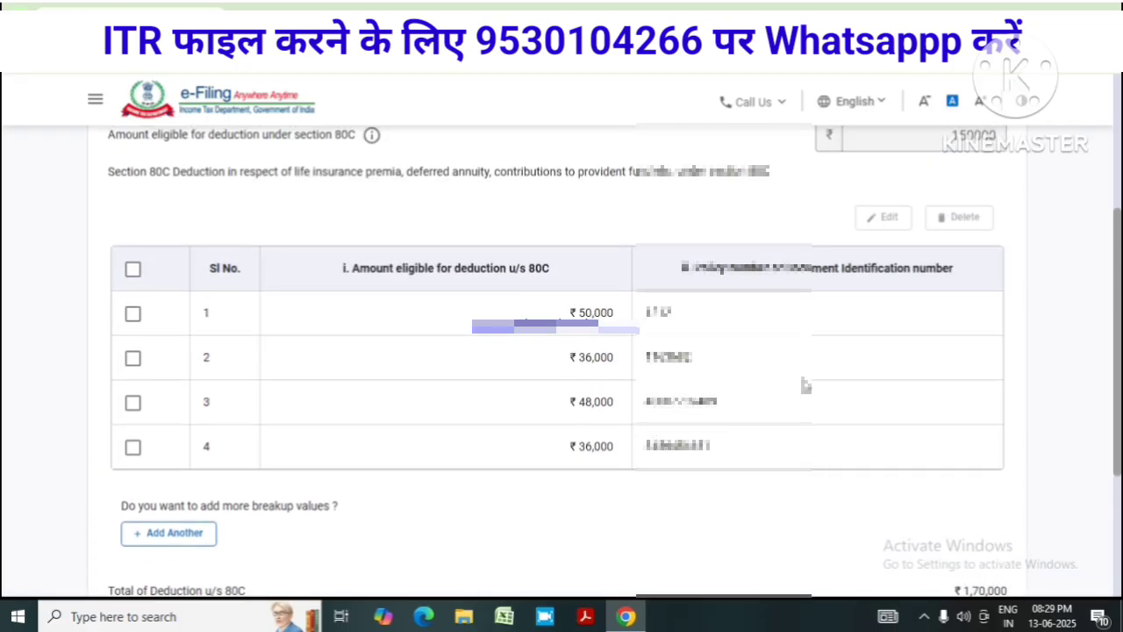
Scroll to the bottom of the 80C breakup page to reach the Save button
{"action": "scroll", "coordinate": [777, 378], "scroll_direction": "down", "scroll_amount": 1}
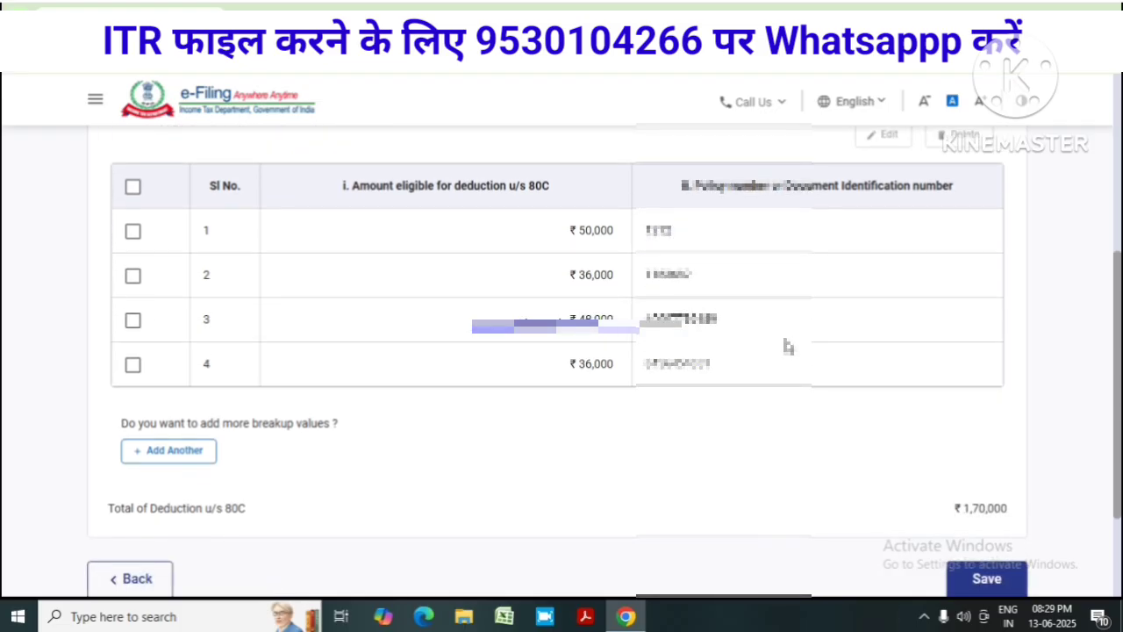
{"action": "scroll", "coordinate": [803, 351], "scroll_direction": "down", "scroll_amount": 1}
{"action": "left_click", "coordinate": [1005, 509]}
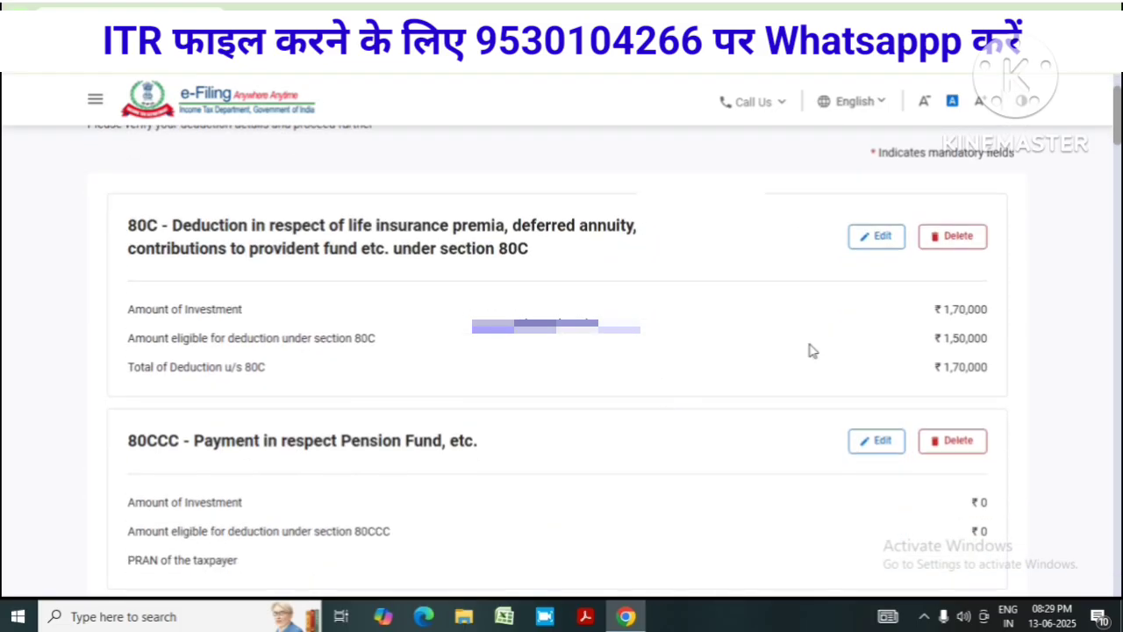
{"action": "scroll", "coordinate": [430, 498], "scroll_direction": "down", "scroll_amount": 1}
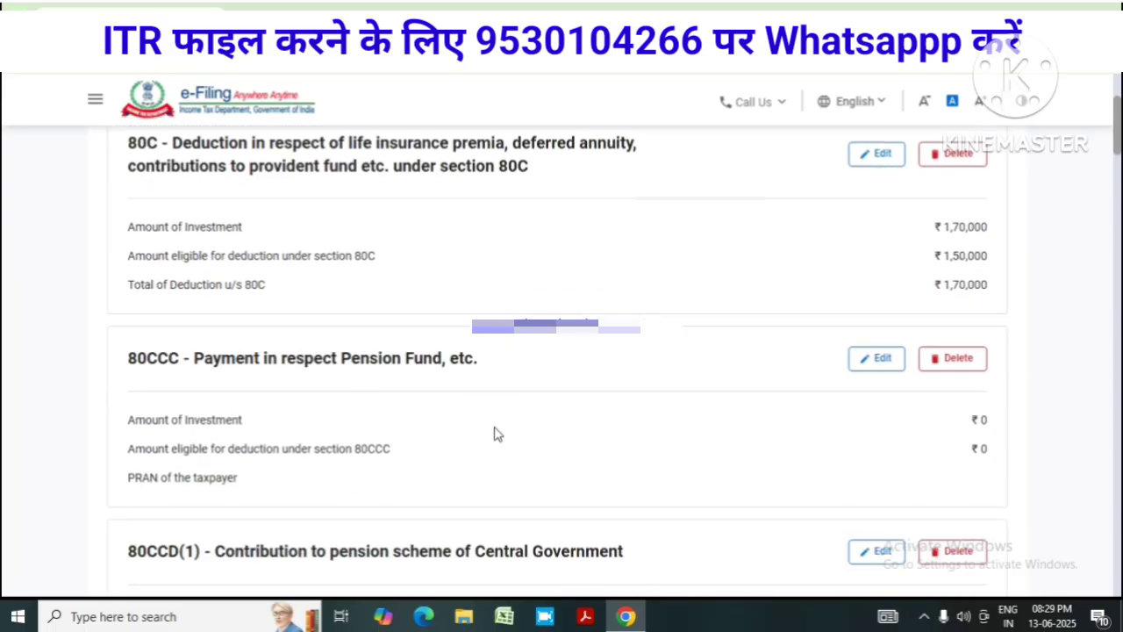
{"action": "scroll", "coordinate": [353, 427], "scroll_direction": "down", "scroll_amount": 4}
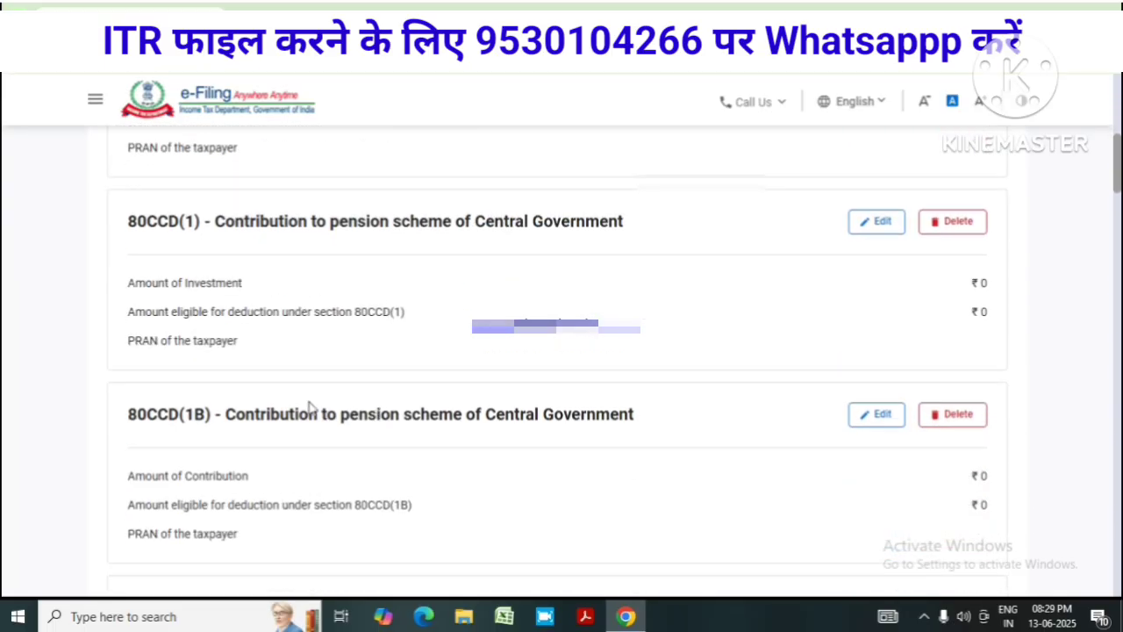
{"action": "scroll", "coordinate": [446, 465], "scroll_direction": "down", "scroll_amount": 4}
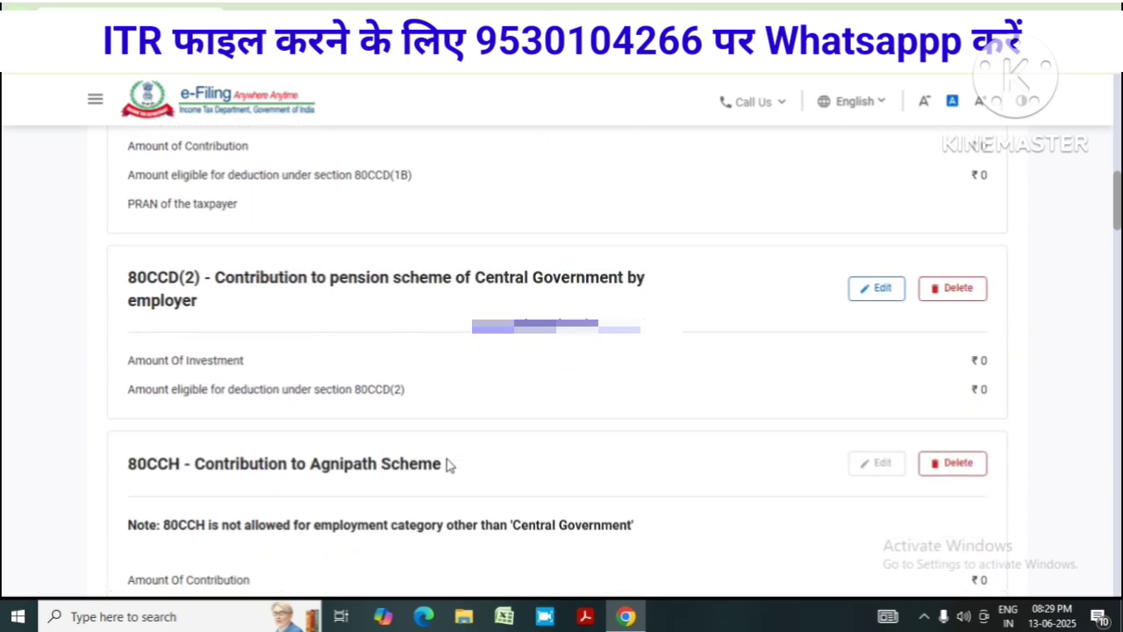
{"action": "scroll", "coordinate": [445, 465], "scroll_direction": "down", "scroll_amount": 3}
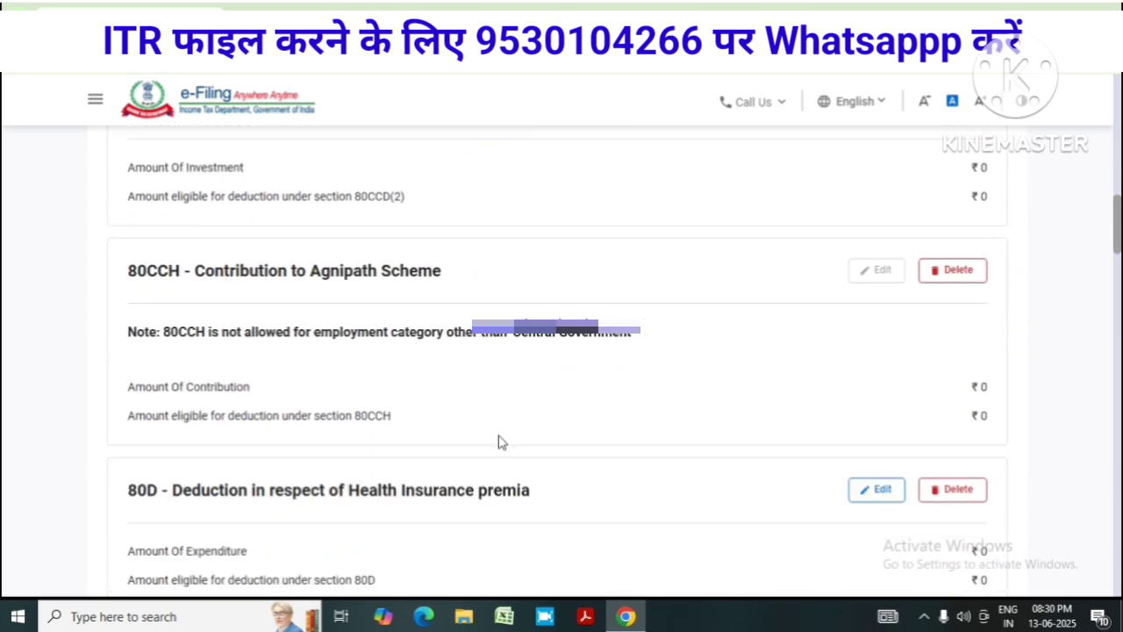
{"action": "scroll", "coordinate": [501, 444], "scroll_direction": "up", "scroll_amount": 1}
{"action": "scroll", "coordinate": [526, 399], "scroll_direction": "down", "scroll_amount": 1}
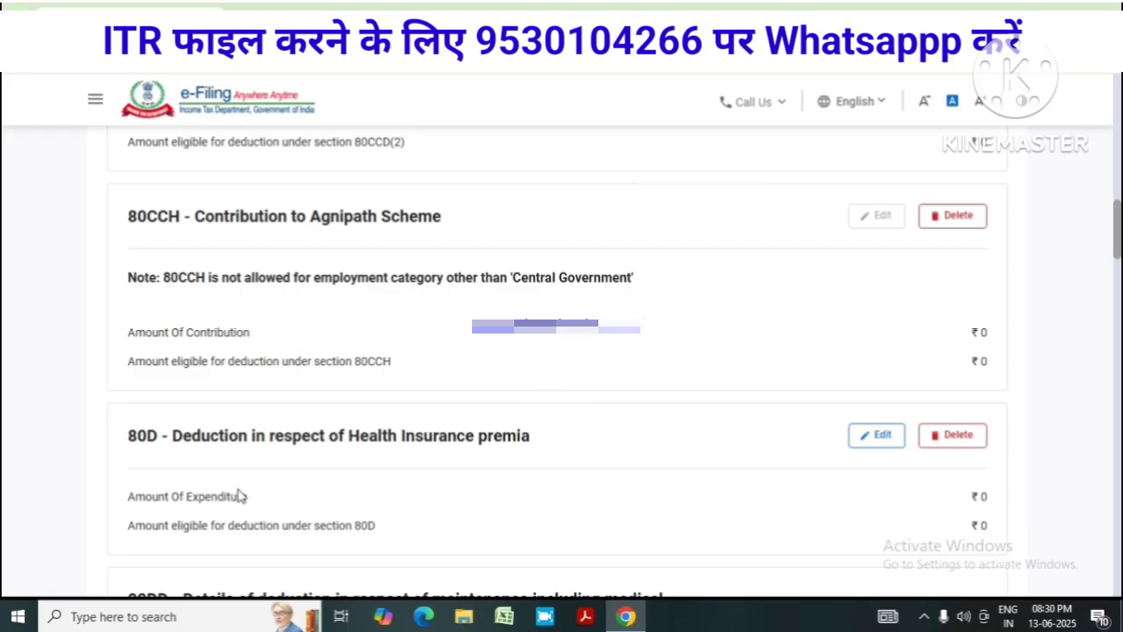
Open the 80D health insurance deduction and answer No to the senior-citizen question
{"action": "left_click", "coordinate": [875, 441]}
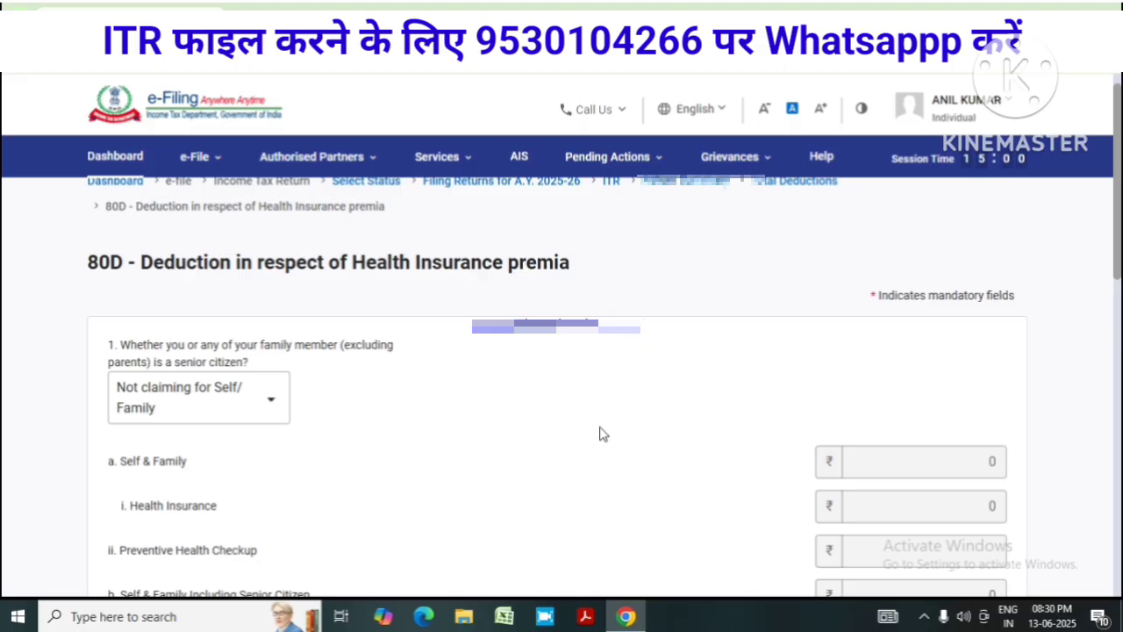
{"action": "scroll", "coordinate": [598, 425], "scroll_direction": "down", "scroll_amount": 3}
{"action": "scroll", "coordinate": [528, 404], "scroll_direction": "down", "scroll_amount": 3}
{"action": "scroll", "coordinate": [526, 404], "scroll_direction": "up", "scroll_amount": 4}
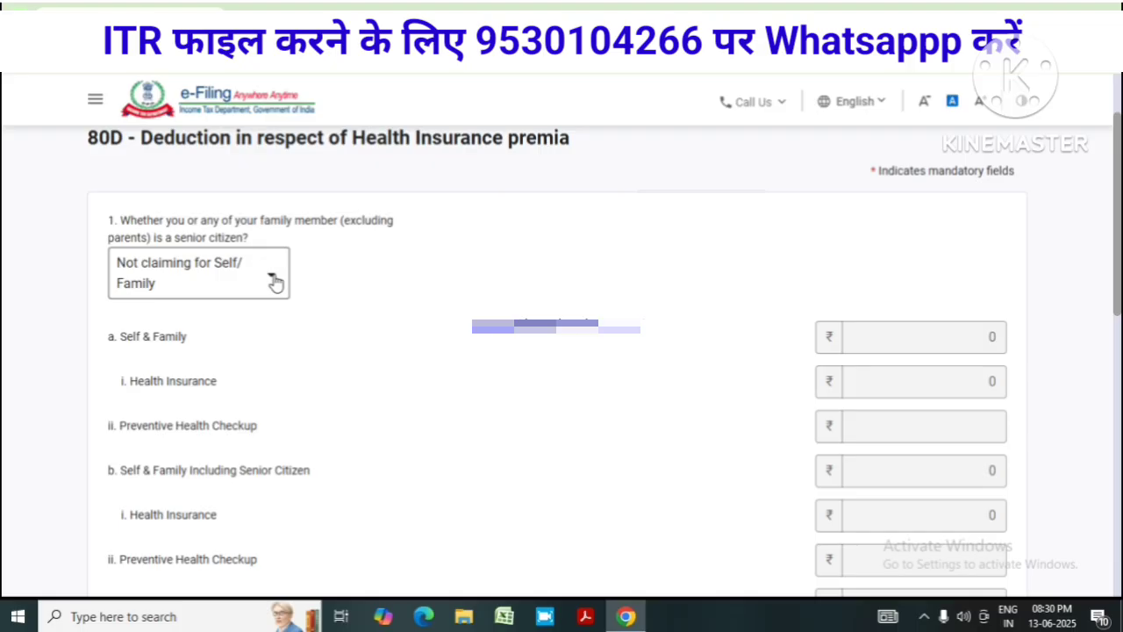
{"action": "left_click", "coordinate": [274, 282]}
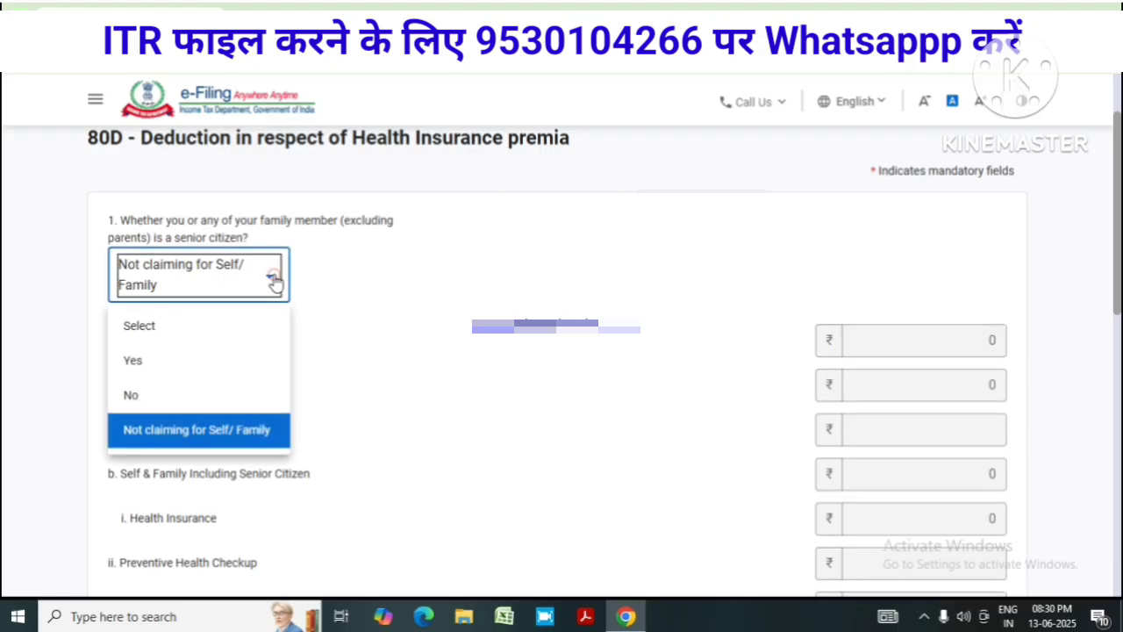
{"action": "left_click", "coordinate": [183, 369]}
{"action": "left_click", "coordinate": [278, 341]}
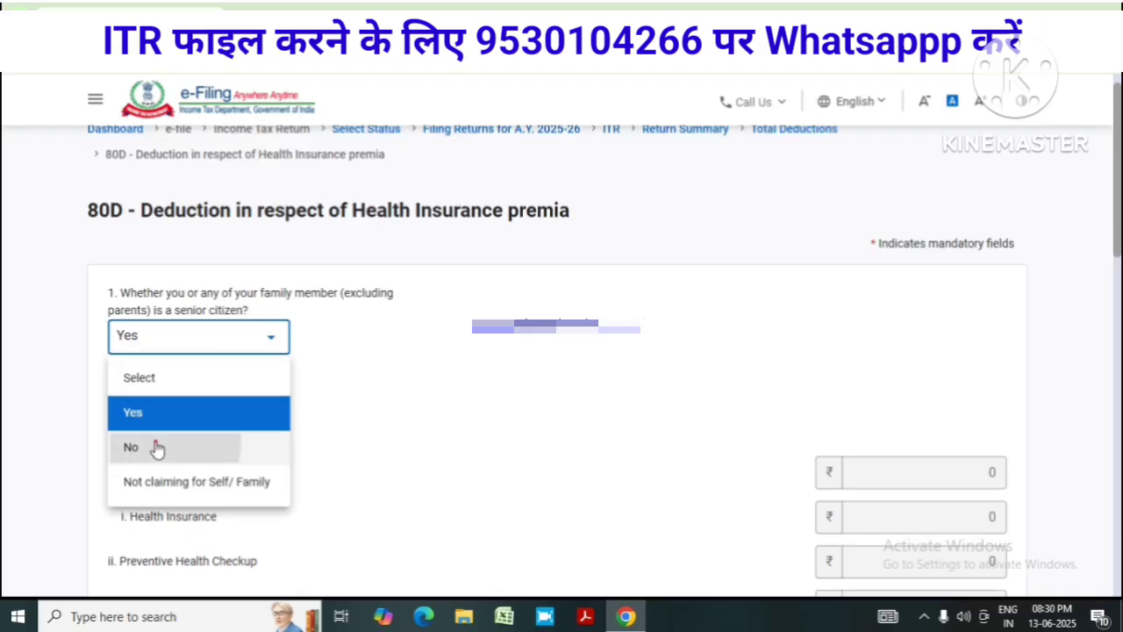
{"action": "left_click", "coordinate": [155, 443]}
{"action": "scroll", "coordinate": [786, 397], "scroll_direction": "down", "scroll_amount": 1}
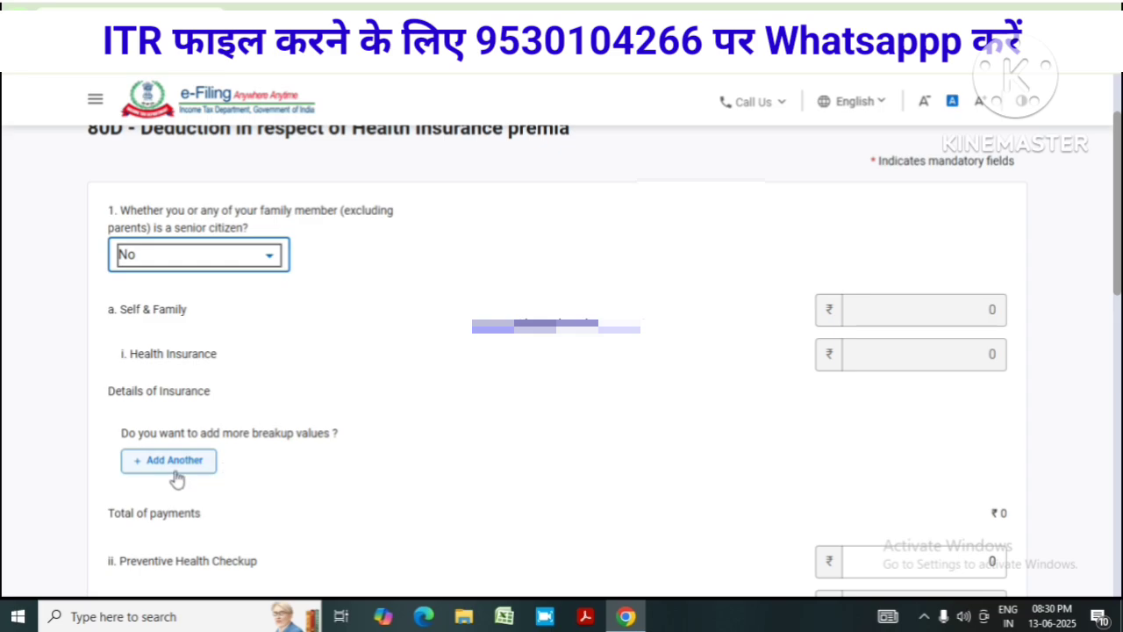
Add an 80D policy from insurer 'jkjsadfkljk' with its policy number and ₹21,000 amount, and save it
{"action": "left_click", "coordinate": [174, 467]}
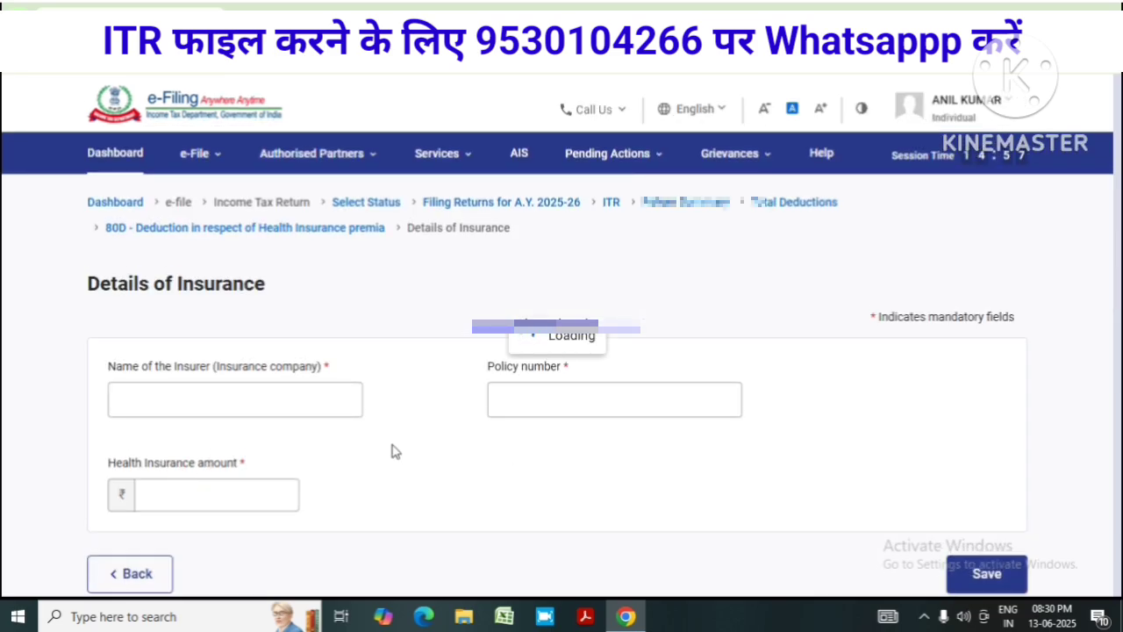
{"action": "left_click", "coordinate": [226, 386]}
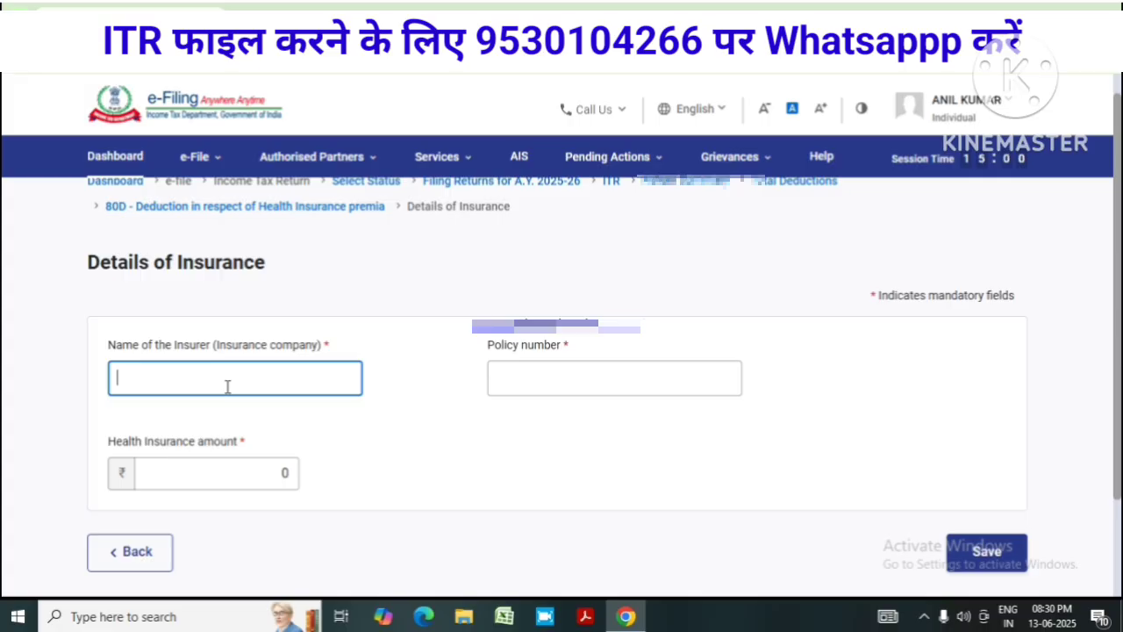
{"action": "type", "text": "jkjsadfkljk"}
{"action": "left_click", "coordinate": [569, 383]}
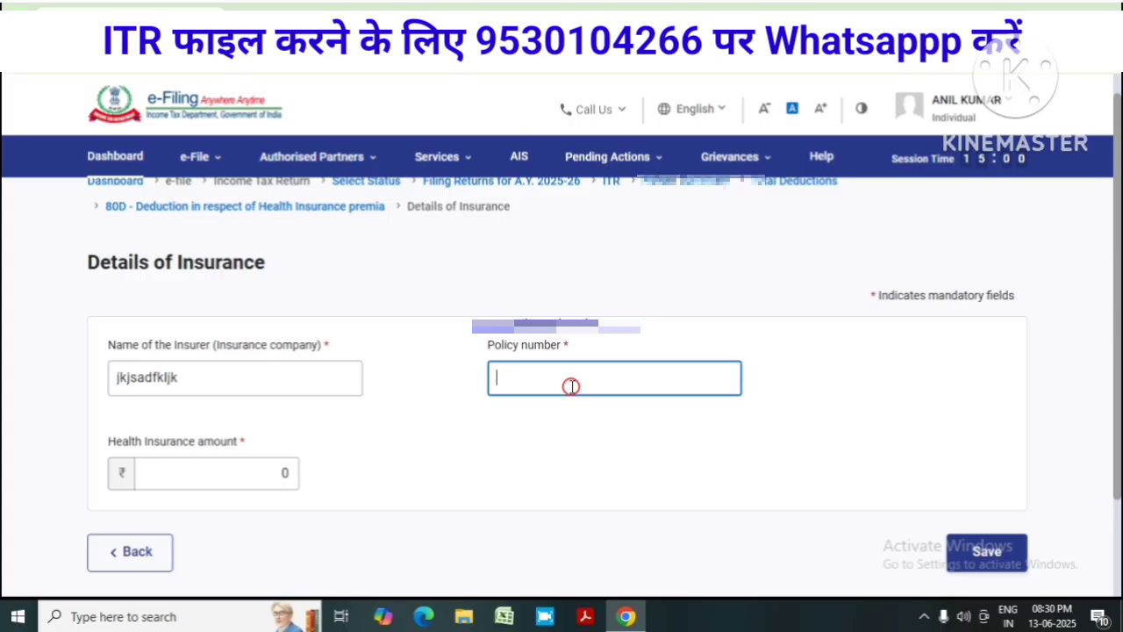
{"action": "left_click", "coordinate": [283, 470]}
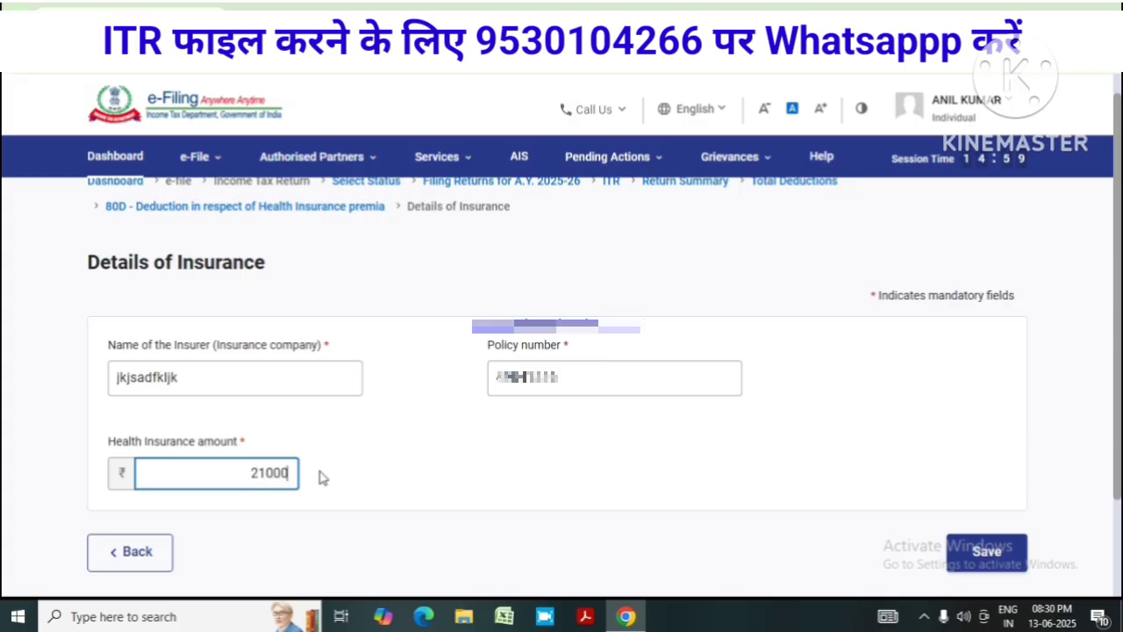
{"action": "type", "text": "21000"}
{"action": "left_click", "coordinate": [1013, 555]}
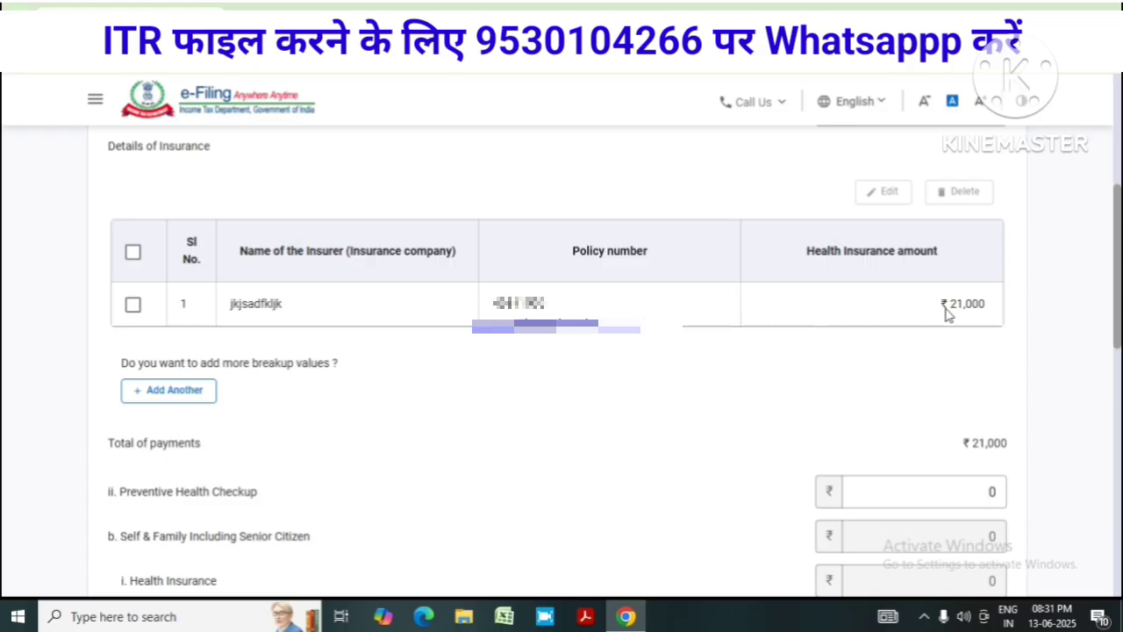
{"action": "scroll", "coordinate": [935, 402], "scroll_direction": "down", "scroll_amount": 15}
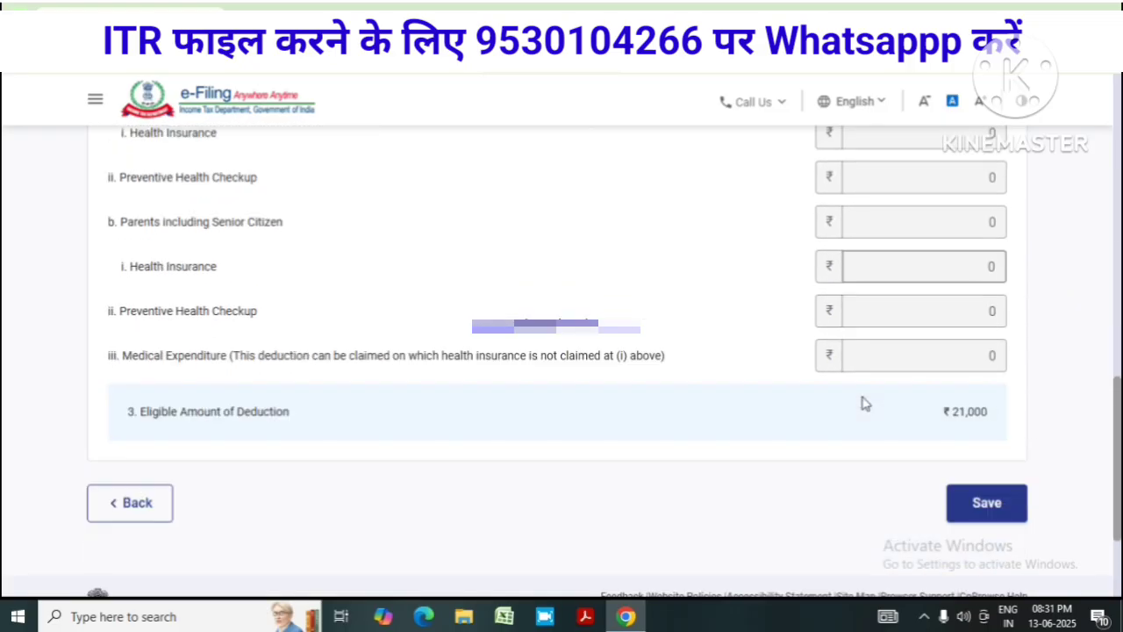
{"action": "scroll", "coordinate": [967, 404], "scroll_direction": "down", "scroll_amount": 8}
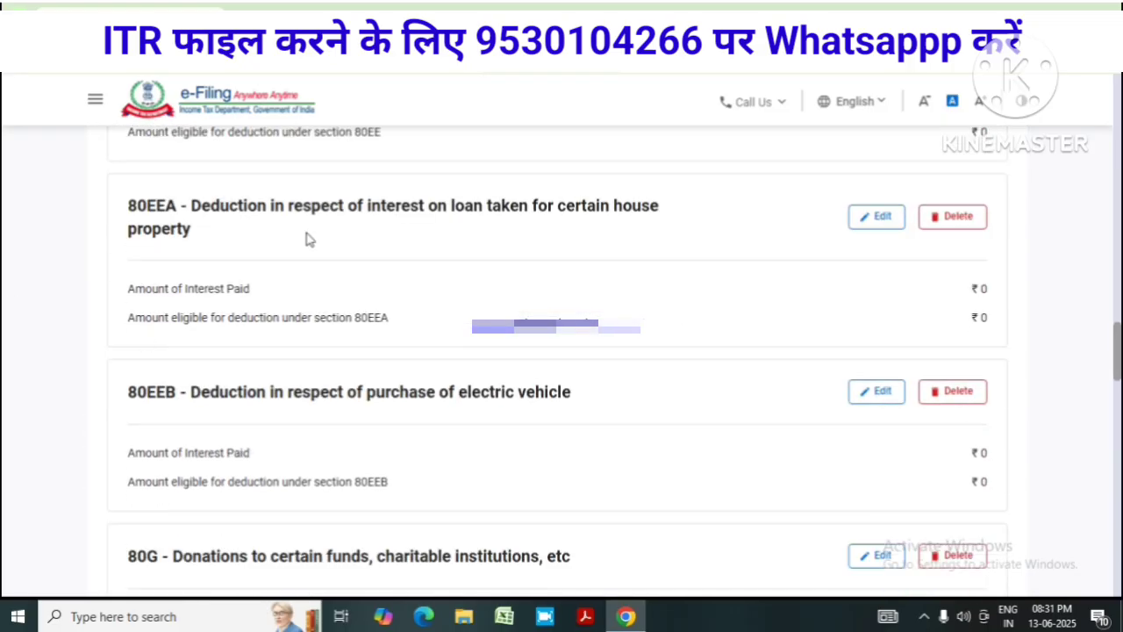
Scroll to the 80TTA savings bank interest card and open it for editing, showing ₹0
{"action": "scroll", "coordinate": [303, 254], "scroll_direction": "down", "scroll_amount": 5}
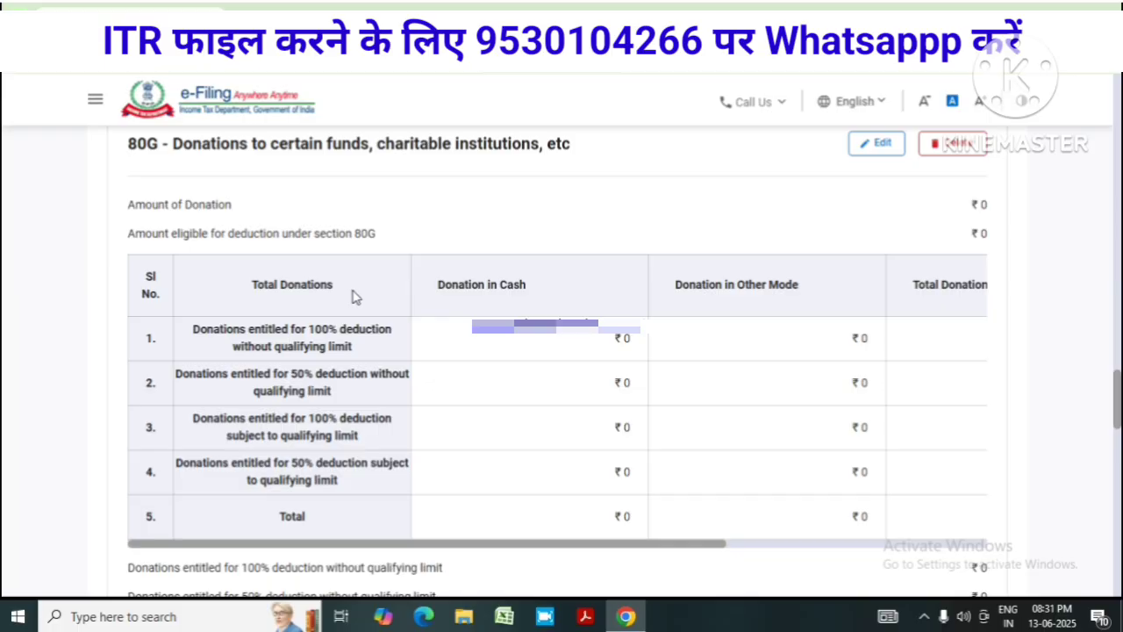
{"action": "scroll", "coordinate": [588, 258], "scroll_direction": "up", "scroll_amount": 2}
{"action": "scroll", "coordinate": [594, 258], "scroll_direction": "down", "scroll_amount": 7}
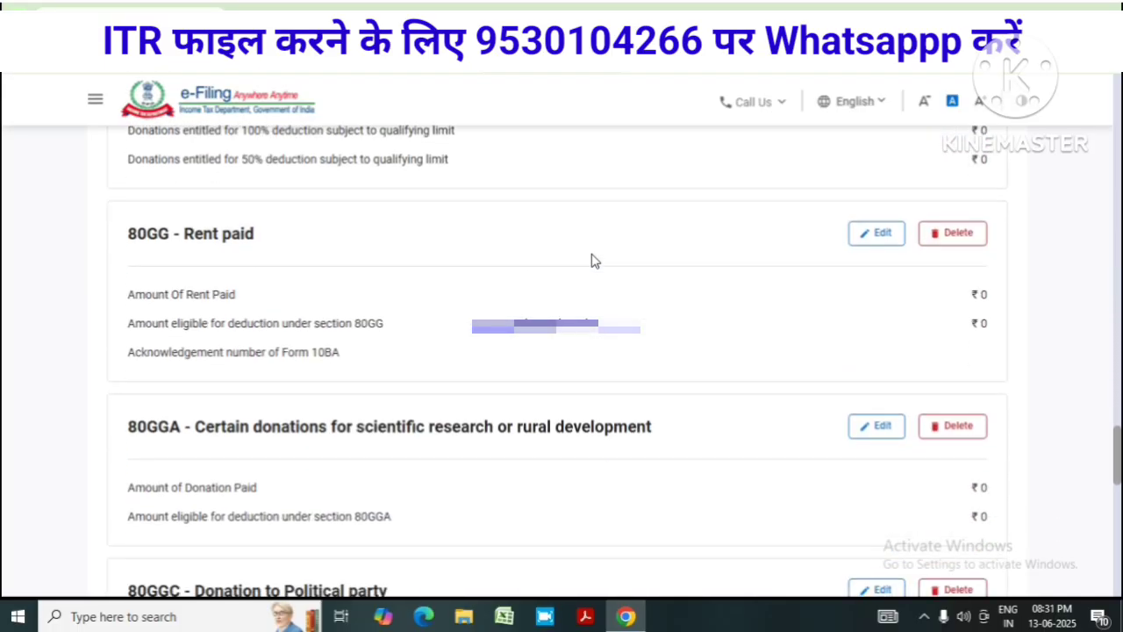
{"action": "scroll", "coordinate": [627, 255], "scroll_direction": "down", "scroll_amount": 5}
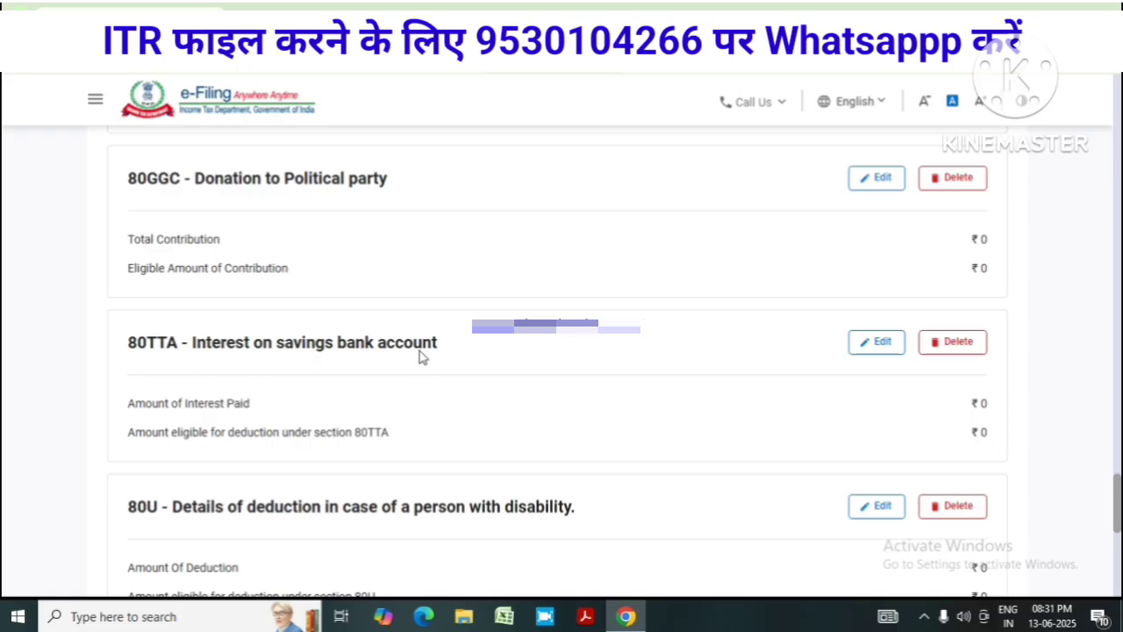
{"action": "left_click", "coordinate": [880, 345]}
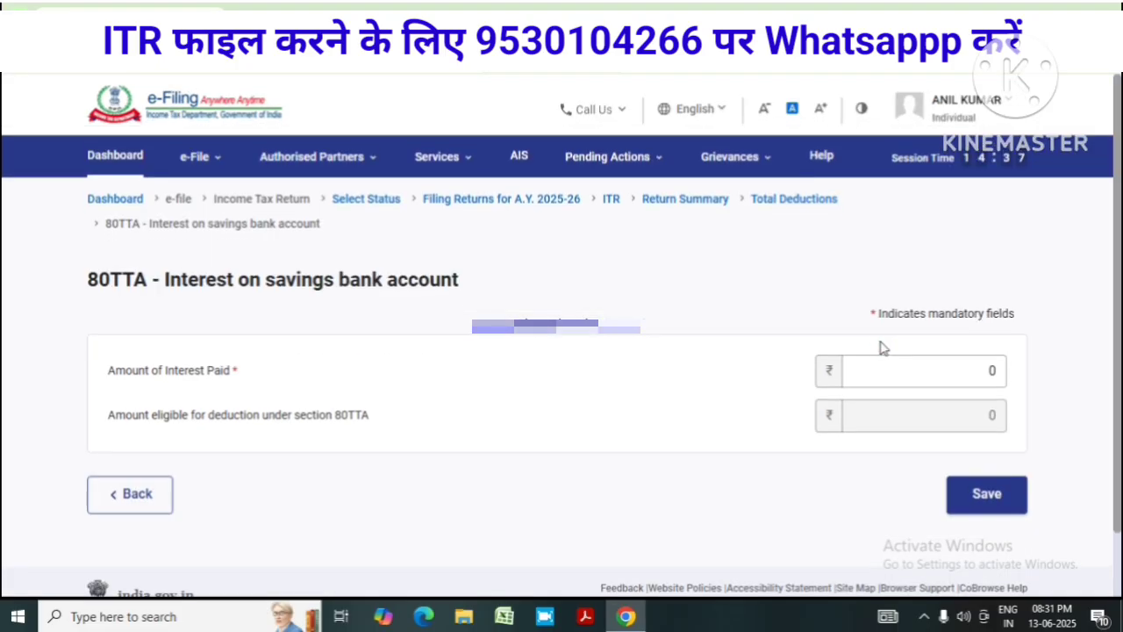
Enter ₹5,000 savings bank interest under 80TTA and save it as fully eligible
{"action": "left_click", "coordinate": [958, 344]}
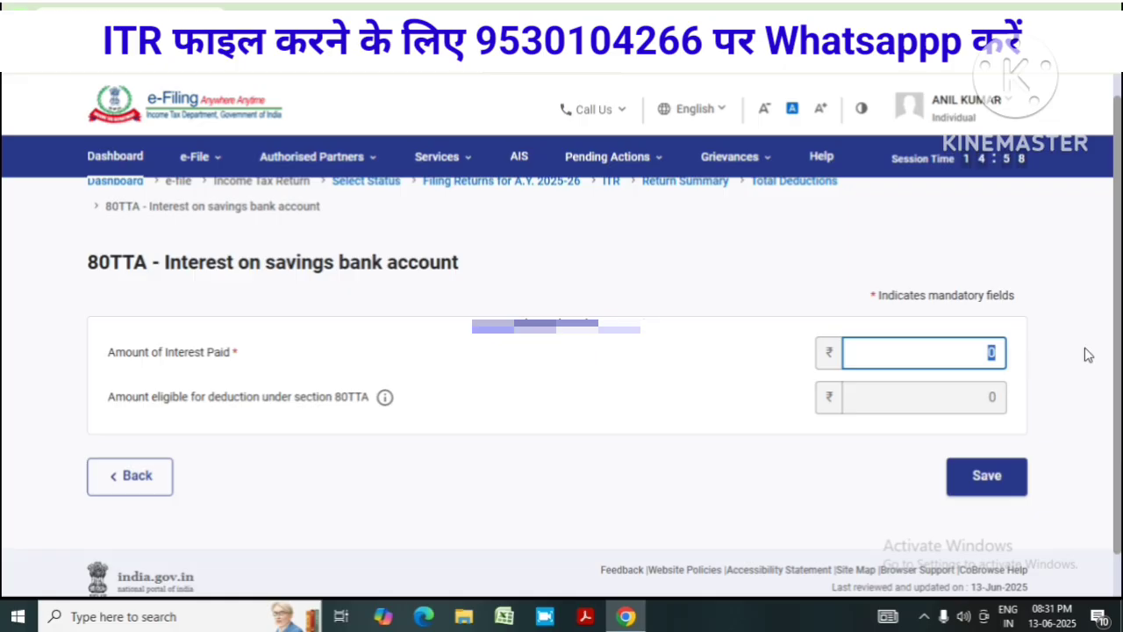
{"action": "type", "text": "5000"}
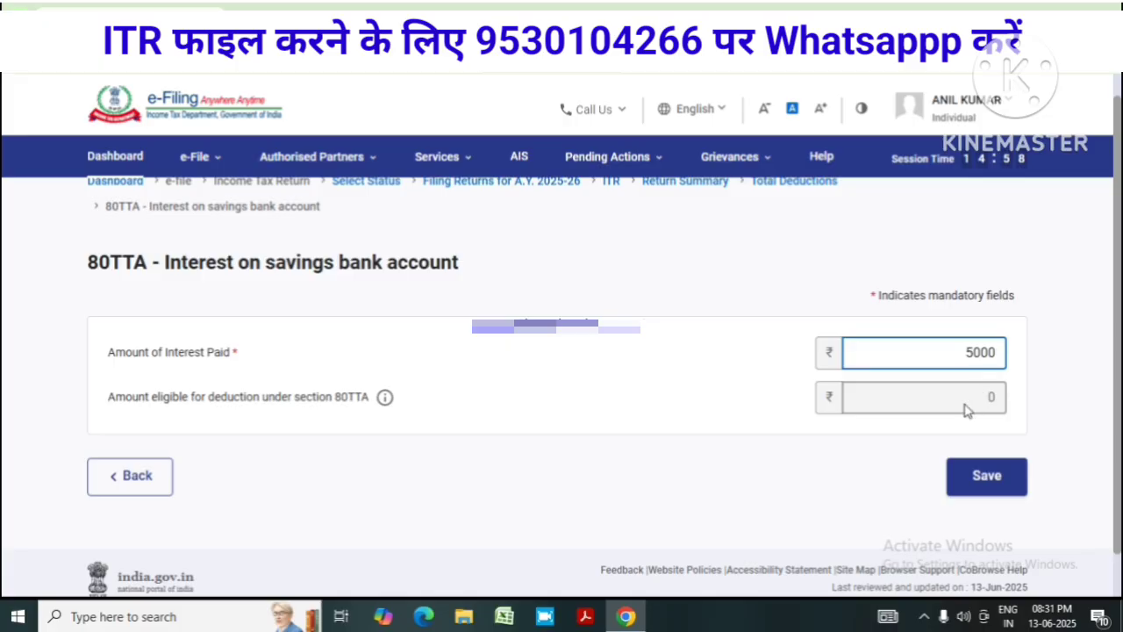
{"action": "left_click", "coordinate": [917, 399]}
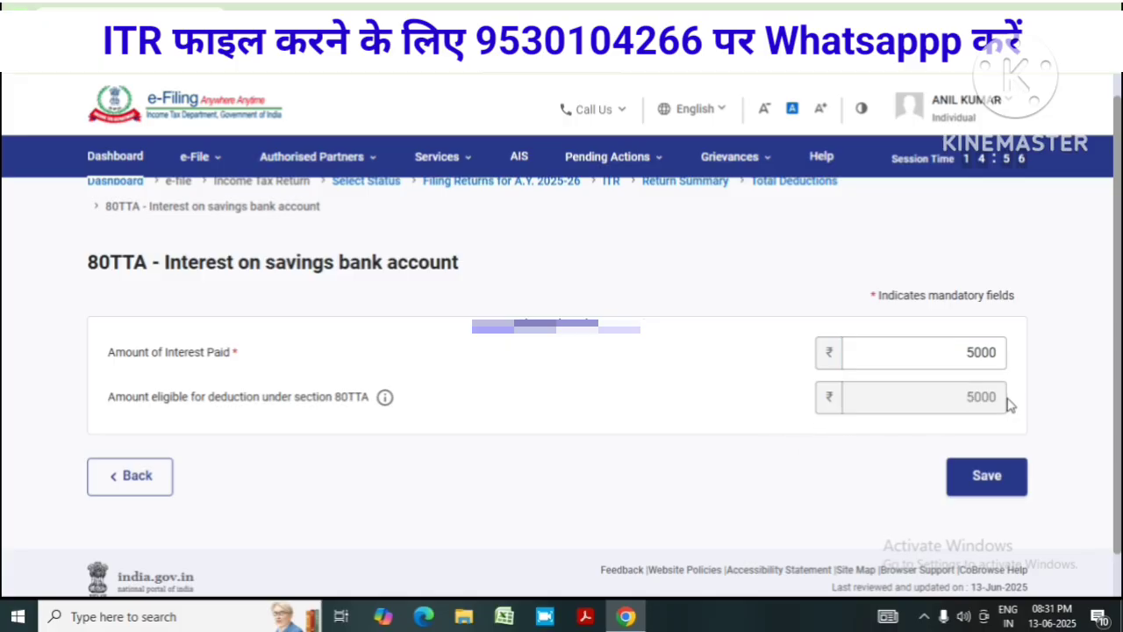
{"action": "left_click", "coordinate": [1009, 491]}
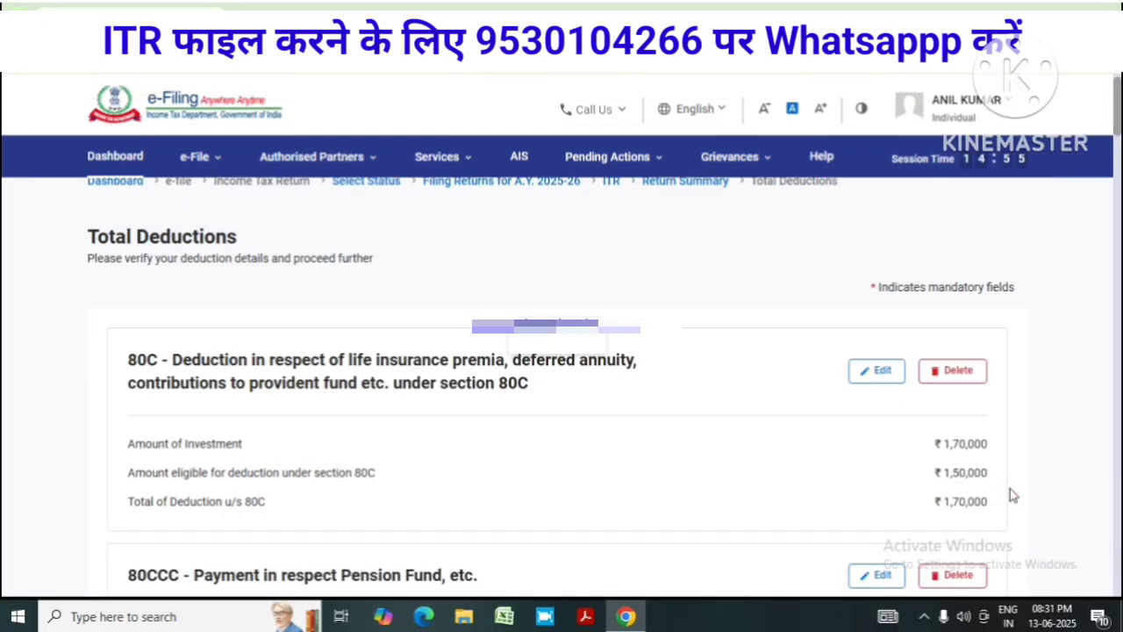
Review each section of the Total Deductions schedule and confirm the ₹176,000 total
{"action": "scroll", "coordinate": [912, 452], "scroll_direction": "down", "scroll_amount": 5}
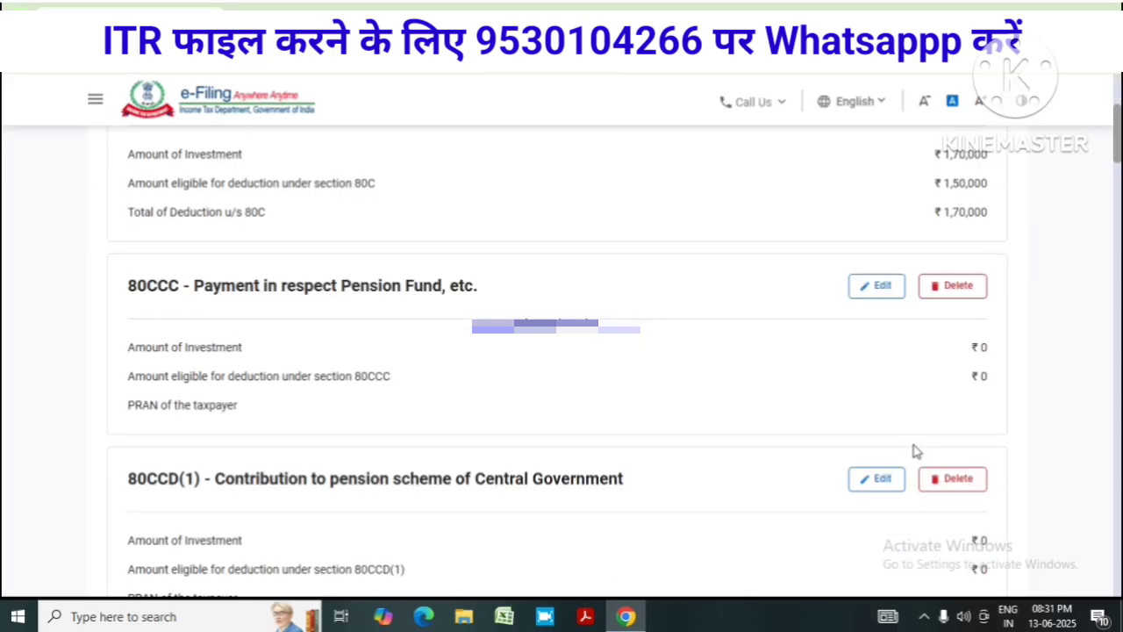
{"action": "scroll", "coordinate": [825, 434], "scroll_direction": "down", "scroll_amount": 12}
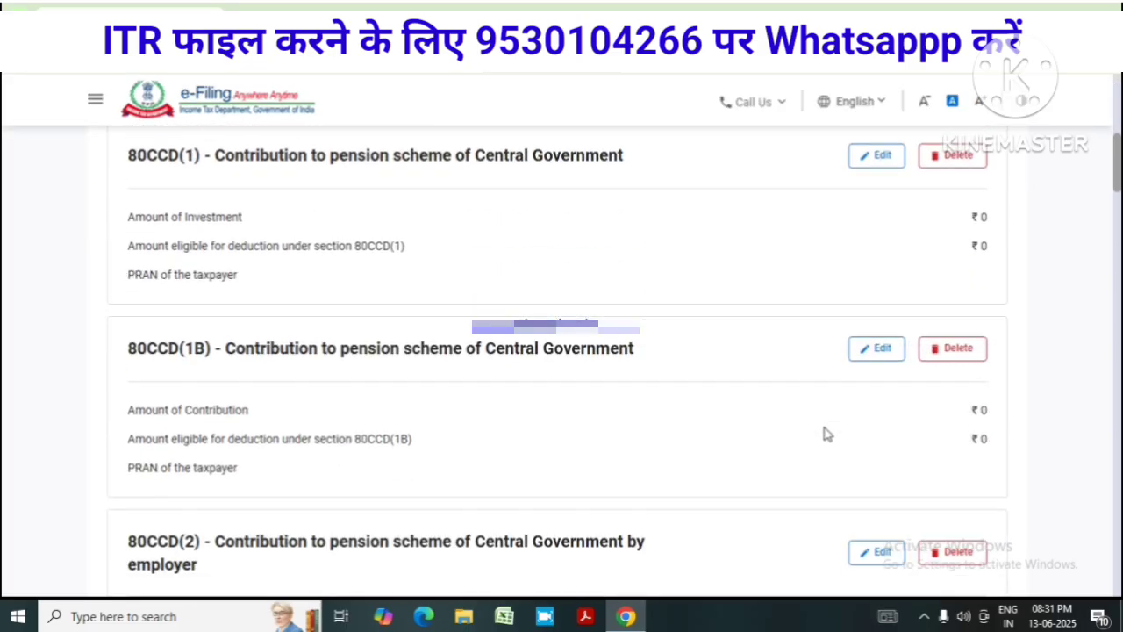
{"action": "scroll", "coordinate": [824, 433], "scroll_direction": "down", "scroll_amount": 10}
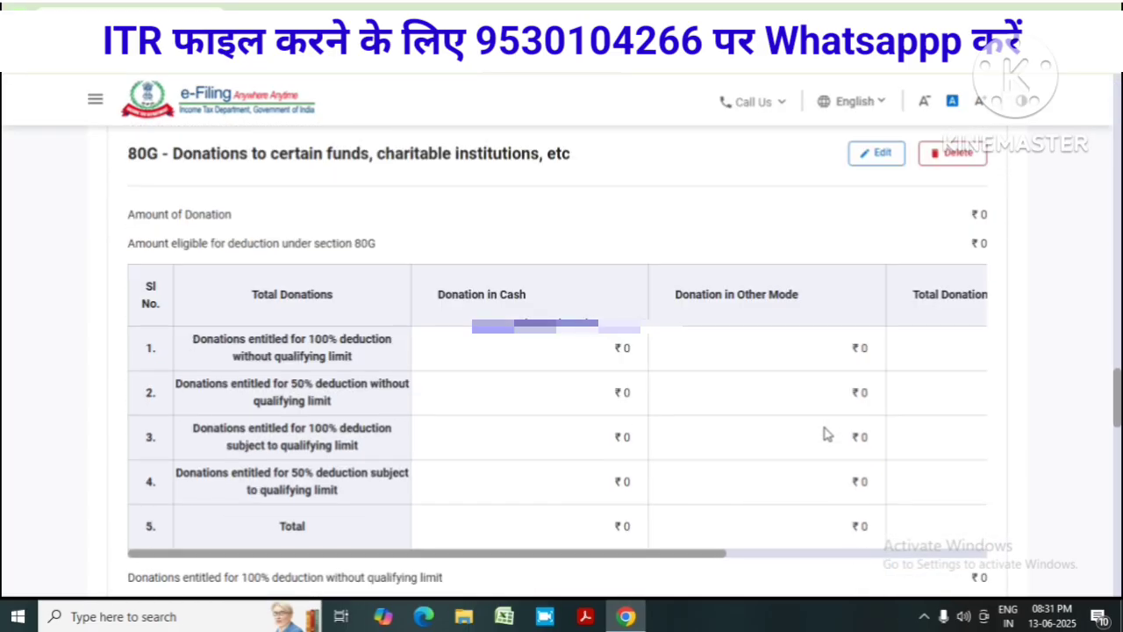
{"action": "scroll", "coordinate": [562, 360], "scroll_direction": "down", "scroll_amount": 4}
{"action": "scroll", "coordinate": [562, 360], "scroll_direction": "down", "scroll_amount": 10}
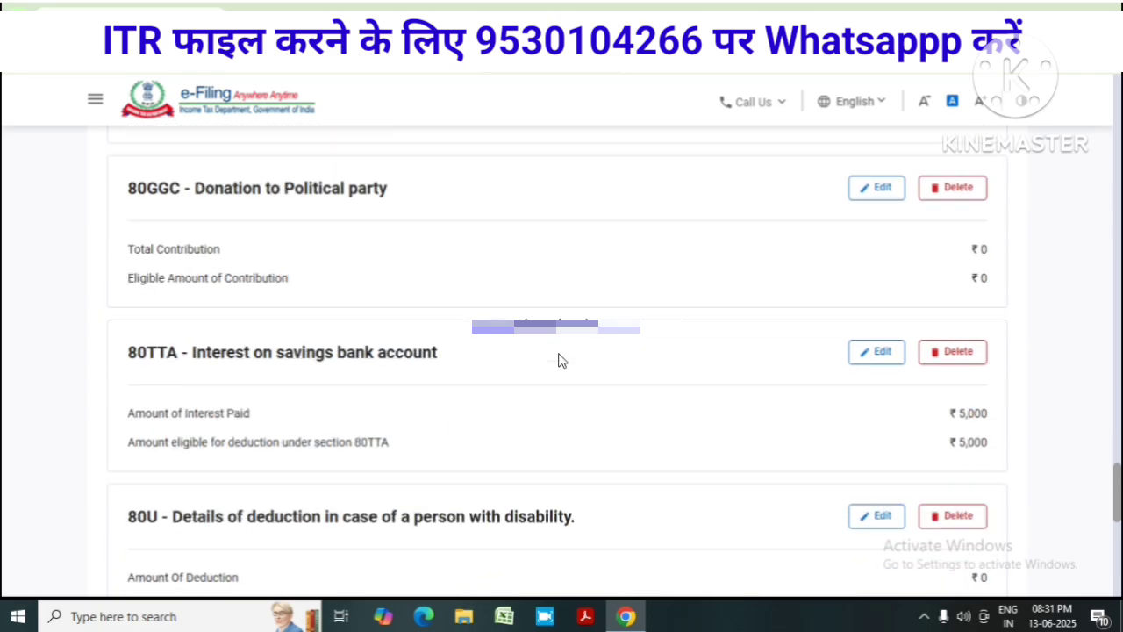
{"action": "scroll", "coordinate": [561, 360], "scroll_direction": "down", "scroll_amount": 3}
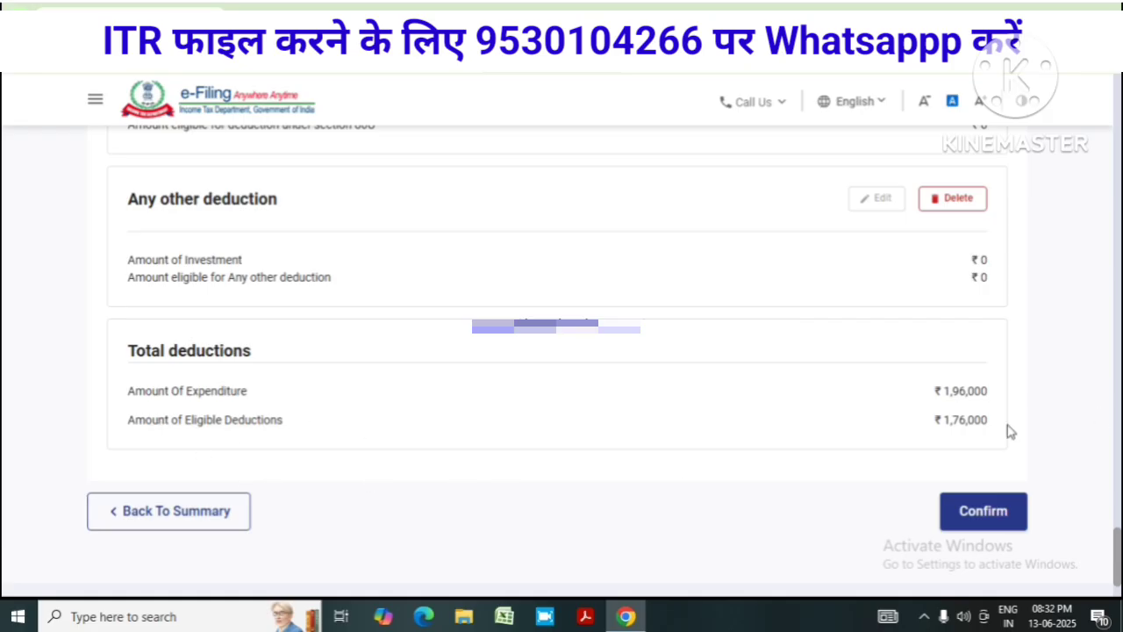
{"action": "scroll", "coordinate": [978, 397], "scroll_direction": "up", "scroll_amount": 10}
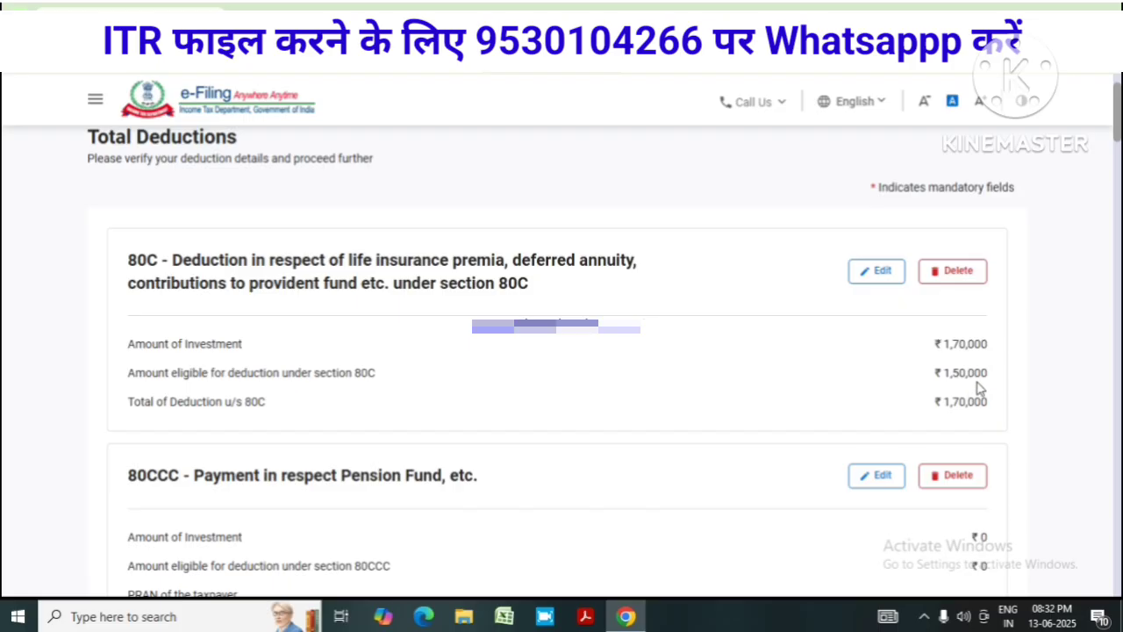
{"action": "scroll", "coordinate": [979, 389], "scroll_direction": "down", "scroll_amount": 10}
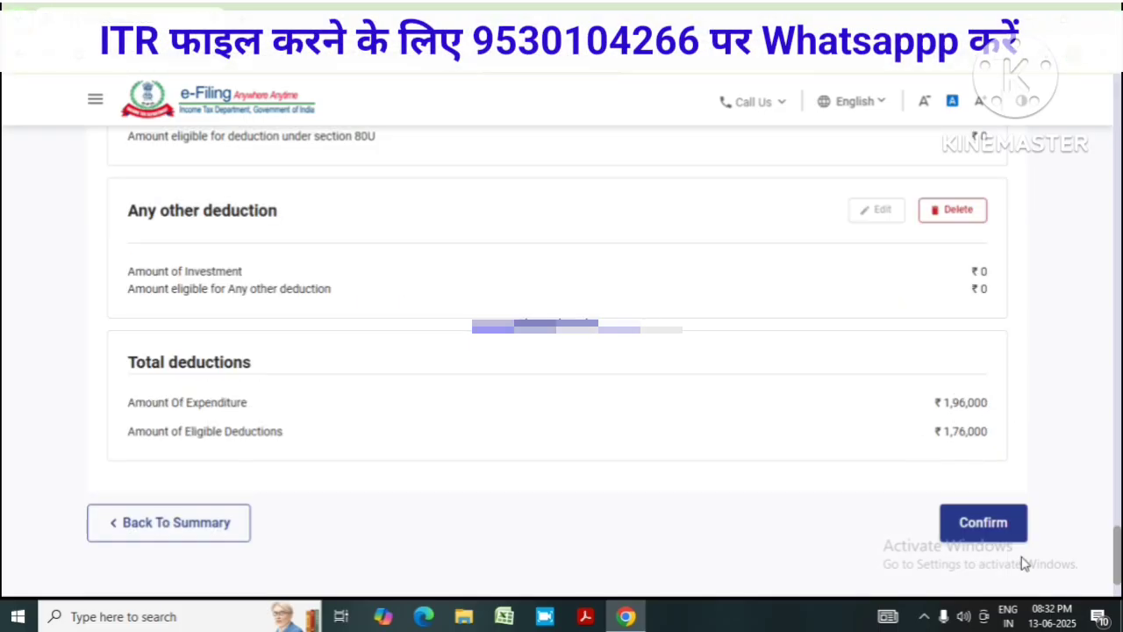
{"action": "left_click", "coordinate": [991, 529]}
Review the Tax Paid details totalling ₹68,600 and confirm them
{"action": "scroll", "coordinate": [702, 377], "scroll_direction": "up", "scroll_amount": 1}
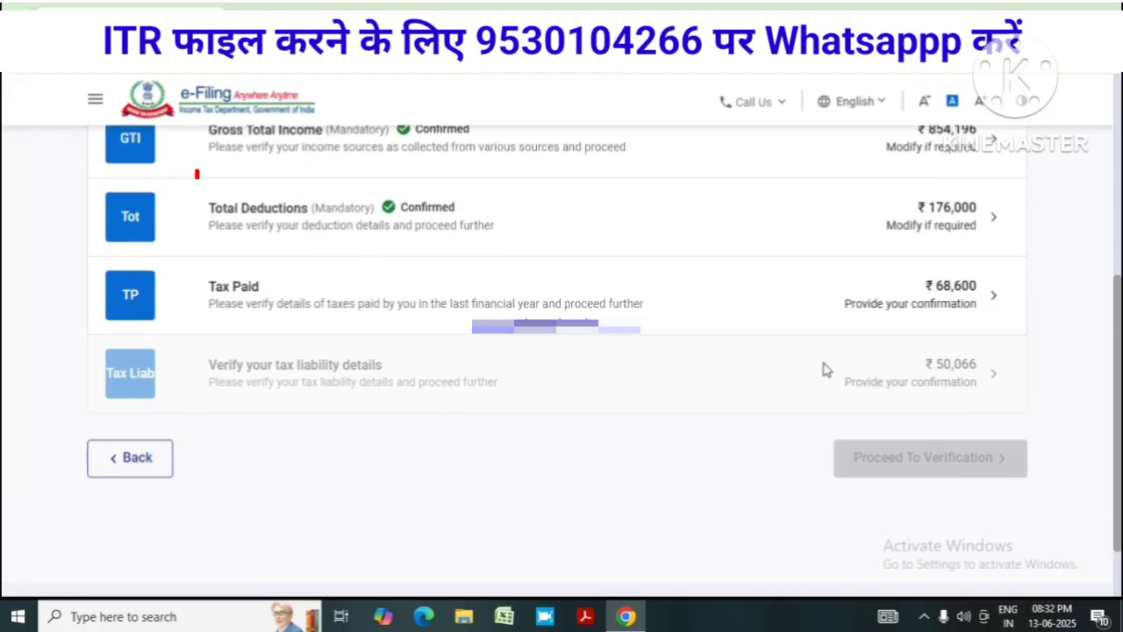
{"action": "left_click", "coordinate": [839, 295]}
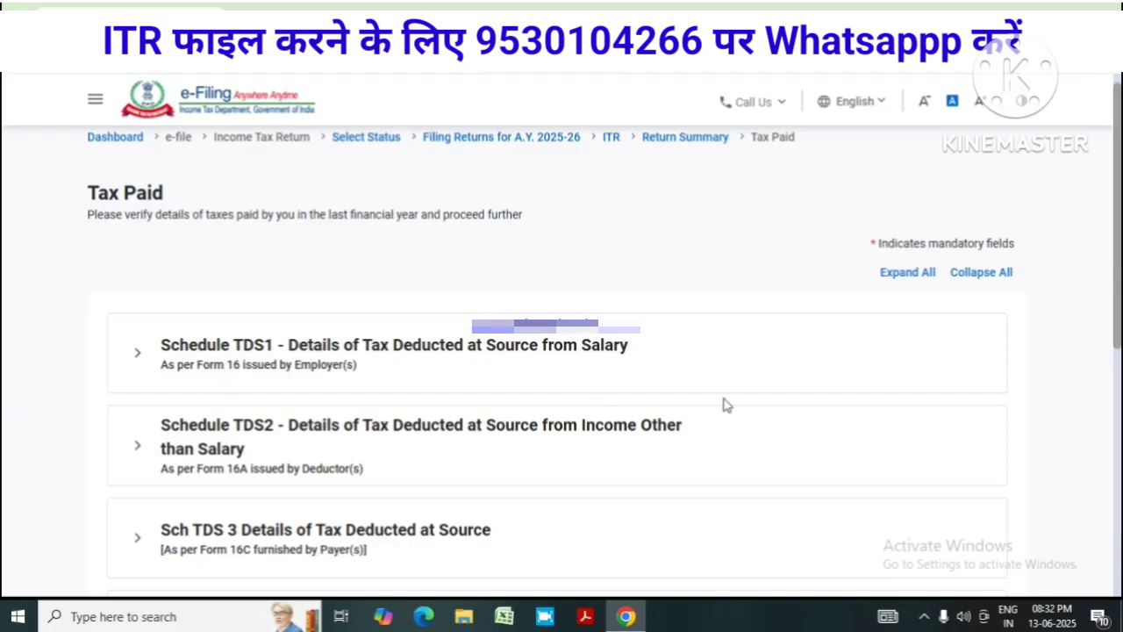
{"action": "scroll", "coordinate": [737, 399], "scroll_direction": "down", "scroll_amount": 5}
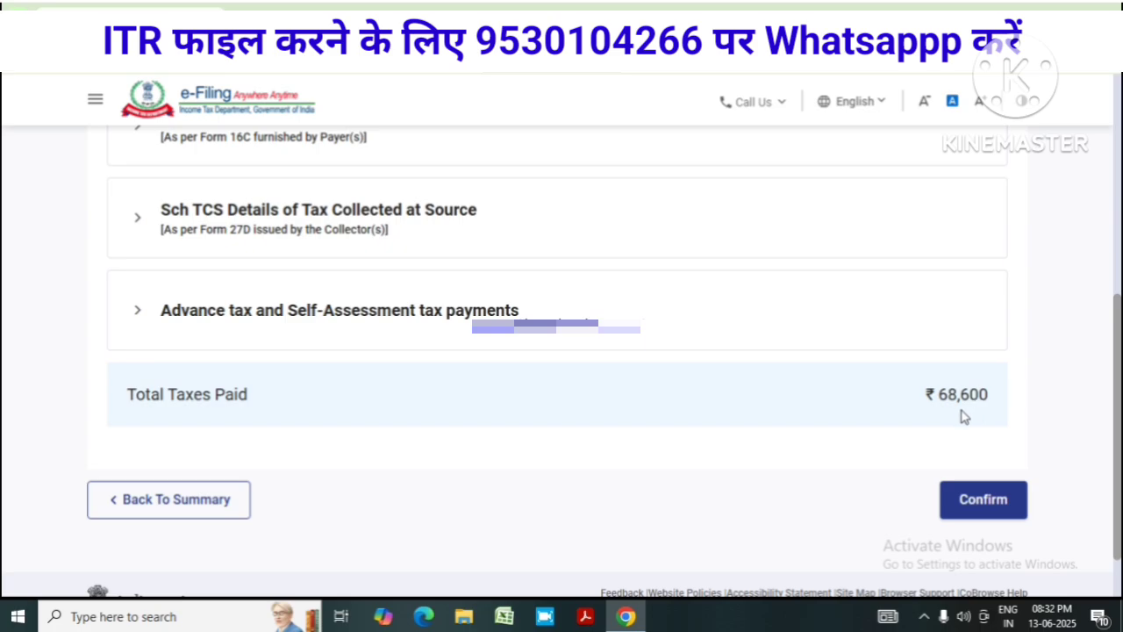
{"action": "scroll", "coordinate": [945, 413], "scroll_direction": "up", "scroll_amount": 1}
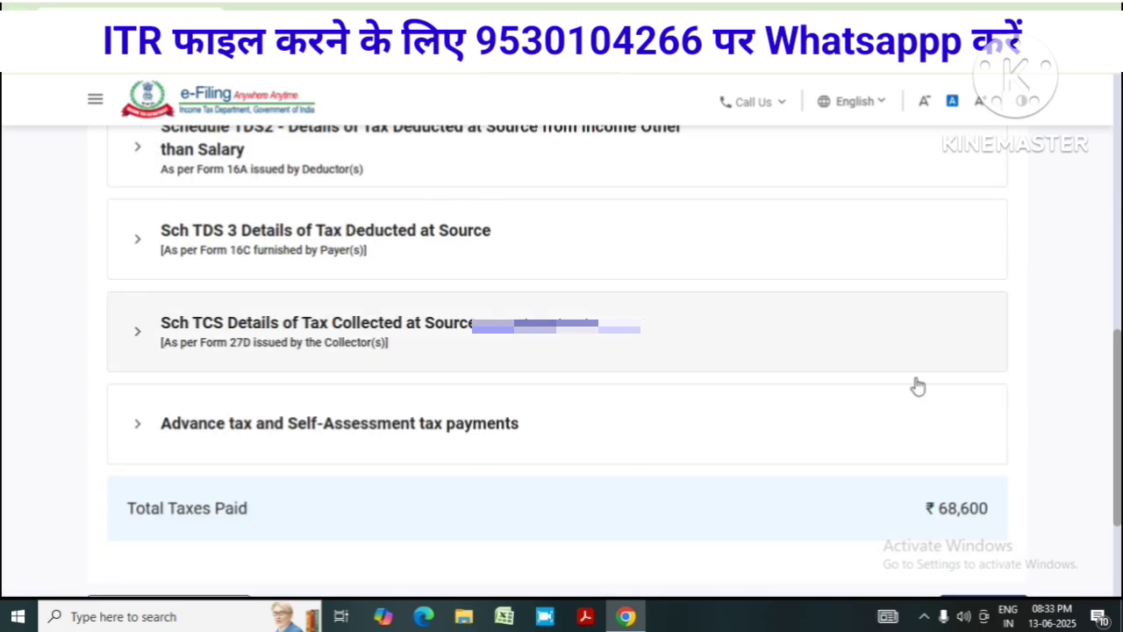
{"action": "scroll", "coordinate": [879, 436], "scroll_direction": "down", "scroll_amount": 2}
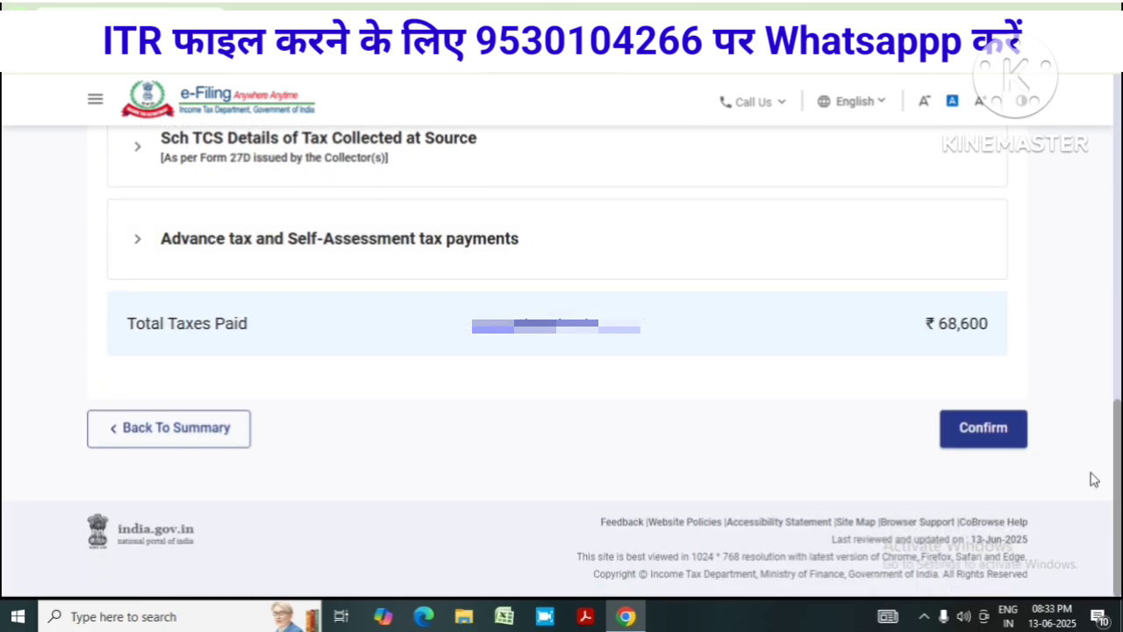
{"action": "left_click", "coordinate": [1001, 445]}
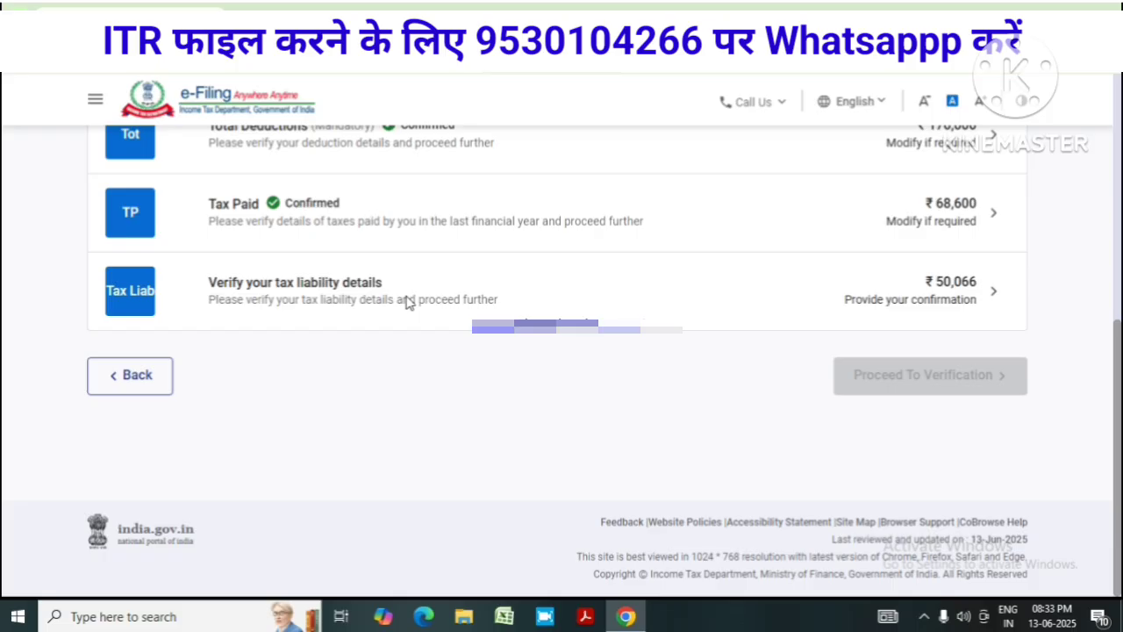
Open the tax liability details for review and scroll through them
{"action": "left_click", "coordinate": [921, 302]}
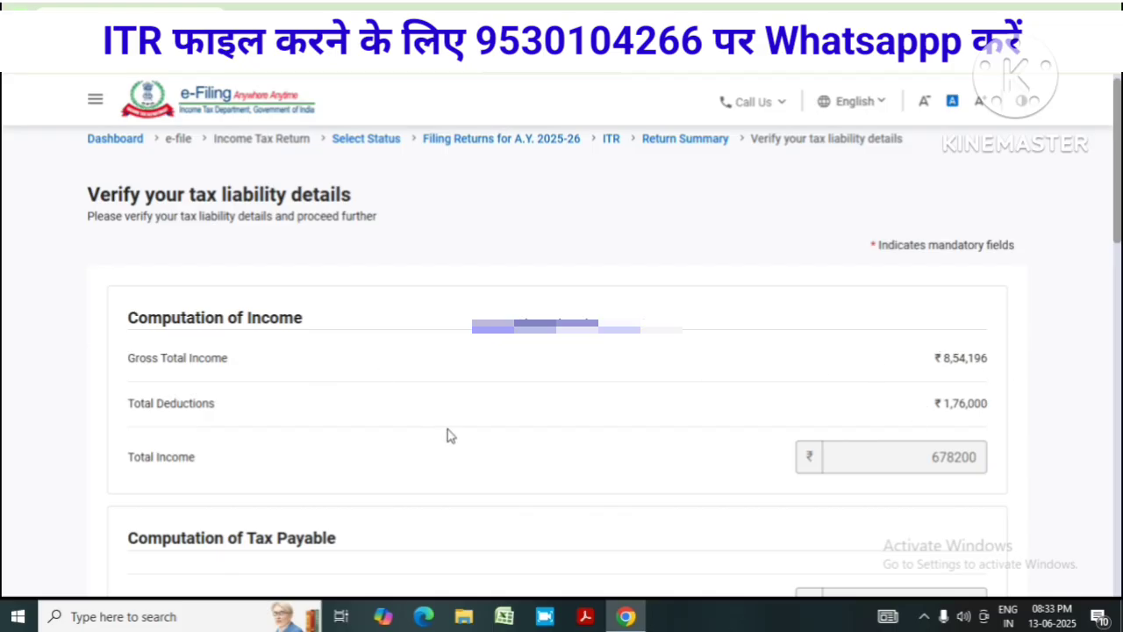
{"action": "scroll", "coordinate": [1004, 422], "scroll_direction": "down", "scroll_amount": 2}
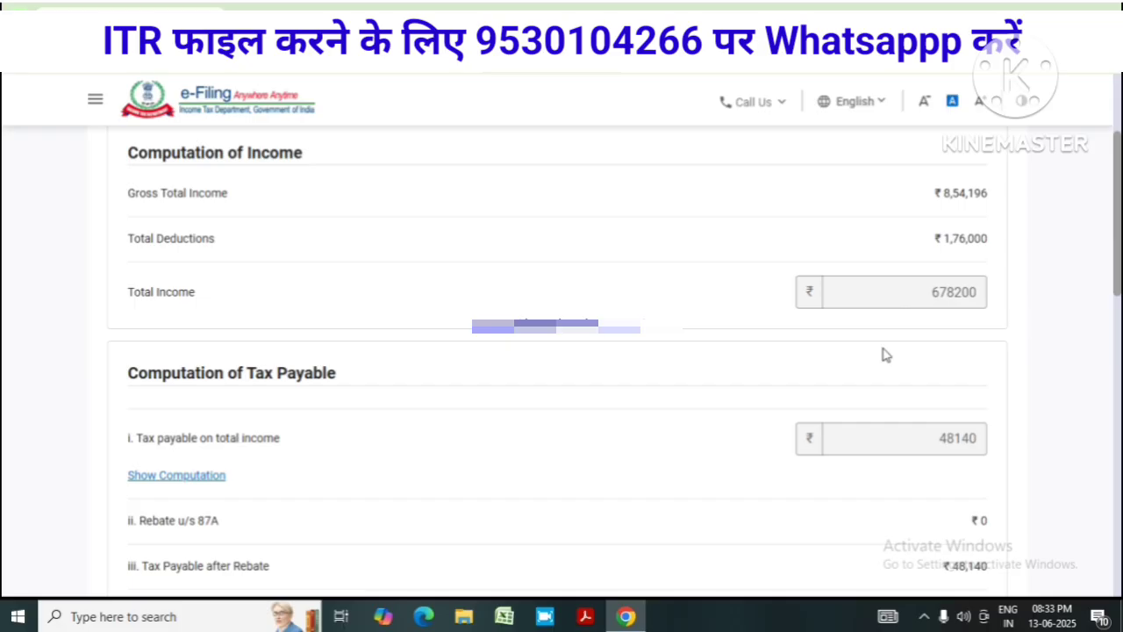
{"action": "scroll", "coordinate": [727, 407], "scroll_direction": "down", "scroll_amount": 1}
{"action": "scroll", "coordinate": [907, 341], "scroll_direction": "down", "scroll_amount": 3}
{"action": "scroll", "coordinate": [952, 326], "scroll_direction": "up", "scroll_amount": 2}
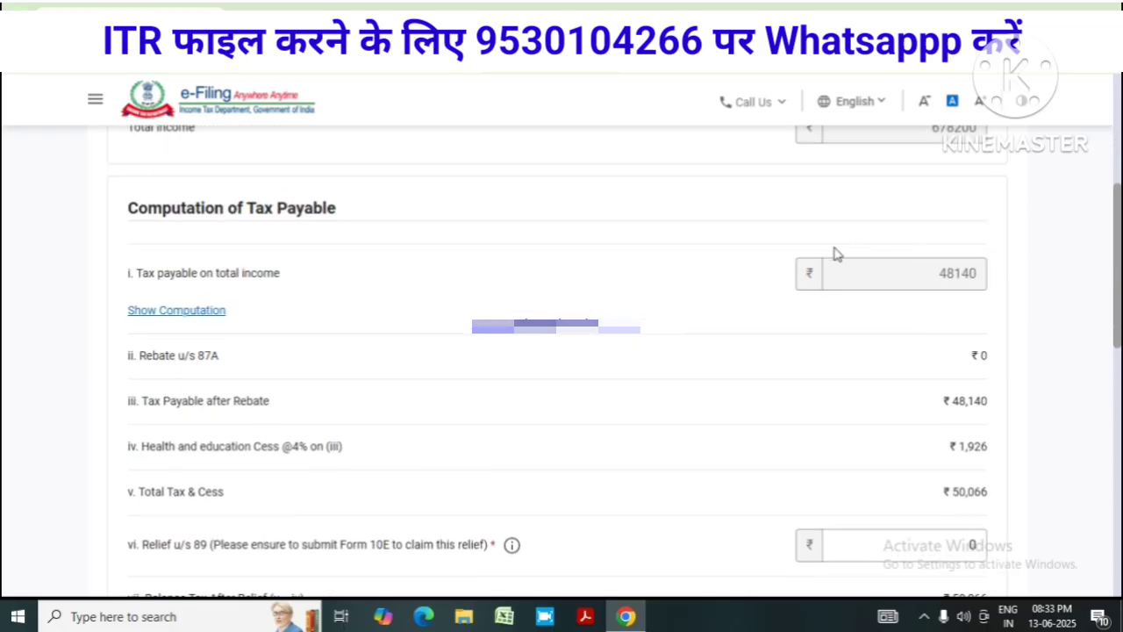
Show the slab-wise tax computation and review it down to the ₹50,066 total
{"action": "left_click", "coordinate": [204, 318]}
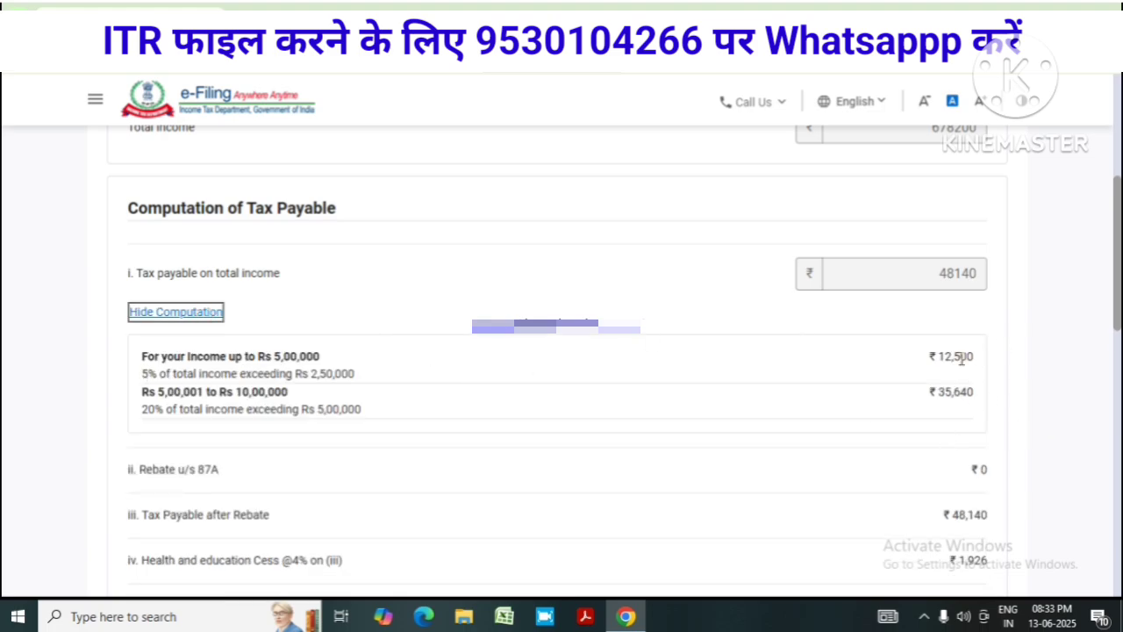
{"action": "scroll", "coordinate": [925, 430], "scroll_direction": "down", "scroll_amount": 5}
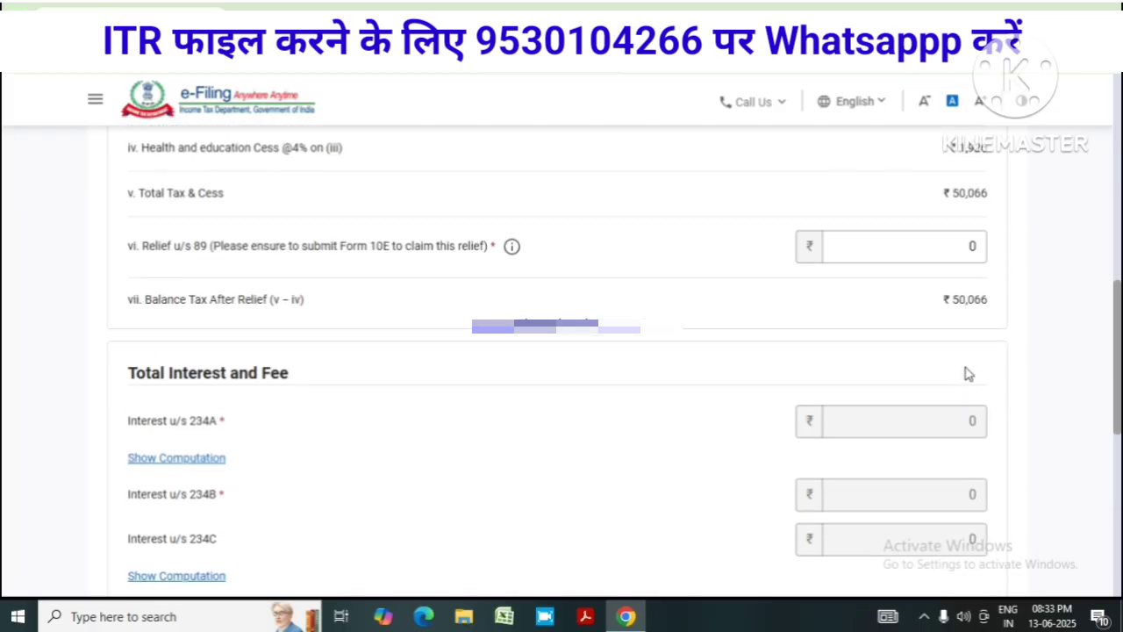
{"action": "scroll", "coordinate": [802, 381], "scroll_direction": "down", "scroll_amount": 1}
{"action": "scroll", "coordinate": [801, 380], "scroll_direction": "down", "scroll_amount": 3}
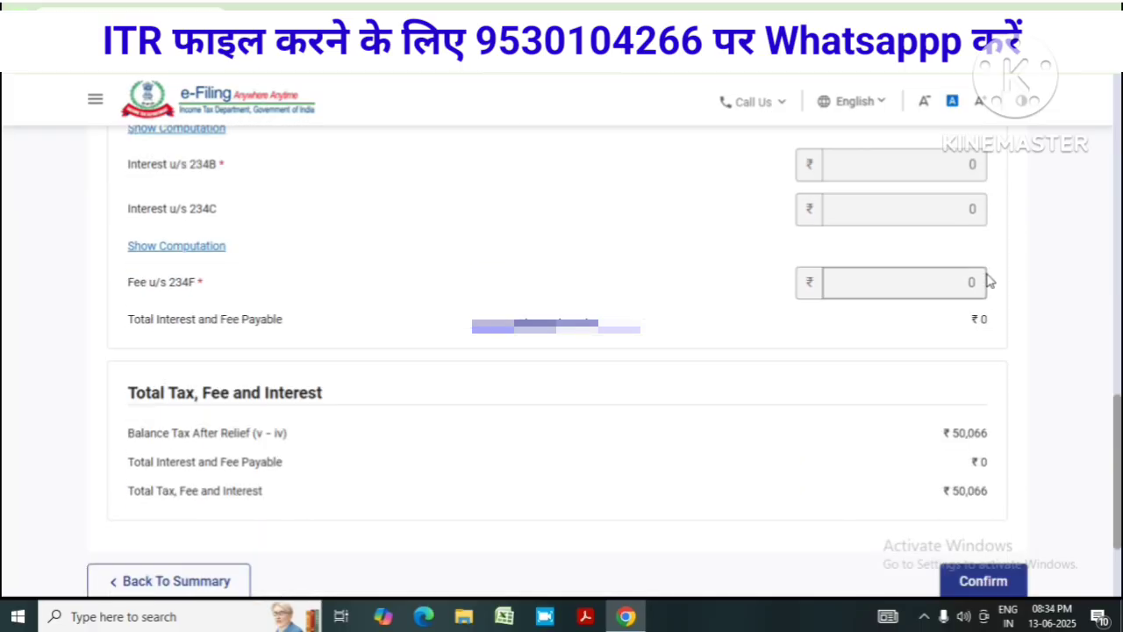
{"action": "scroll", "coordinate": [792, 316], "scroll_direction": "up", "scroll_amount": 4}
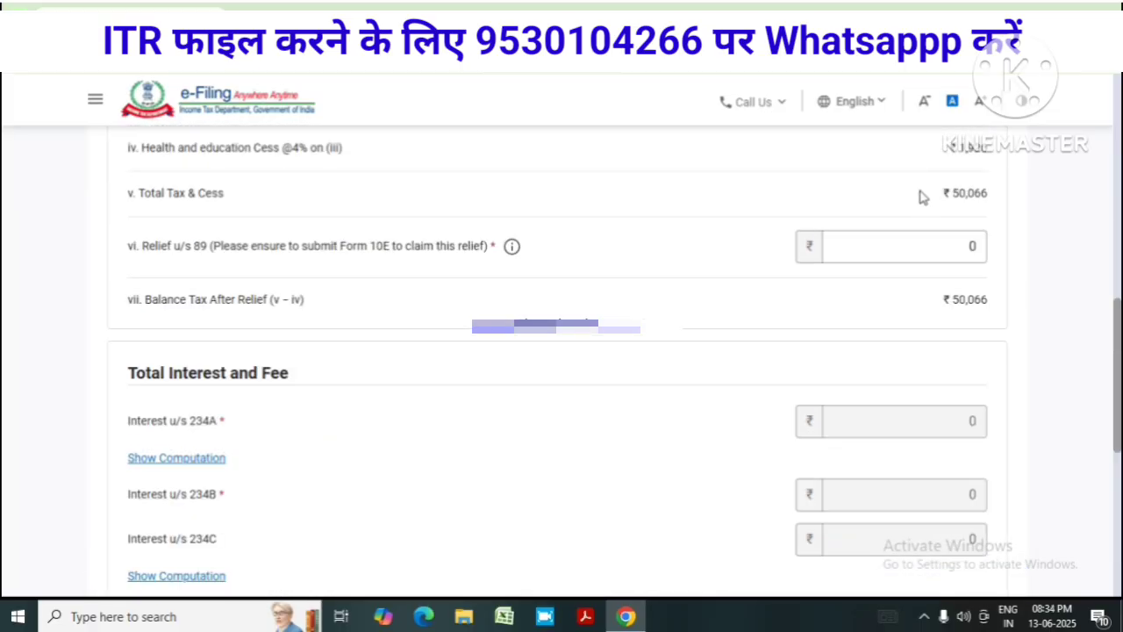
{"action": "scroll", "coordinate": [920, 211], "scroll_direction": "down", "scroll_amount": 3}
{"action": "scroll", "coordinate": [917, 223], "scroll_direction": "up", "scroll_amount": 2}
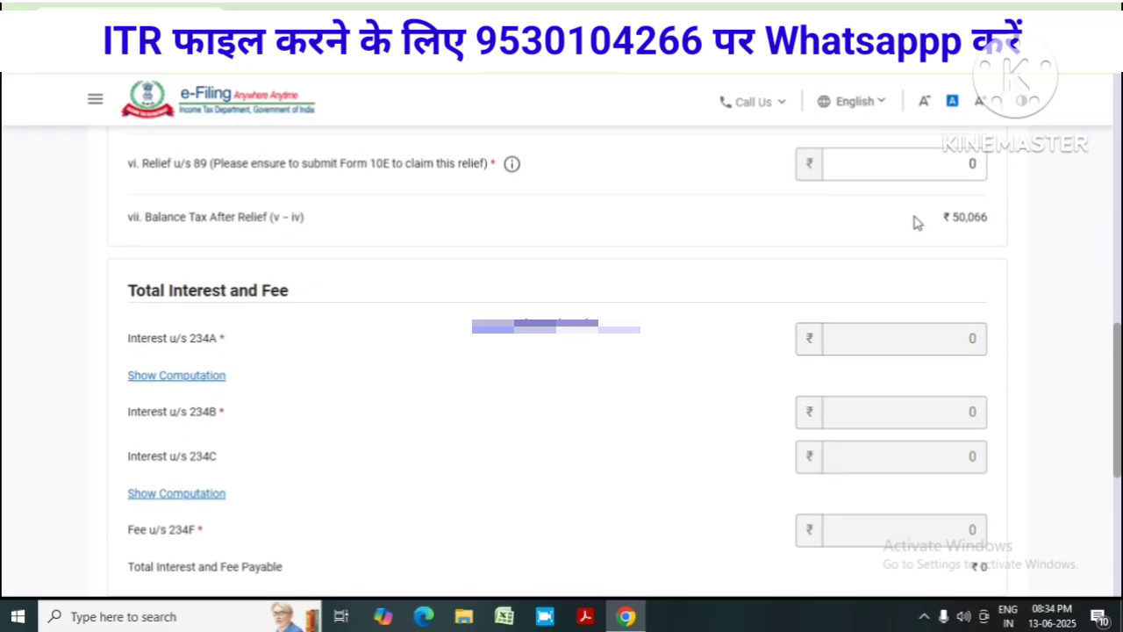
{"action": "scroll", "coordinate": [912, 223], "scroll_direction": "down", "scroll_amount": 5}
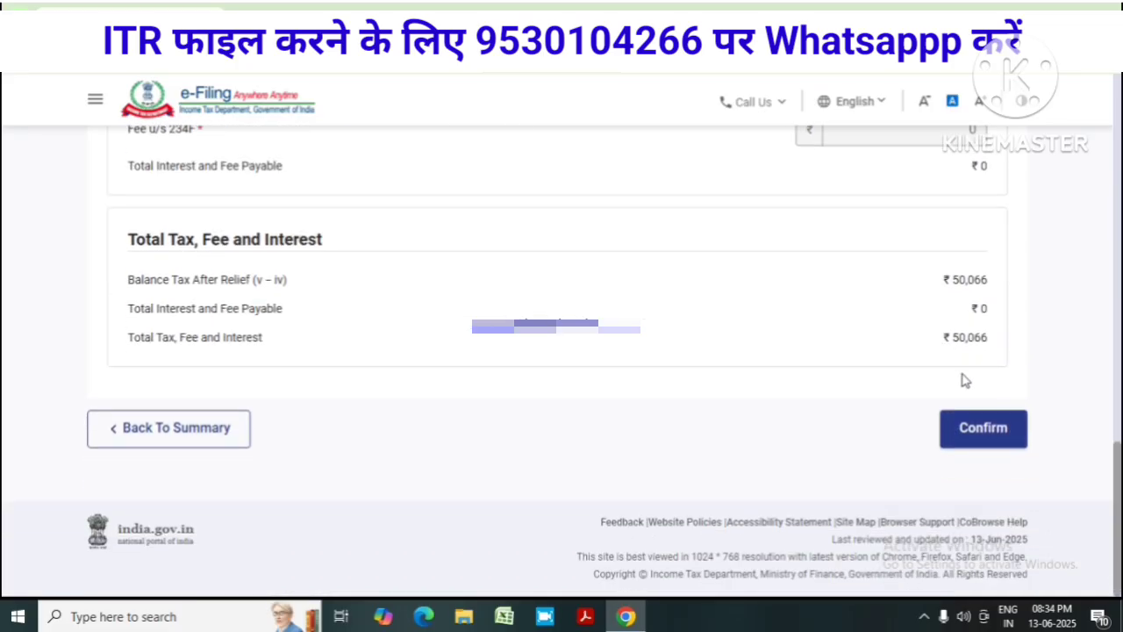
Confirm the tax liability and proceed to verification, reviewing the ₹18,530 refund
{"action": "left_click", "coordinate": [971, 437]}
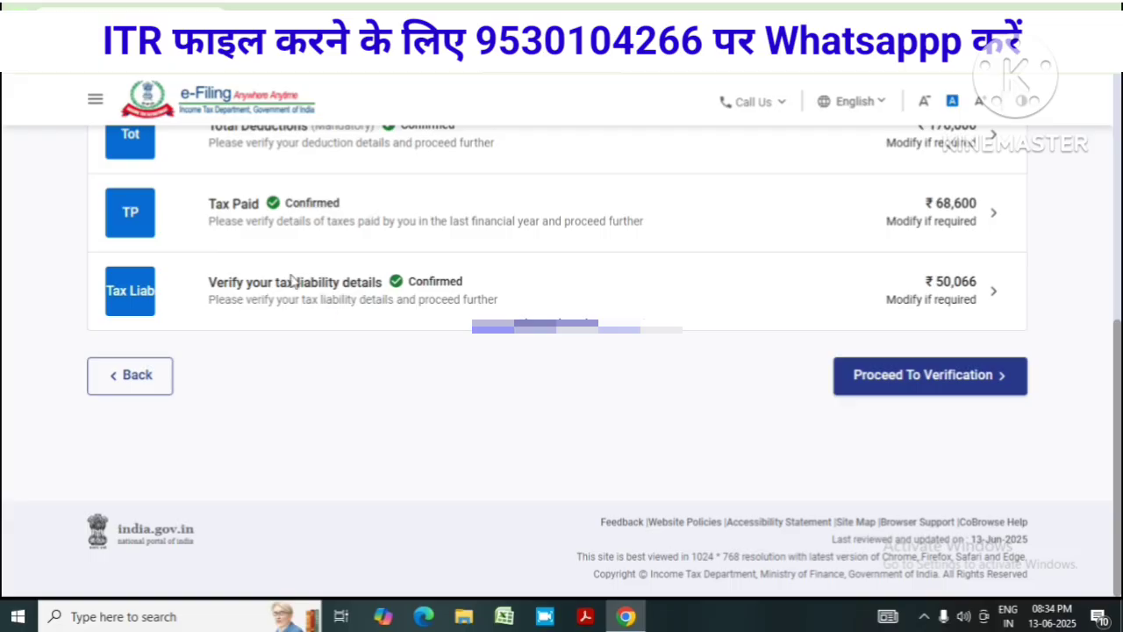
{"action": "left_click", "coordinate": [935, 389]}
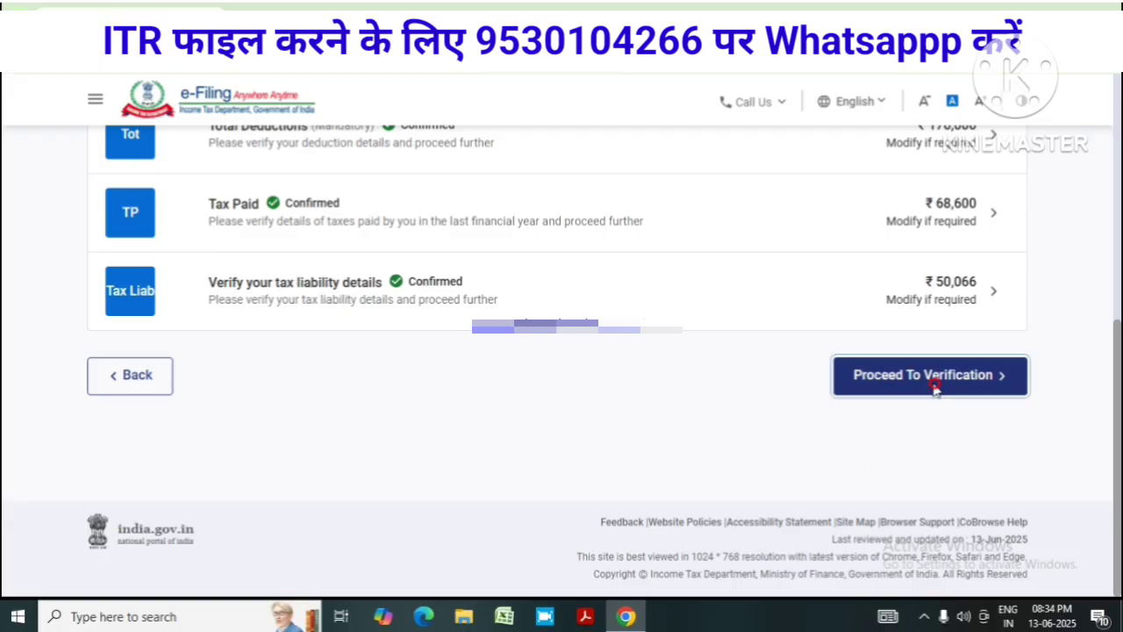
{"action": "scroll", "coordinate": [836, 389], "scroll_direction": "up", "scroll_amount": 4}
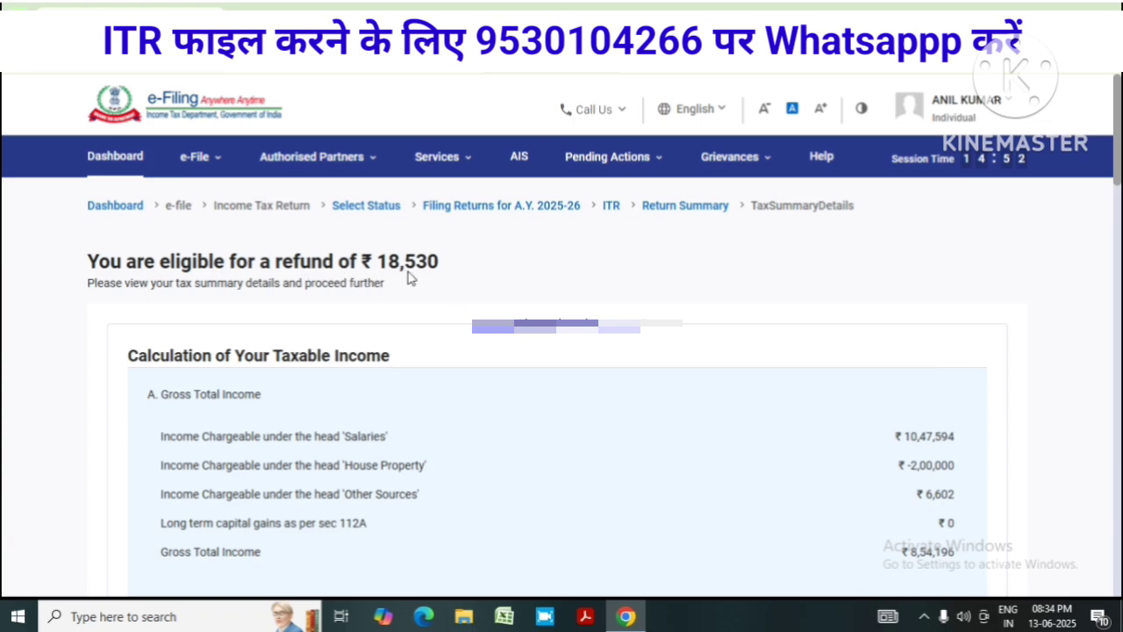
{"action": "scroll", "coordinate": [620, 277], "scroll_direction": "down", "scroll_amount": 20}
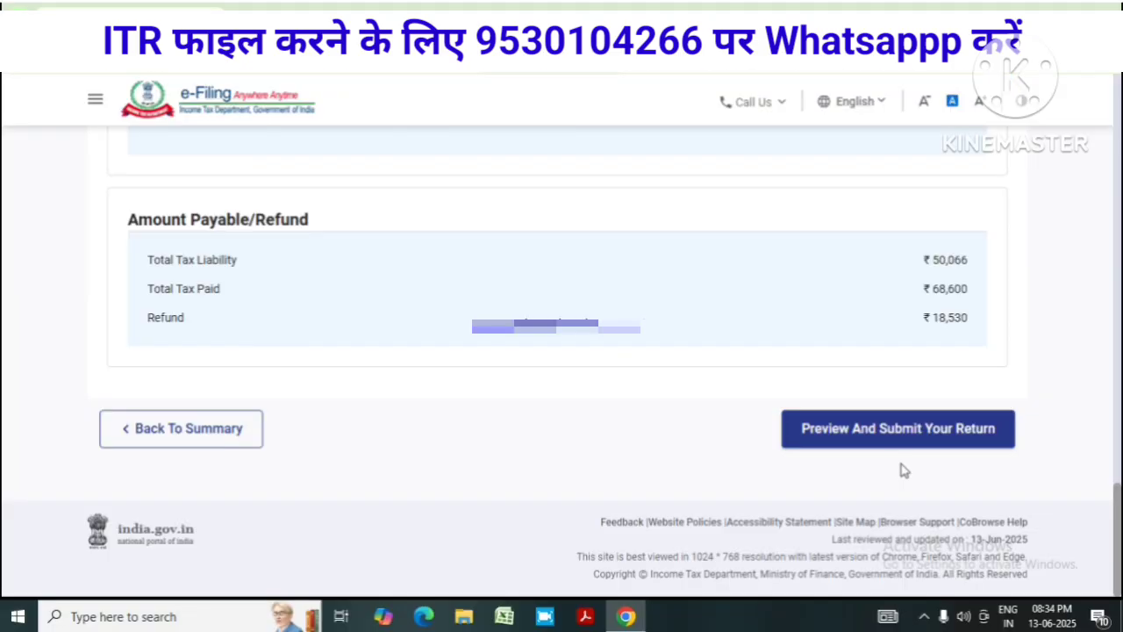
{"action": "scroll", "coordinate": [900, 466], "scroll_direction": "up", "scroll_amount": 7}
{"action": "scroll", "coordinate": [805, 351], "scroll_direction": "down", "scroll_amount": 7}
Accept the declaration, enter KOTA as the place, and run internal validation
{"action": "left_click", "coordinate": [897, 428]}
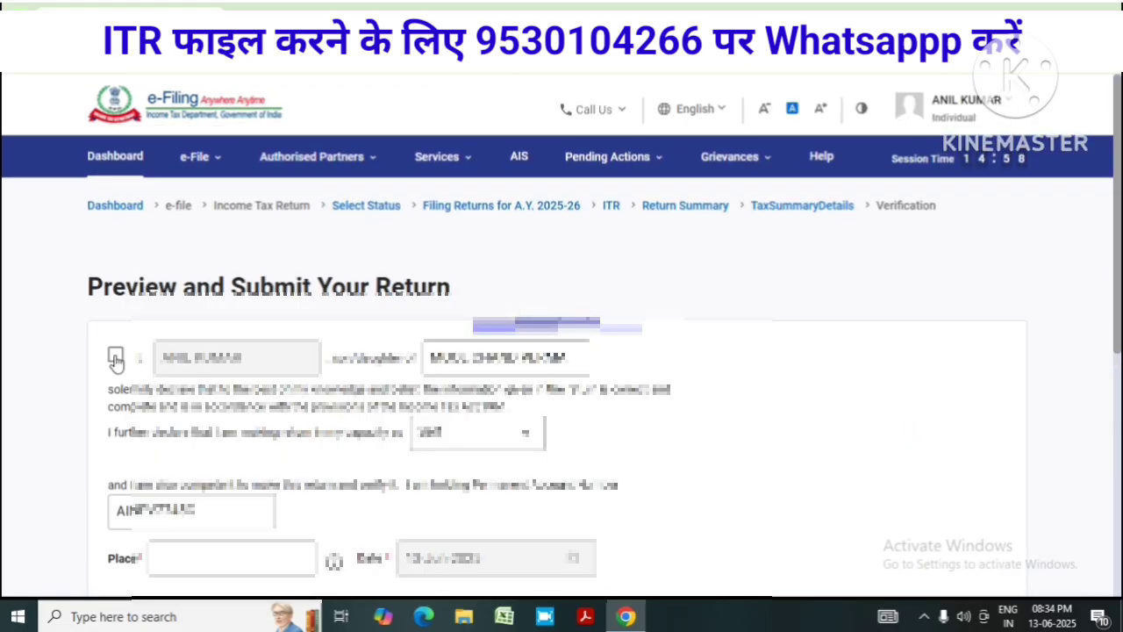
{"action": "left_click", "coordinate": [116, 359]}
{"action": "scroll", "coordinate": [561, 404], "scroll_direction": "down", "scroll_amount": 3}
{"action": "left_click", "coordinate": [223, 268]}
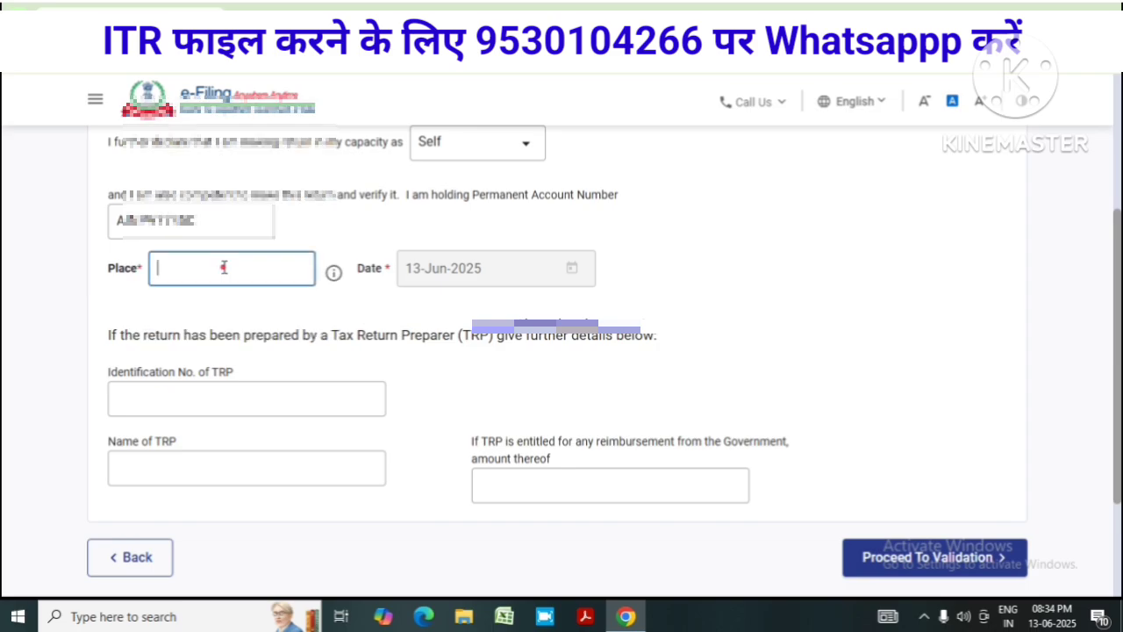
{"action": "type", "text": "kota"}
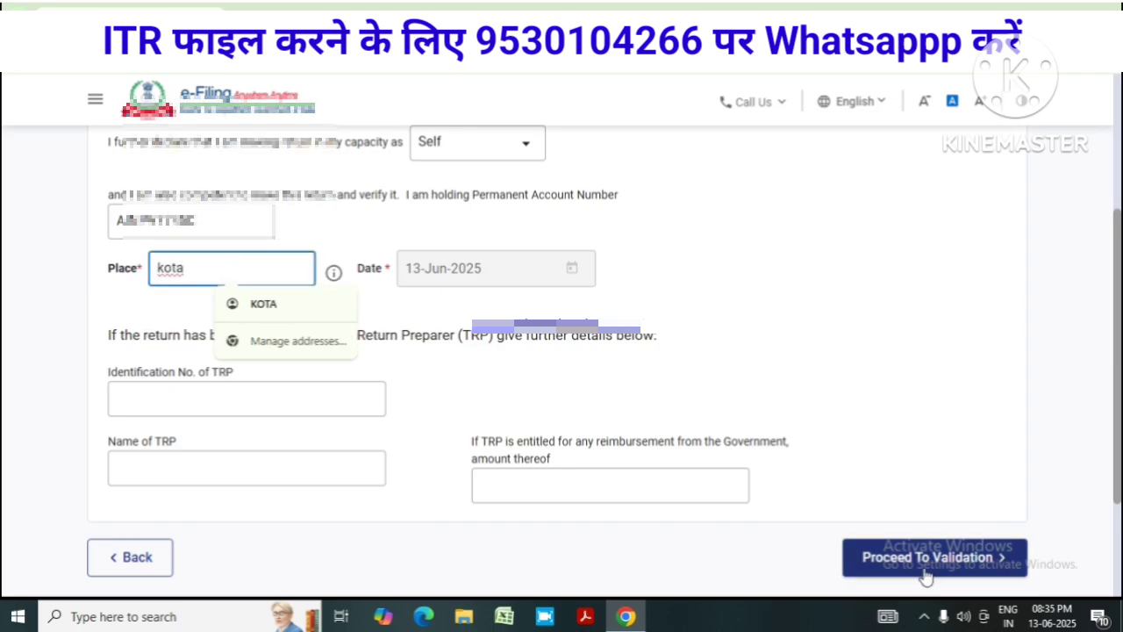
{"action": "left_click", "coordinate": [926, 571]}
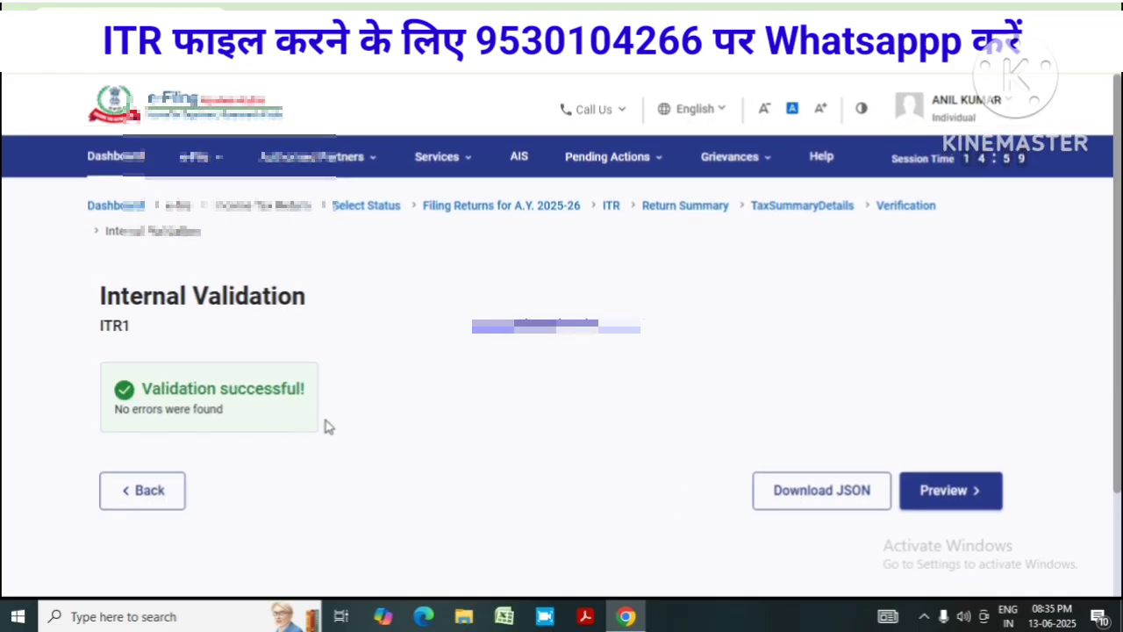
Preview the return, checking its Gross Total Income, Schedule 80C and 80D sections
{"action": "left_click", "coordinate": [949, 493]}
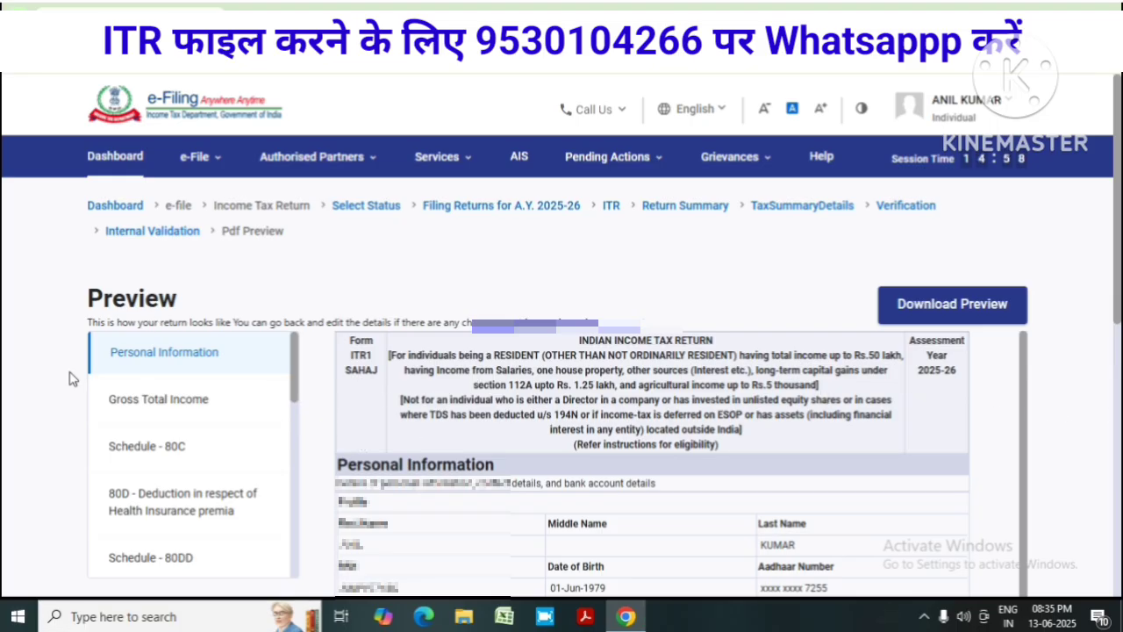
{"action": "left_click", "coordinate": [146, 399]}
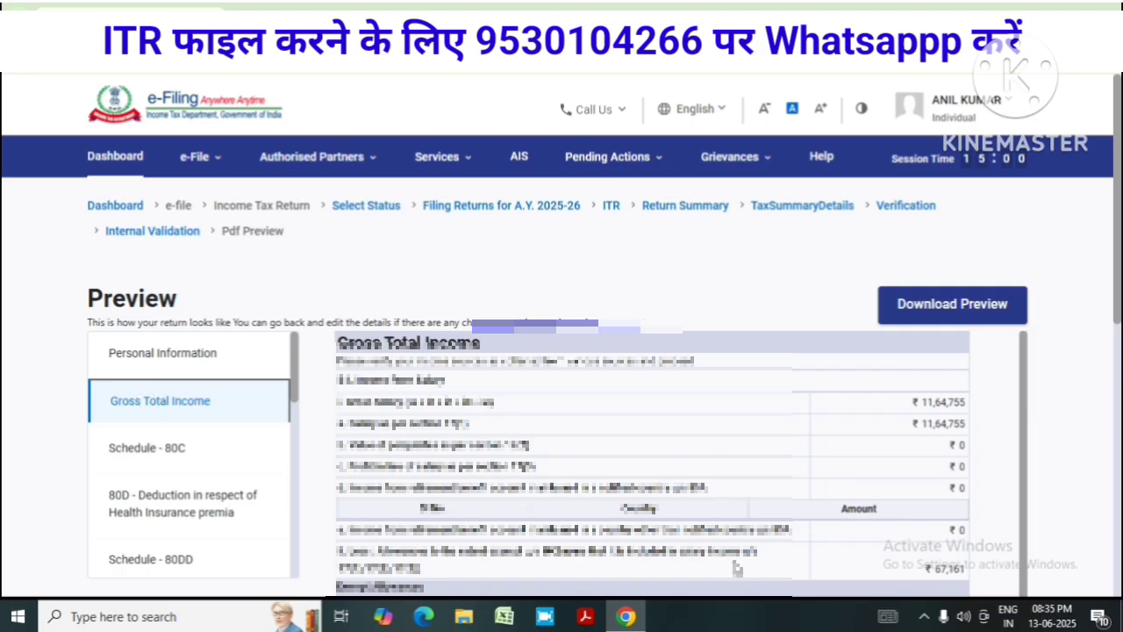
{"action": "left_click", "coordinate": [138, 446]}
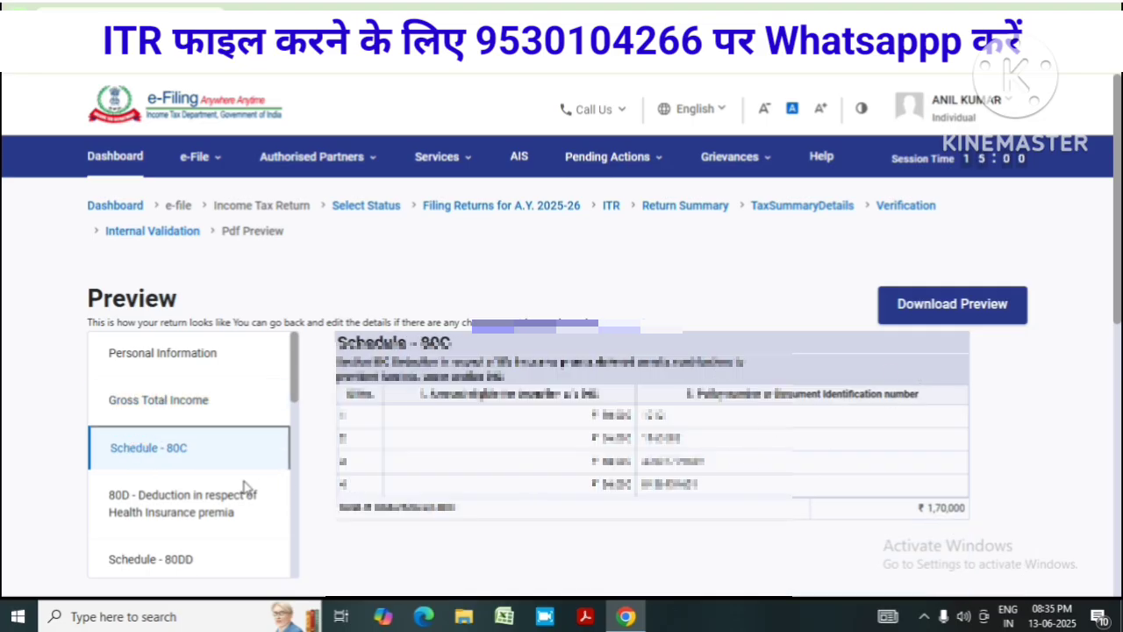
{"action": "left_click", "coordinate": [183, 507]}
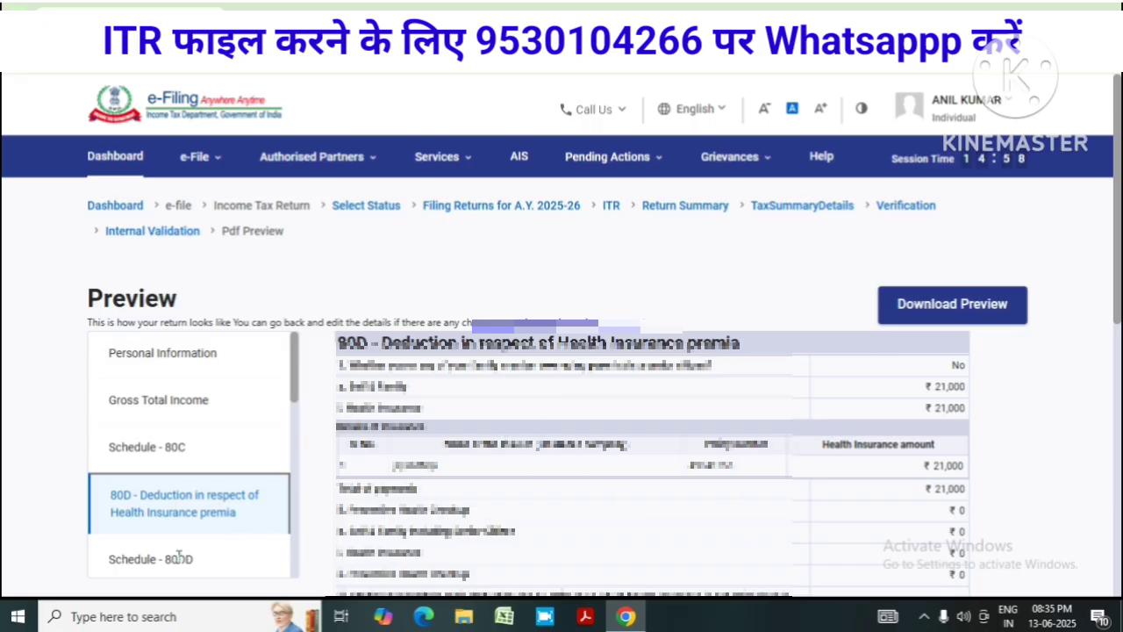
Run upload level validation, which reports success with no errors
{"action": "scroll", "coordinate": [243, 429], "scroll_direction": "down", "scroll_amount": 8}
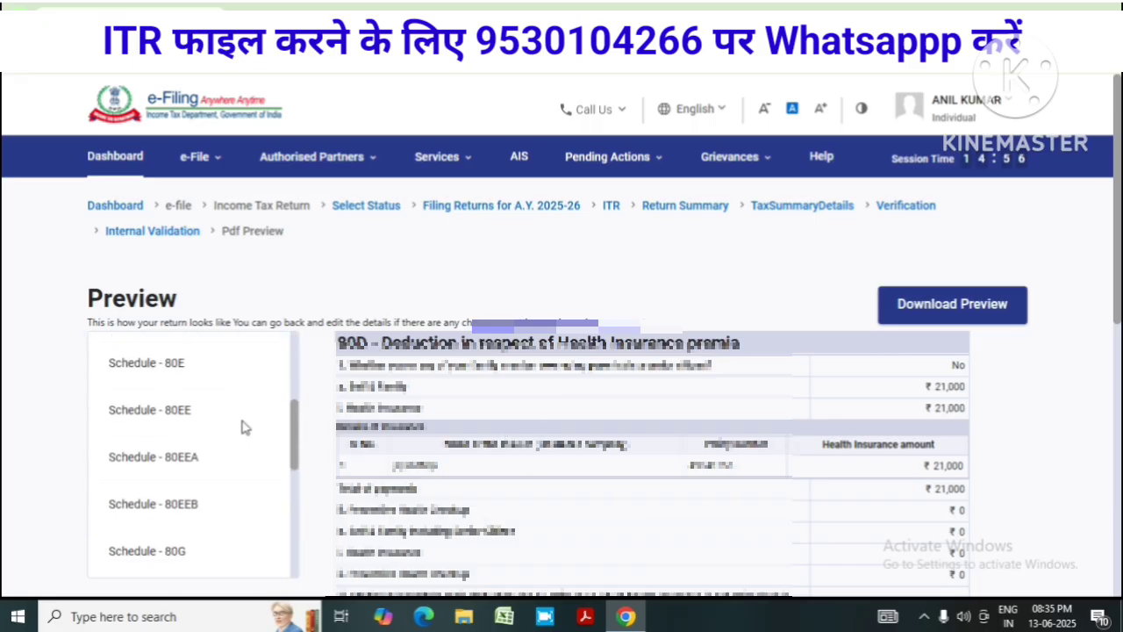
{"action": "scroll", "coordinate": [243, 437], "scroll_direction": "down", "scroll_amount": 3}
{"action": "scroll", "coordinate": [243, 437], "scroll_direction": "up", "scroll_amount": 10}
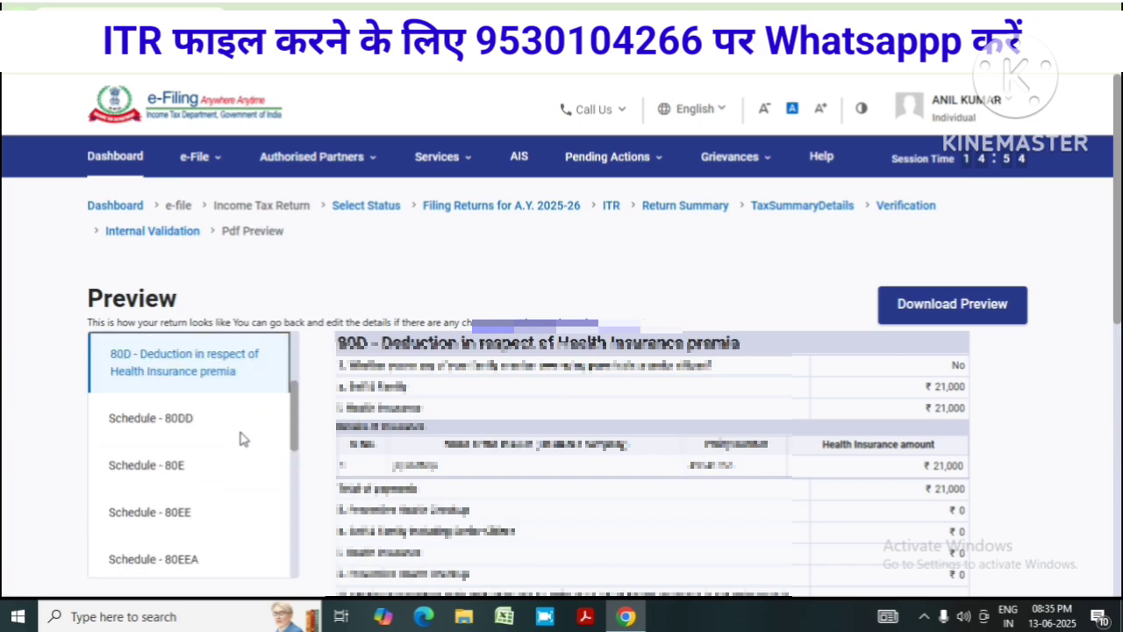
{"action": "scroll", "coordinate": [243, 437], "scroll_direction": "up", "scroll_amount": 1}
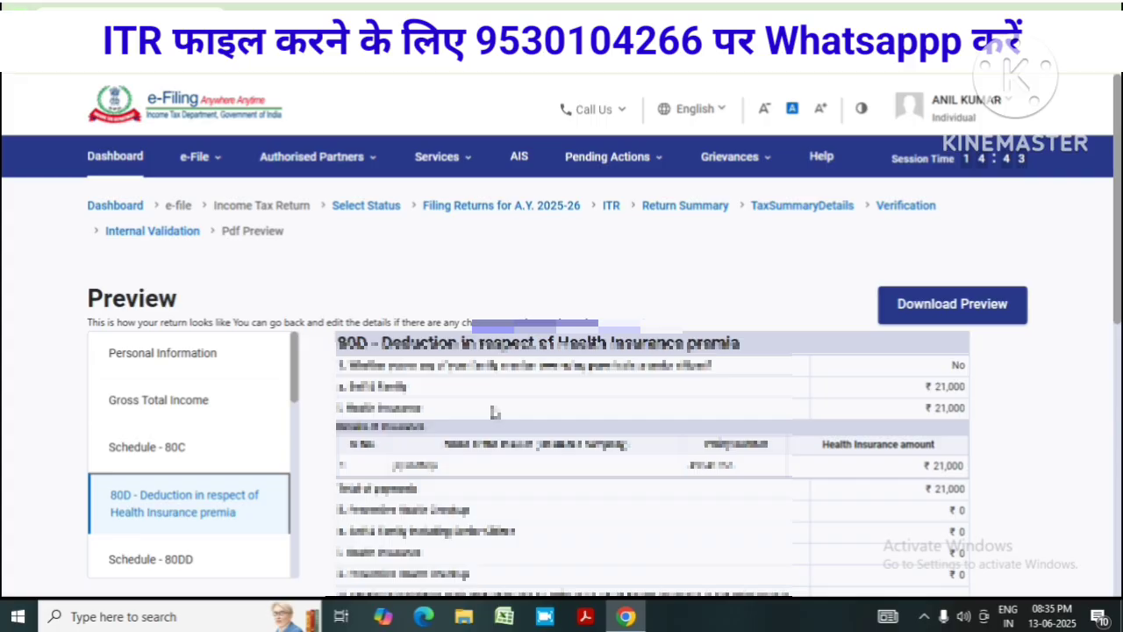
{"action": "scroll", "coordinate": [679, 396], "scroll_direction": "down", "scroll_amount": 10}
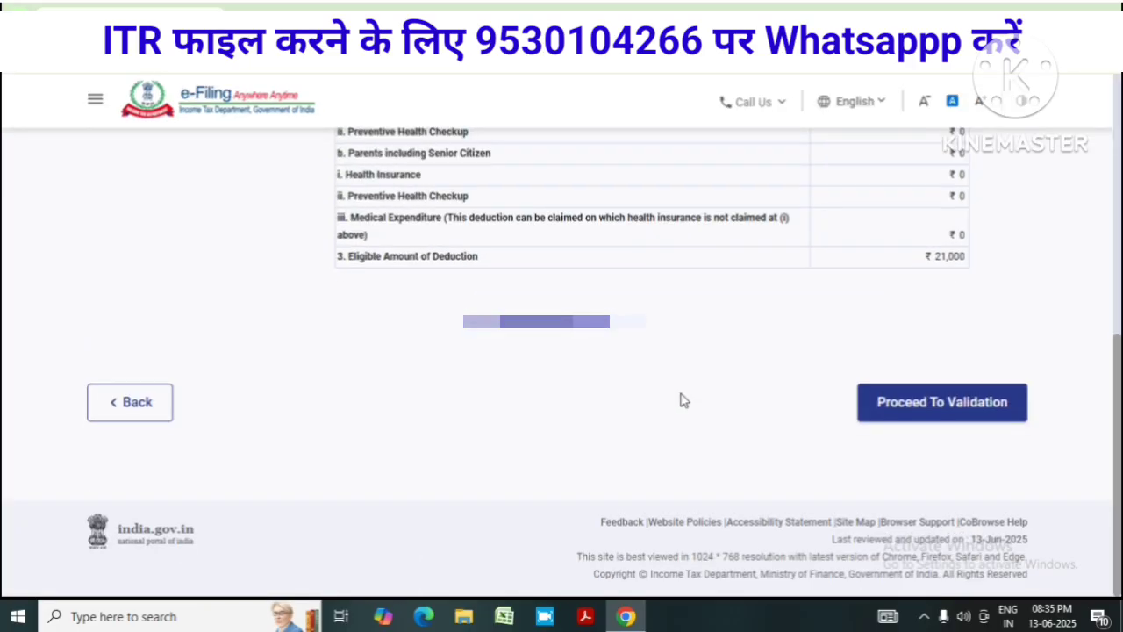
{"action": "left_click", "coordinate": [936, 410]}
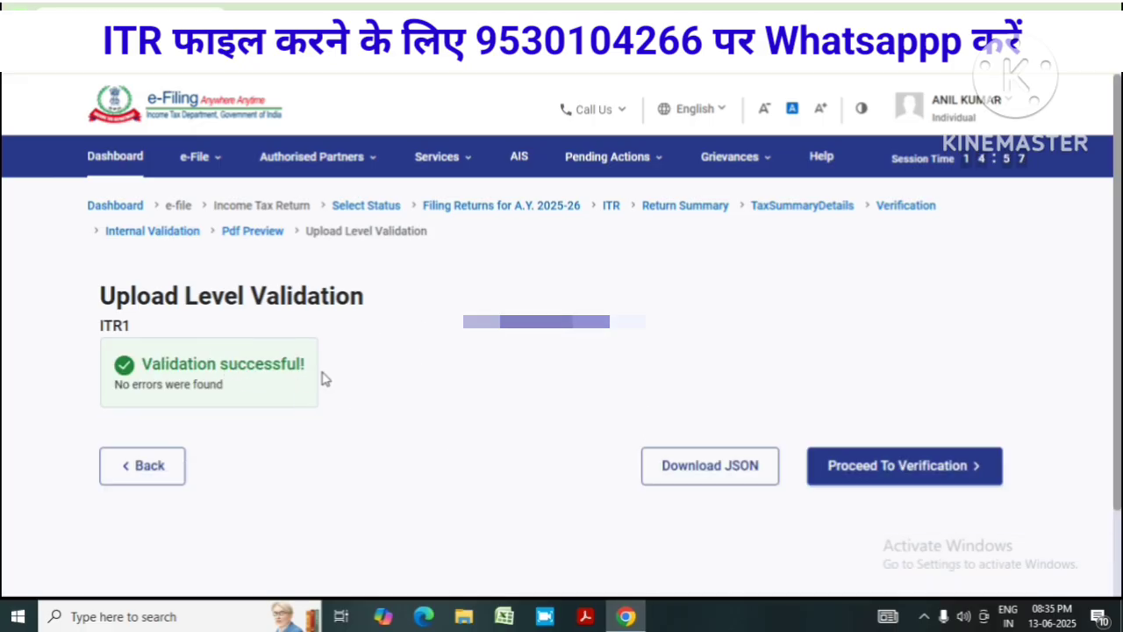
Proceed to verification and choose to e-verify the return now
{"action": "left_click", "coordinate": [912, 473]}
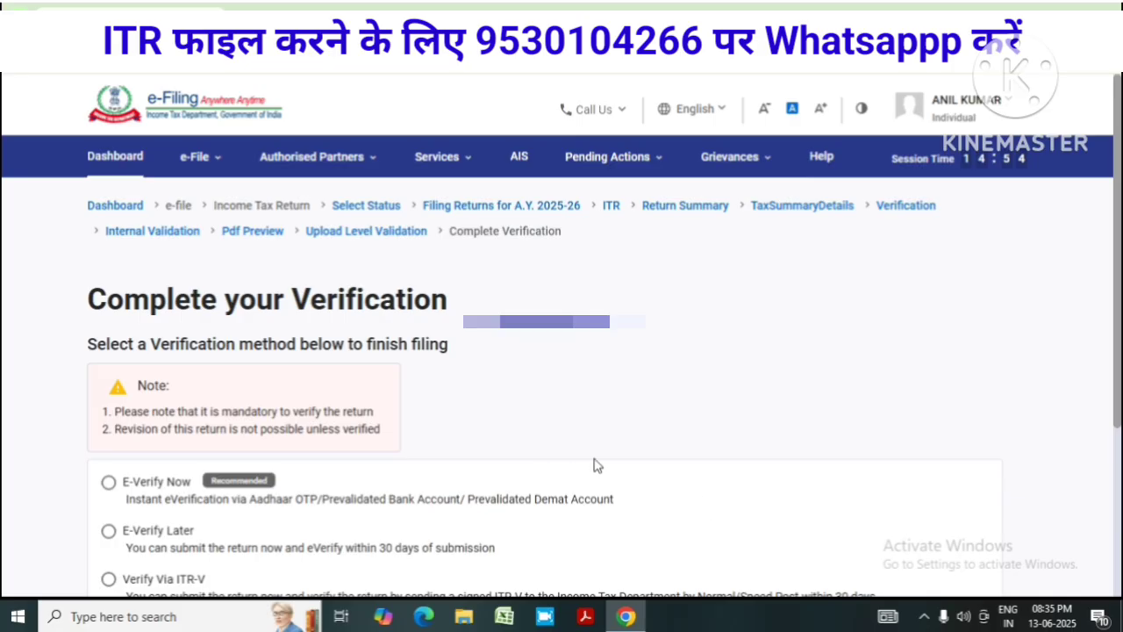
{"action": "scroll", "coordinate": [594, 465], "scroll_direction": "down", "scroll_amount": 3}
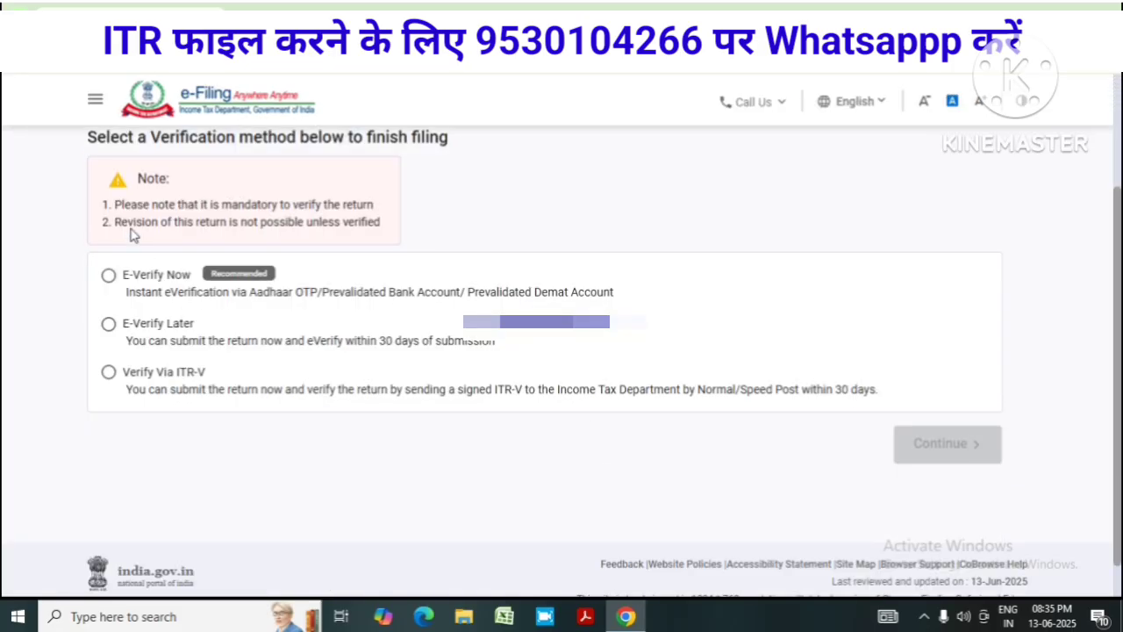
{"action": "left_click", "coordinate": [108, 276]}
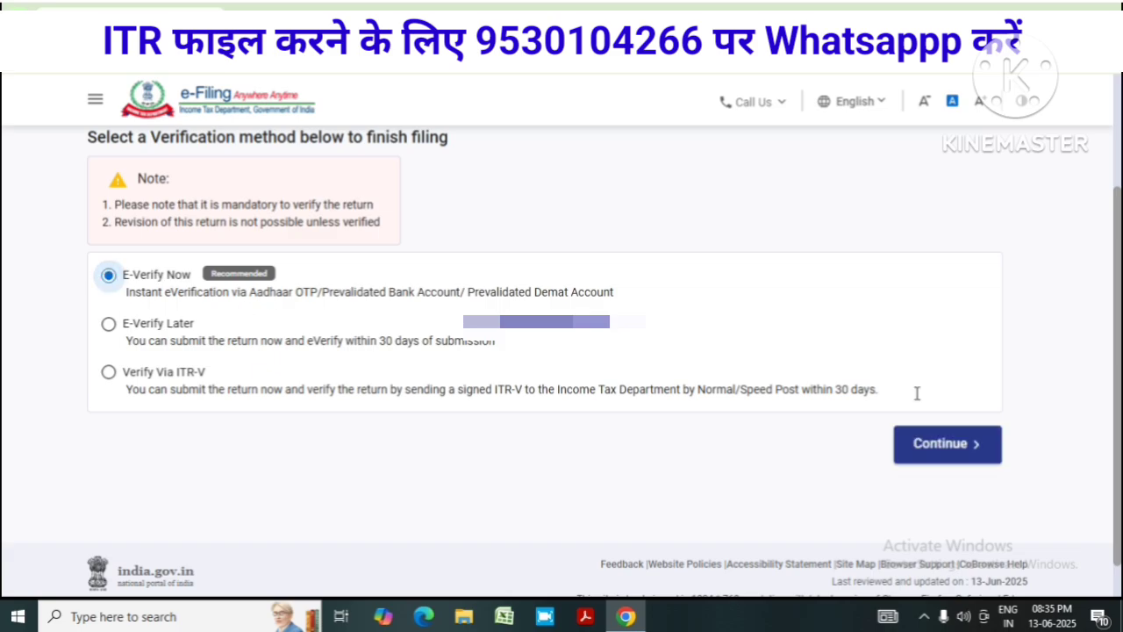
{"action": "left_click", "coordinate": [948, 444]}
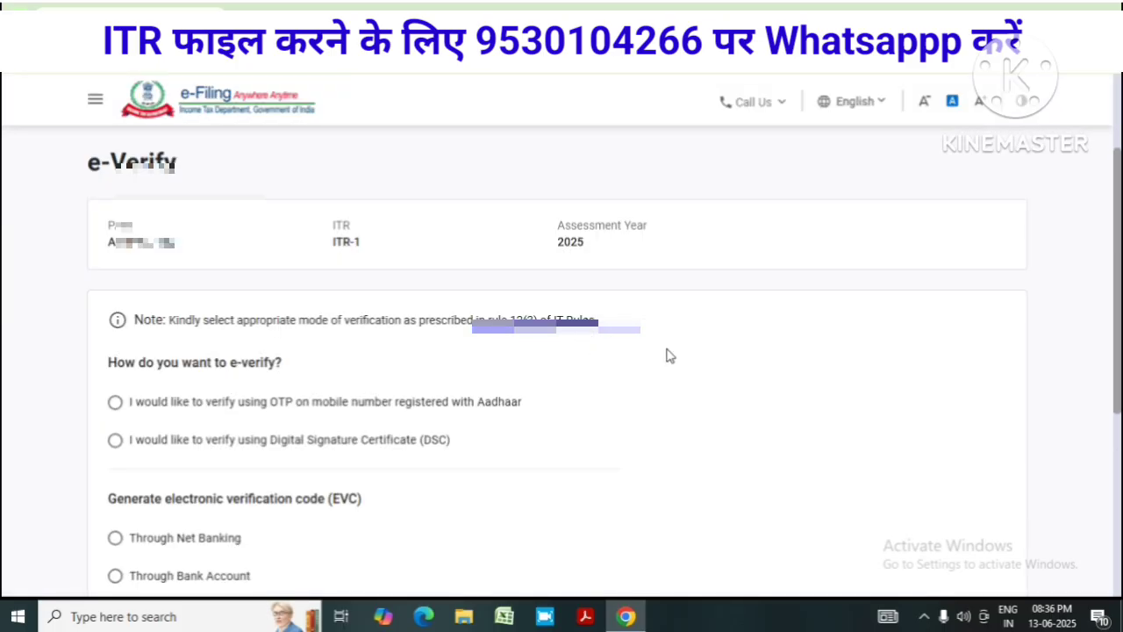
Choose OTP on Aadhaar-linked mobile, agree to validation, and generate the Aadhaar OTP
{"action": "scroll", "coordinate": [667, 355], "scroll_direction": "down", "scroll_amount": 1}
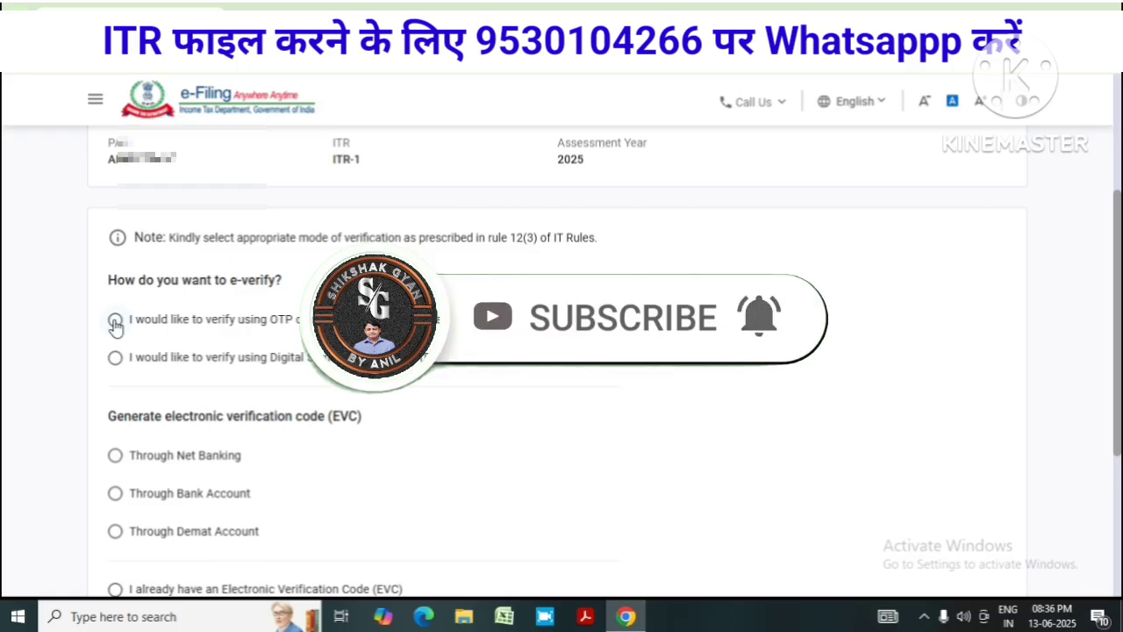
{"action": "left_click", "coordinate": [116, 323]}
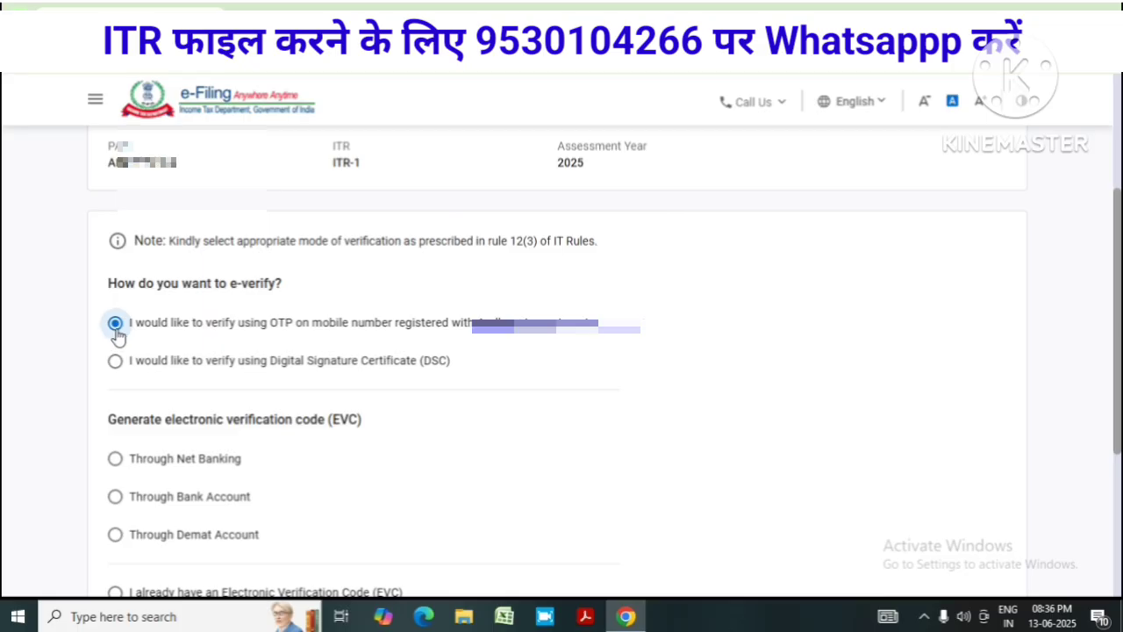
{"action": "scroll", "coordinate": [882, 452], "scroll_direction": "down", "scroll_amount": 3}
{"action": "left_click", "coordinate": [970, 470]}
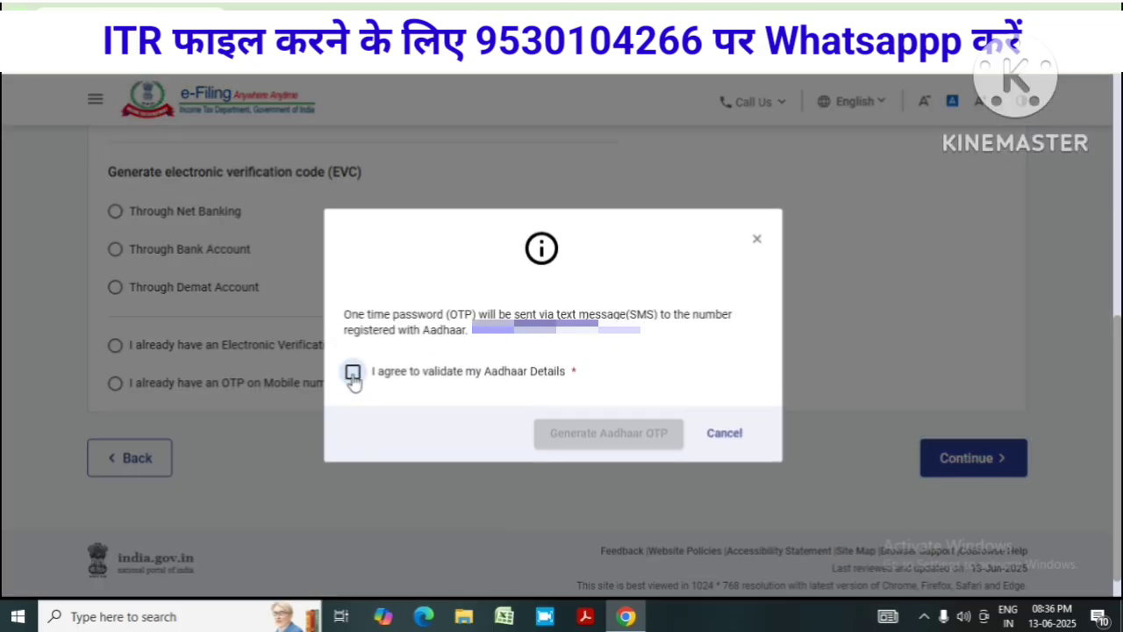
{"action": "left_click", "coordinate": [352, 374]}
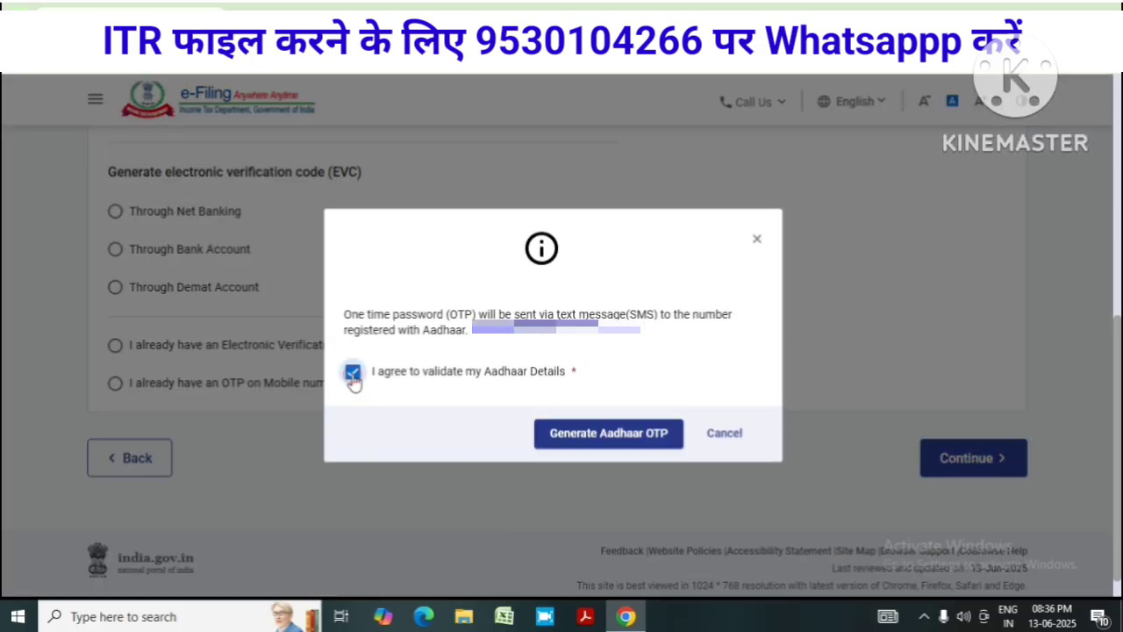
{"action": "left_click", "coordinate": [601, 438]}
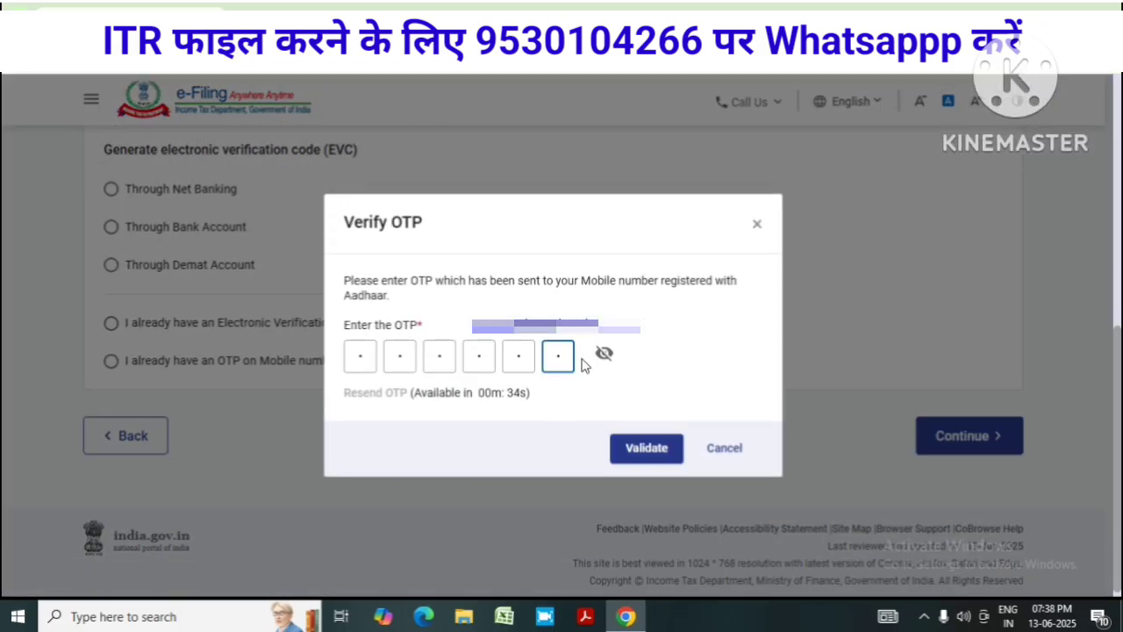
Validate the Aadhaar OTP, submit the return, and download the filing receipt
{"action": "left_click", "coordinate": [603, 354]}
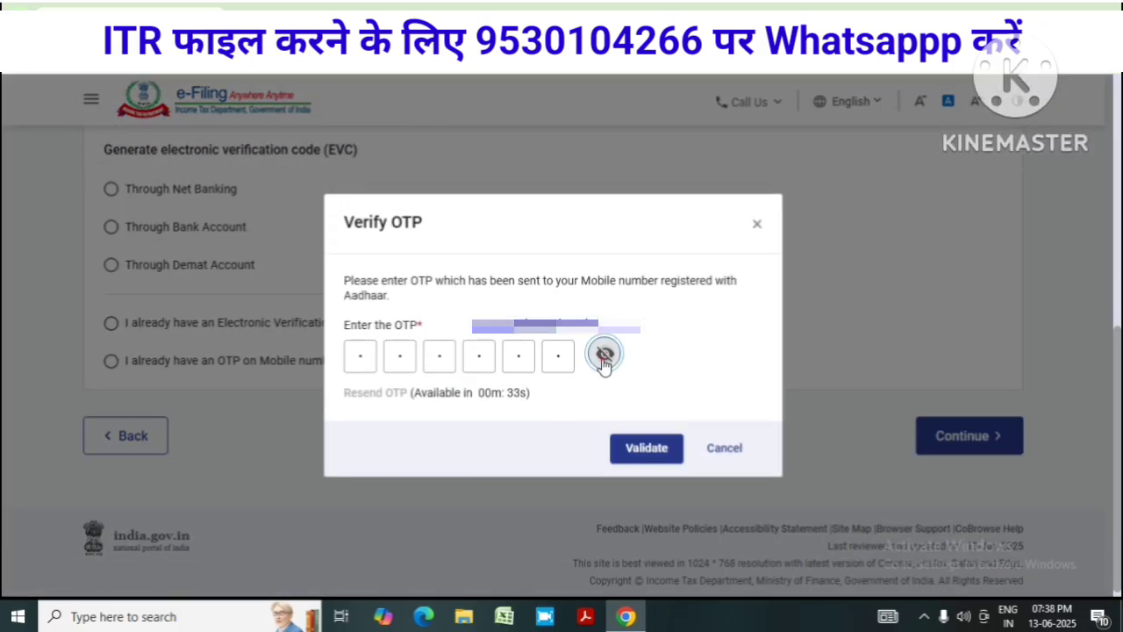
{"action": "left_click", "coordinate": [654, 453]}
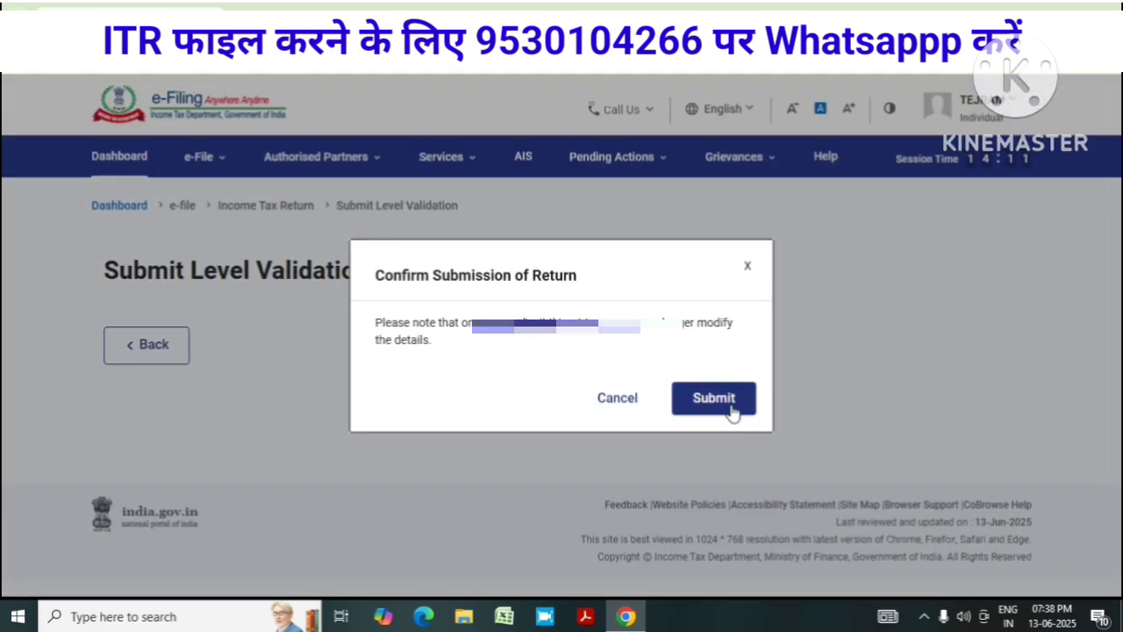
{"action": "left_click", "coordinate": [713, 399]}
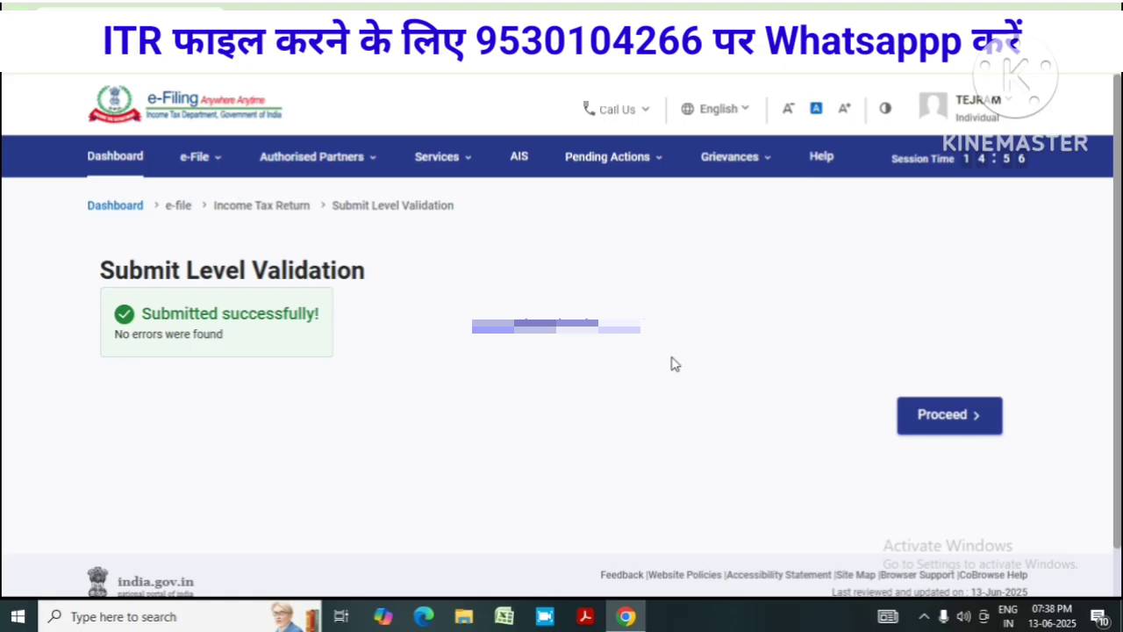
{"action": "left_click", "coordinate": [949, 415]}
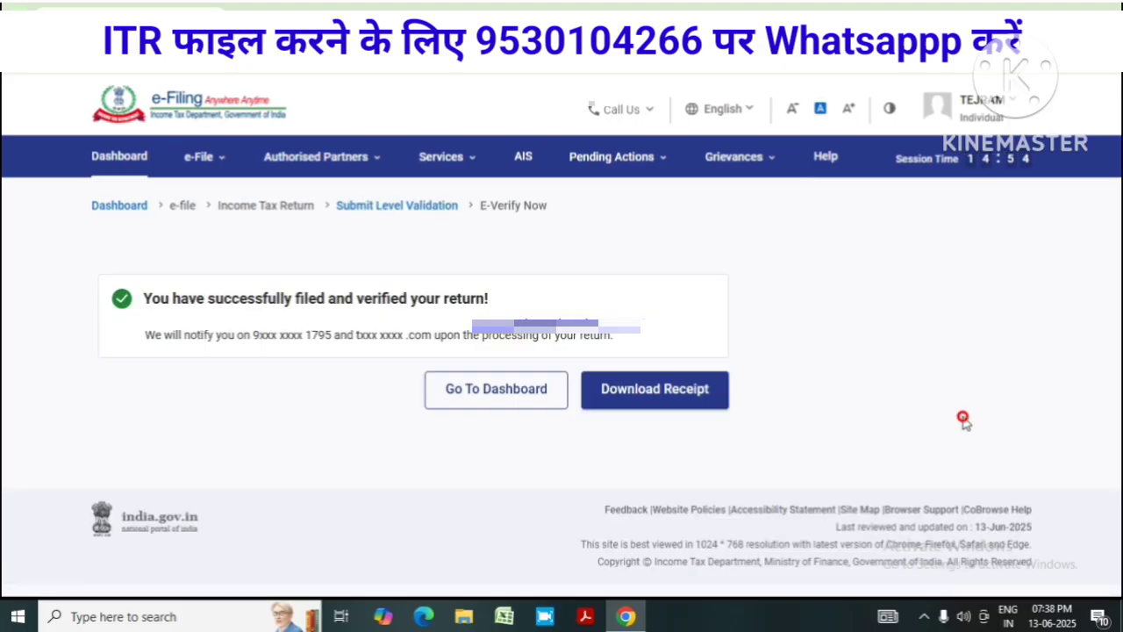
{"action": "left_click", "coordinate": [687, 397]}
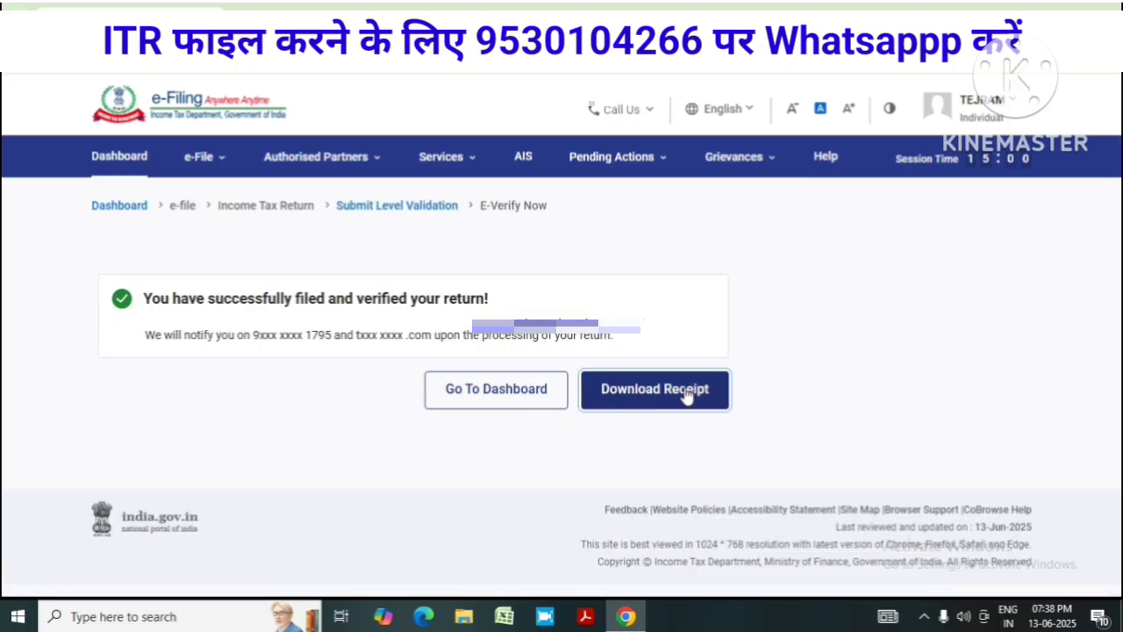